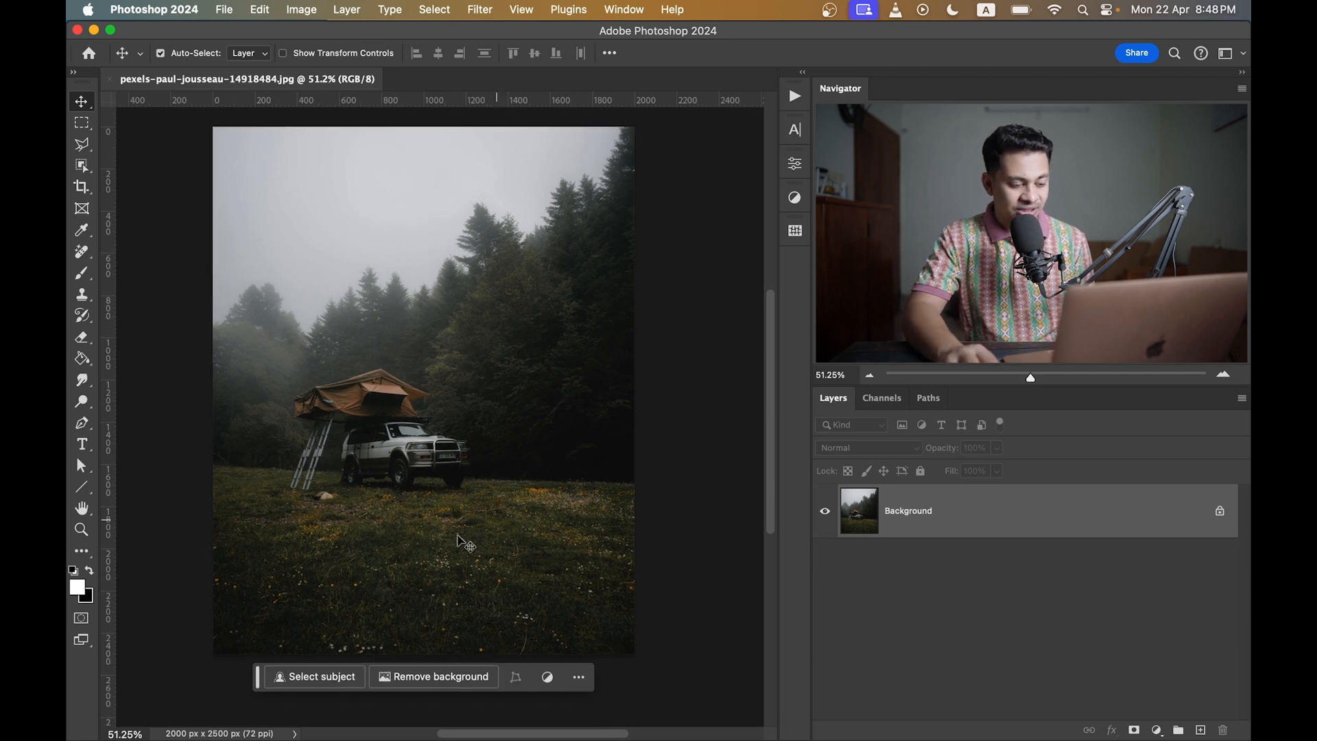
{"action": "left_click_drag", "start_coordinate": [446, 325], "coordinate": [456, 305]}
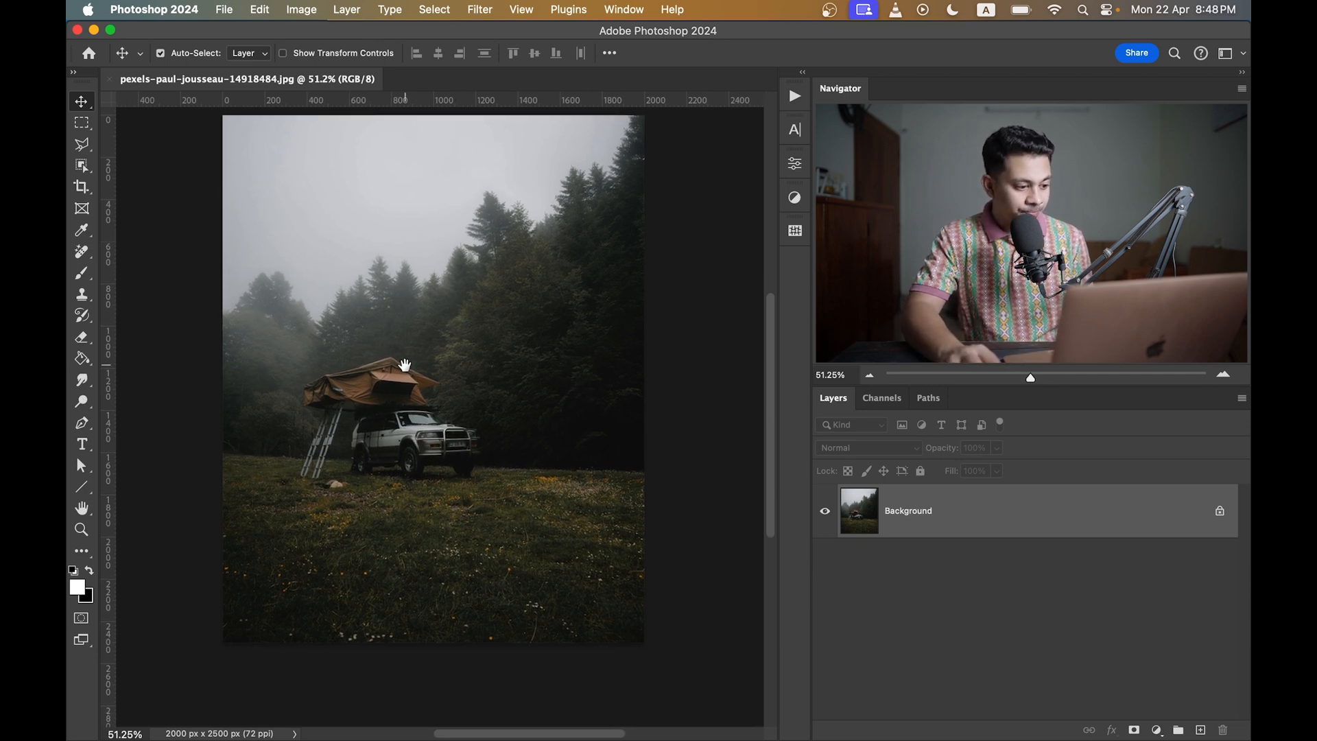
{"action": "left_click_drag", "start_coordinate": [404, 365], "coordinate": [408, 369]}
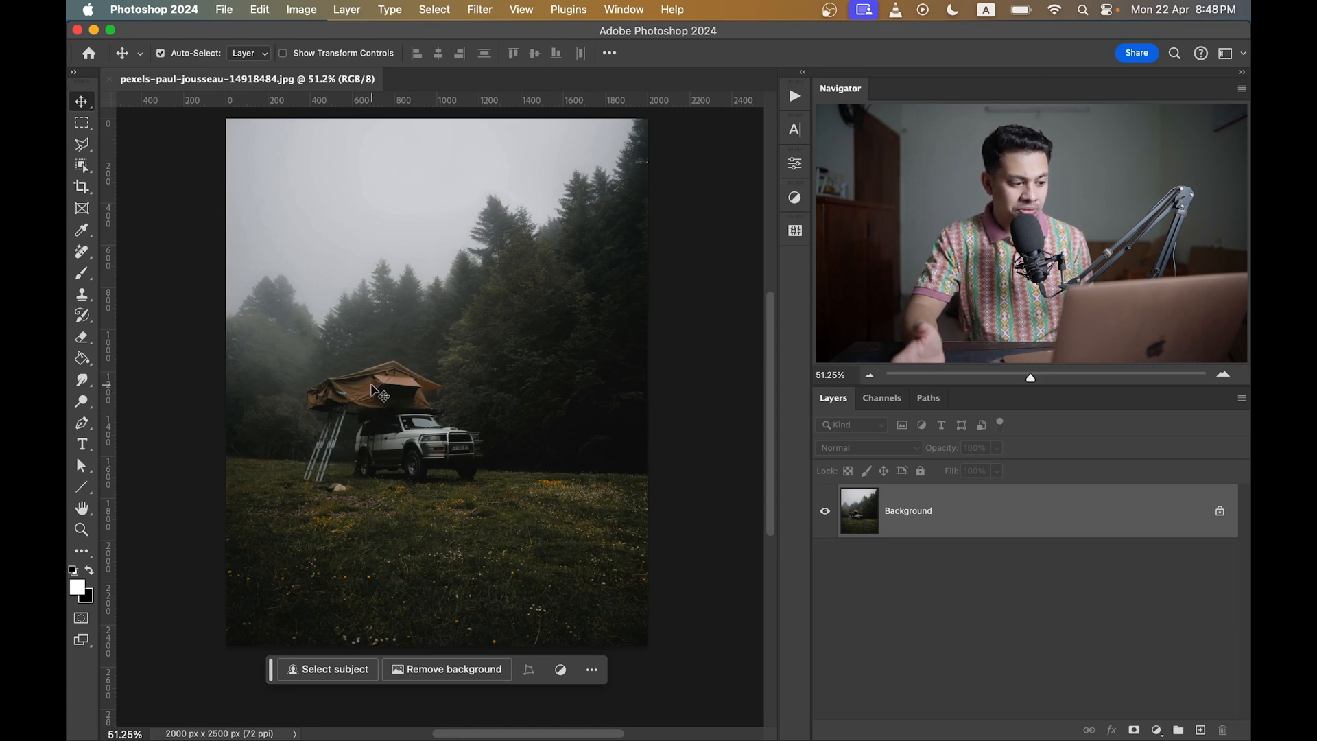
{"action": "left_click_drag", "start_coordinate": [371, 384], "coordinate": [371, 413]}
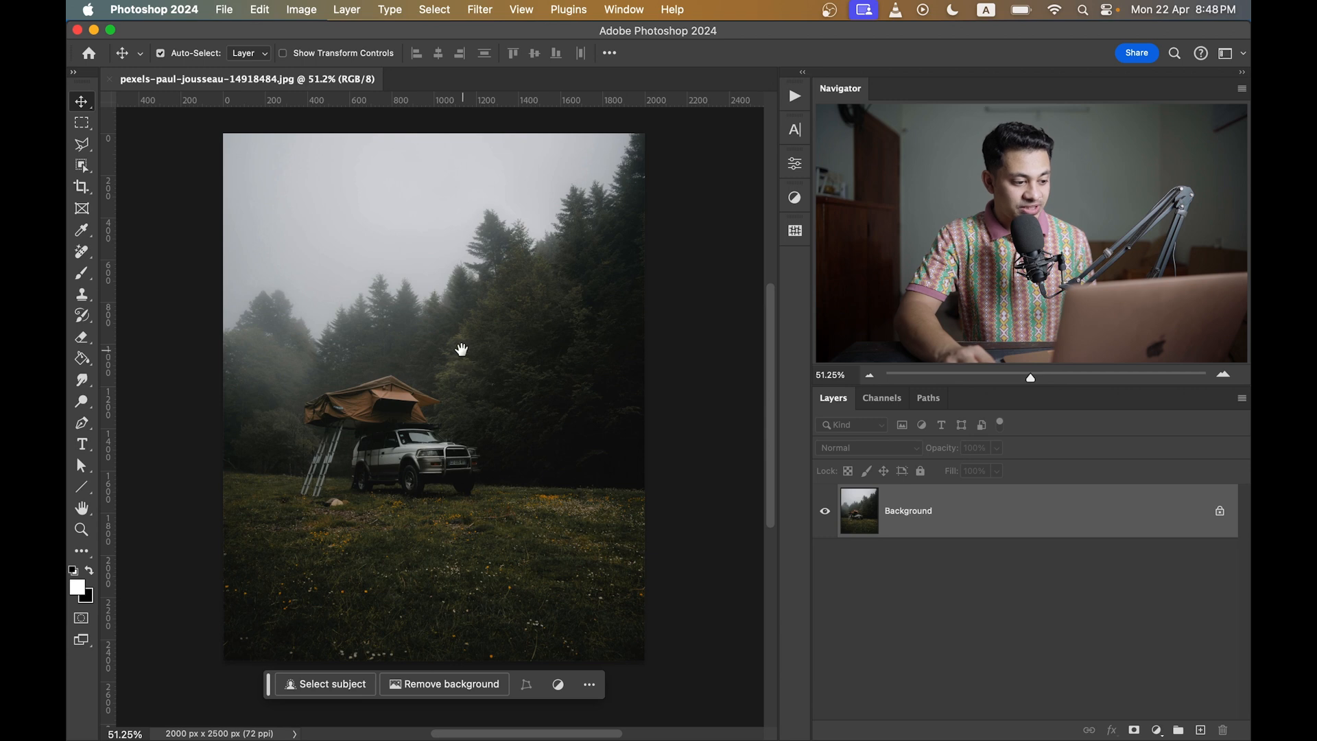
{"action": "left_click_drag", "start_coordinate": [455, 347], "coordinate": [446, 355]}
Add a blank layer above the background and pick the Soft Round tip for the Brush tool
{"action": "key", "text": "b"}
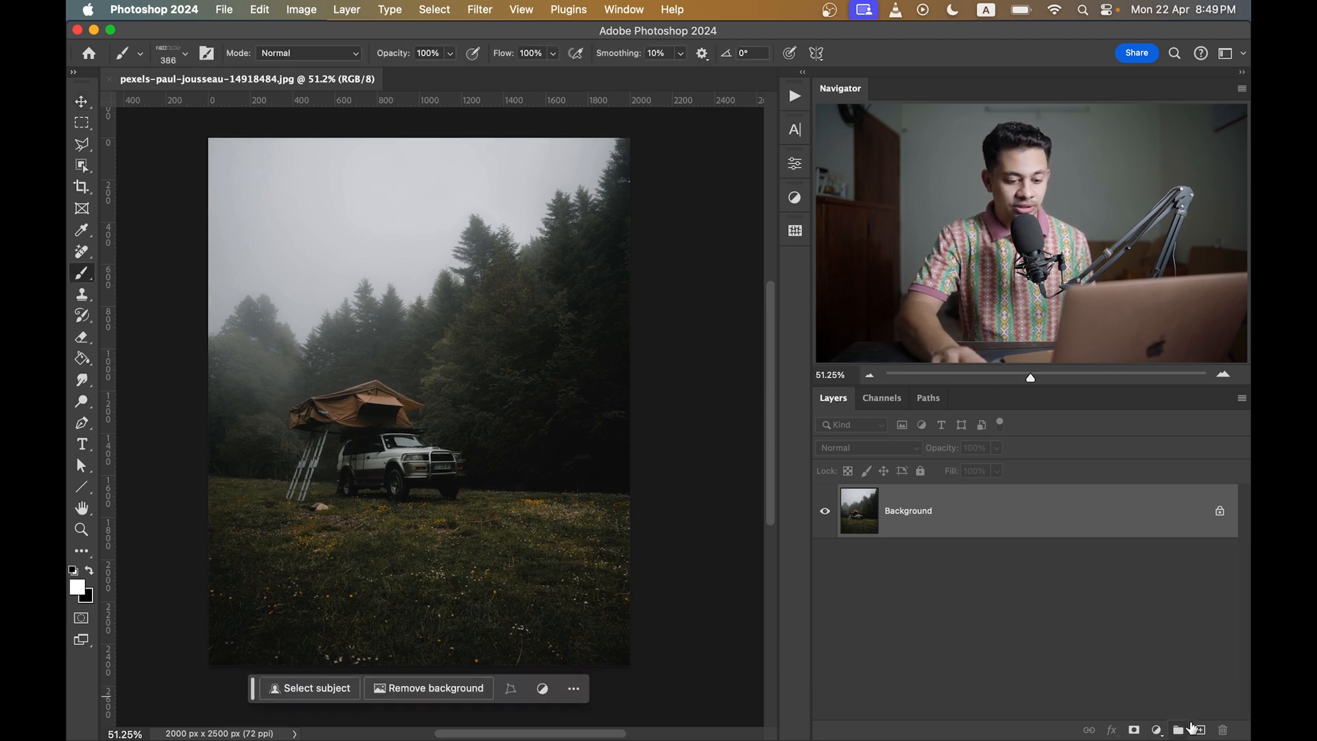
{"action": "left_click", "coordinate": [1200, 730]}
{"action": "left_click", "coordinate": [177, 56]}
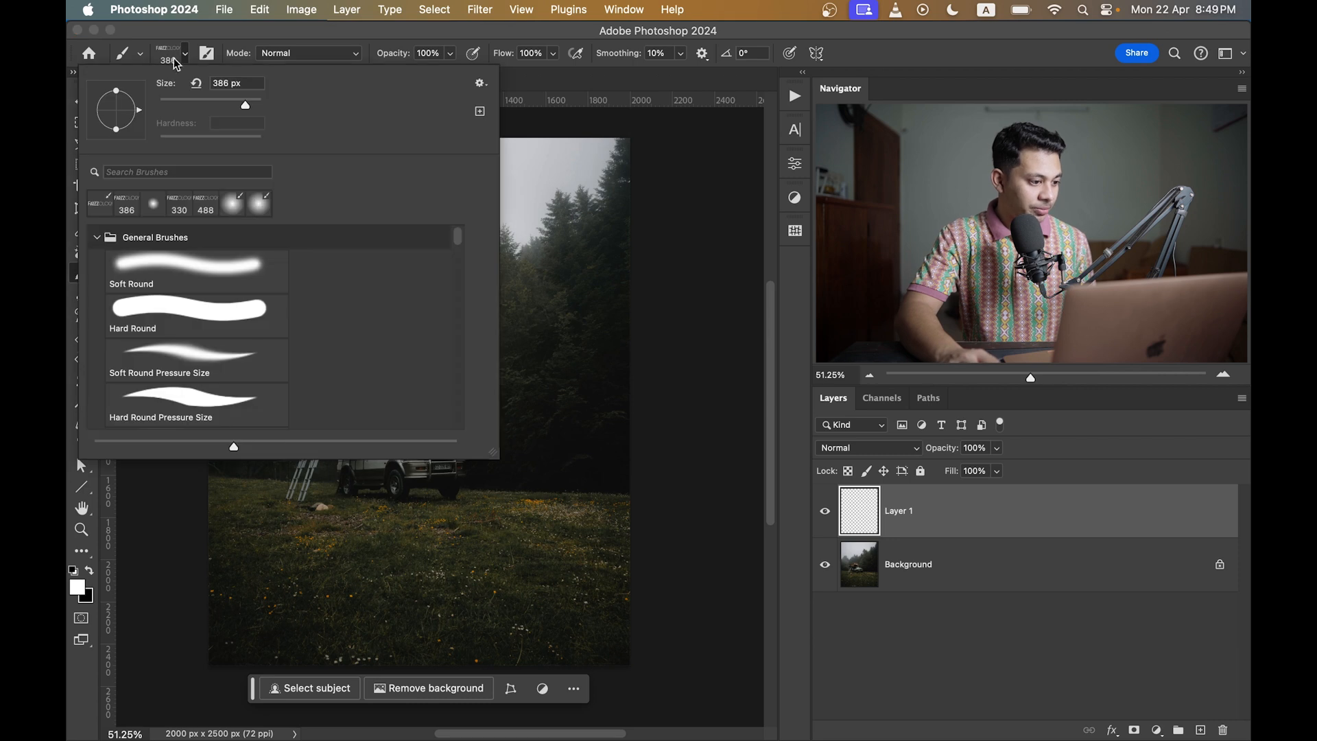
{"action": "left_click", "coordinate": [185, 268]}
{"action": "key", "text": "Return"}
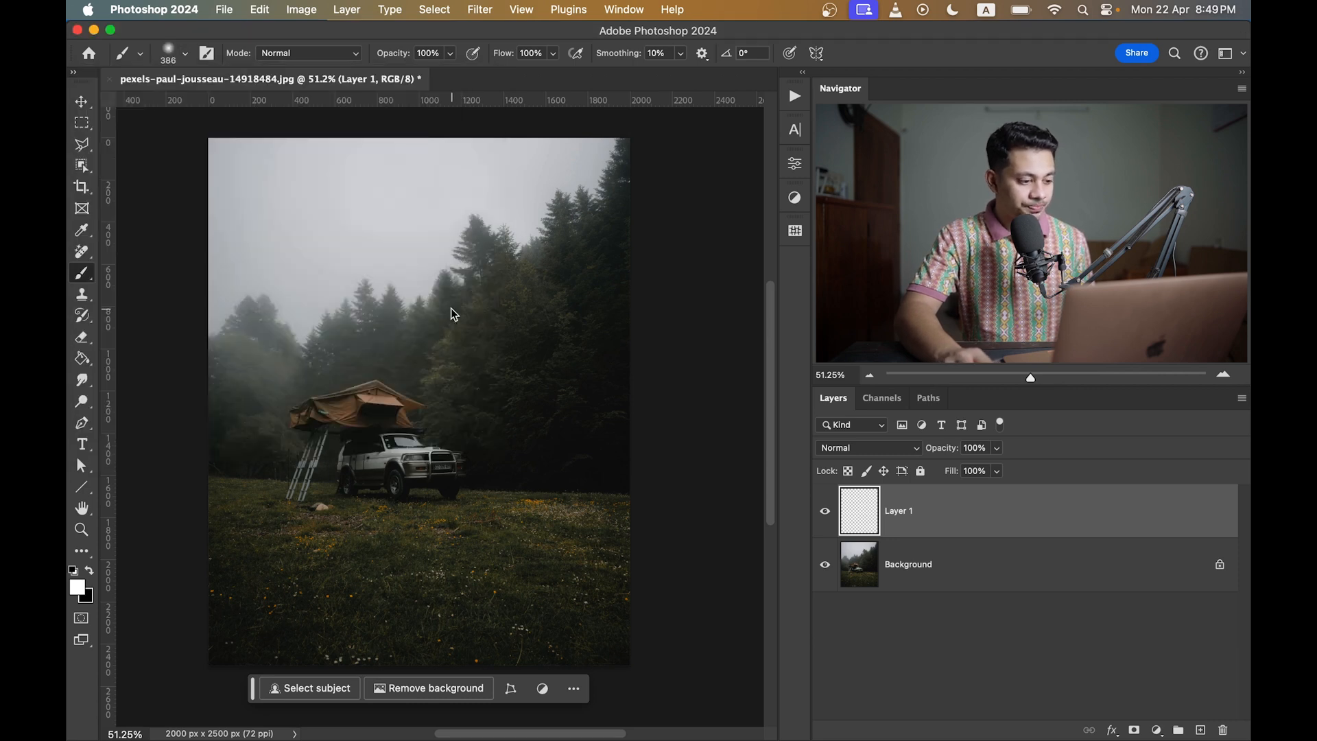
With a white 28 px brush, sketch a curve beneath the sky, diagonal hatching above it and an outline around the tent and car
{"action": "mouse_move", "coordinate": [455, 385]}
{"action": "left_mouse_down"}
{"action": "mouse_move", "coordinate": [377, 346]}
{"action": "mouse_move", "coordinate": [236, 357]}
{"action": "mouse_move", "coordinate": [322, 355]}
{"action": "mouse_move", "coordinate": [546, 241]}
{"action": "mouse_move", "coordinate": [641, 118]}
{"action": "left_mouse_up"}
{"action": "left_click_drag", "start_coordinate": [387, 153], "coordinate": [279, 282]}
{"action": "left_click_drag", "start_coordinate": [444, 166], "coordinate": [366, 277]}
{"action": "left_click_drag", "start_coordinate": [499, 157], "coordinate": [457, 227]}
{"action": "mouse_move", "coordinate": [436, 444]}
{"action": "left_mouse_down"}
{"action": "mouse_move", "coordinate": [377, 379]}
{"action": "mouse_move", "coordinate": [294, 408]}
{"action": "mouse_move", "coordinate": [297, 512]}
{"action": "mouse_move", "coordinate": [469, 487]}
{"action": "left_mouse_up"}
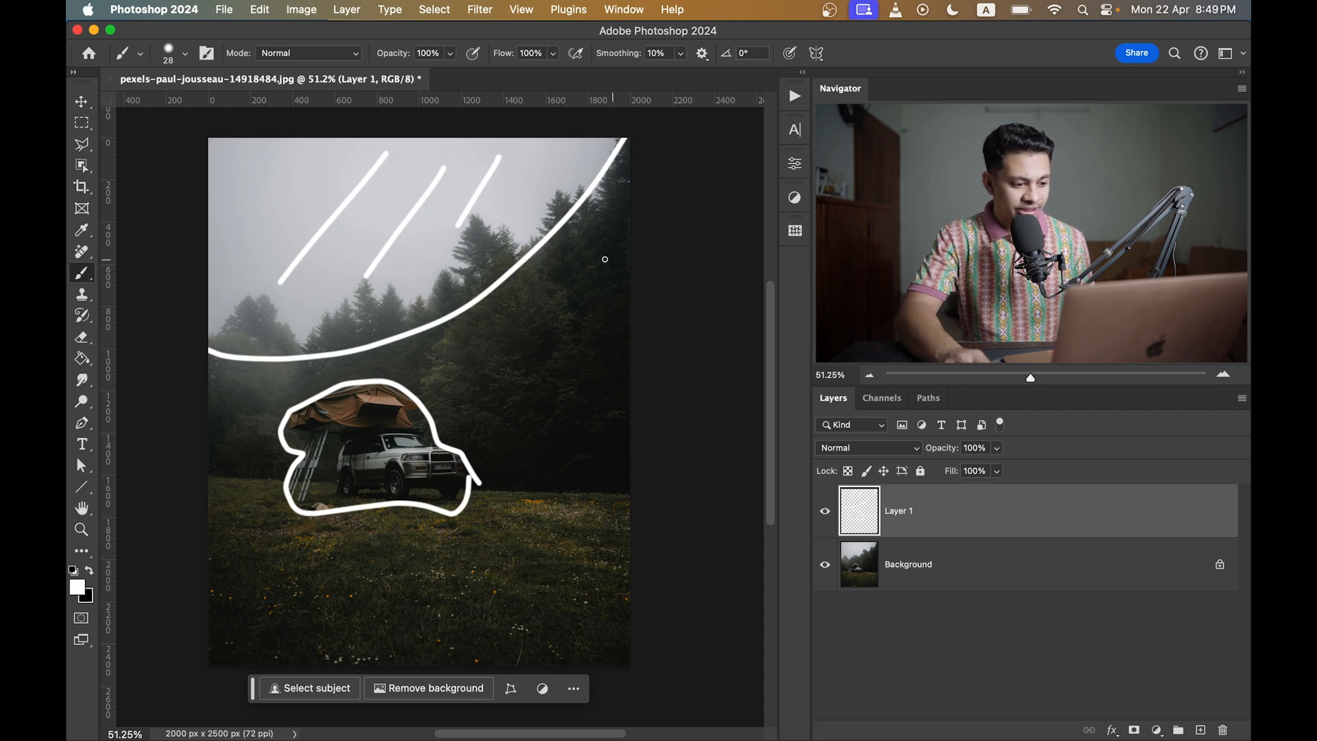
Paint white guide lines beside the tent and car to bound the dark trees on both sides and the foreground grass
{"action": "left_click_drag", "start_coordinate": [606, 259], "coordinate": [465, 456]}
{"action": "left_click_drag", "start_coordinate": [491, 501], "coordinate": [713, 528]}
{"action": "left_click_drag", "start_coordinate": [216, 373], "coordinate": [264, 439]}
{"action": "mouse_move", "coordinate": [254, 516]}
{"action": "left_mouse_down"}
{"action": "mouse_move", "coordinate": [186, 567]}
{"action": "mouse_move", "coordinate": [693, 543]}
{"action": "left_mouse_up"}
Hatch the foreground grass and the dark trees beside the car with short white strokes
{"action": "left_click_drag", "start_coordinate": [297, 573], "coordinate": [284, 627]}
{"action": "left_click_drag", "start_coordinate": [420, 551], "coordinate": [377, 630]}
{"action": "left_click", "coordinate": [471, 581]}
{"action": "left_click_drag", "start_coordinate": [465, 606], "coordinate": [472, 583]}
{"action": "left_click_drag", "start_coordinate": [570, 561], "coordinate": [557, 600]}
{"action": "left_click_drag", "start_coordinate": [614, 597], "coordinate": [622, 621]}
{"action": "left_click_drag", "start_coordinate": [550, 343], "coordinate": [535, 400]}
{"action": "left_click_drag", "start_coordinate": [602, 322], "coordinate": [583, 418]}
{"action": "left_click", "coordinate": [587, 429]}
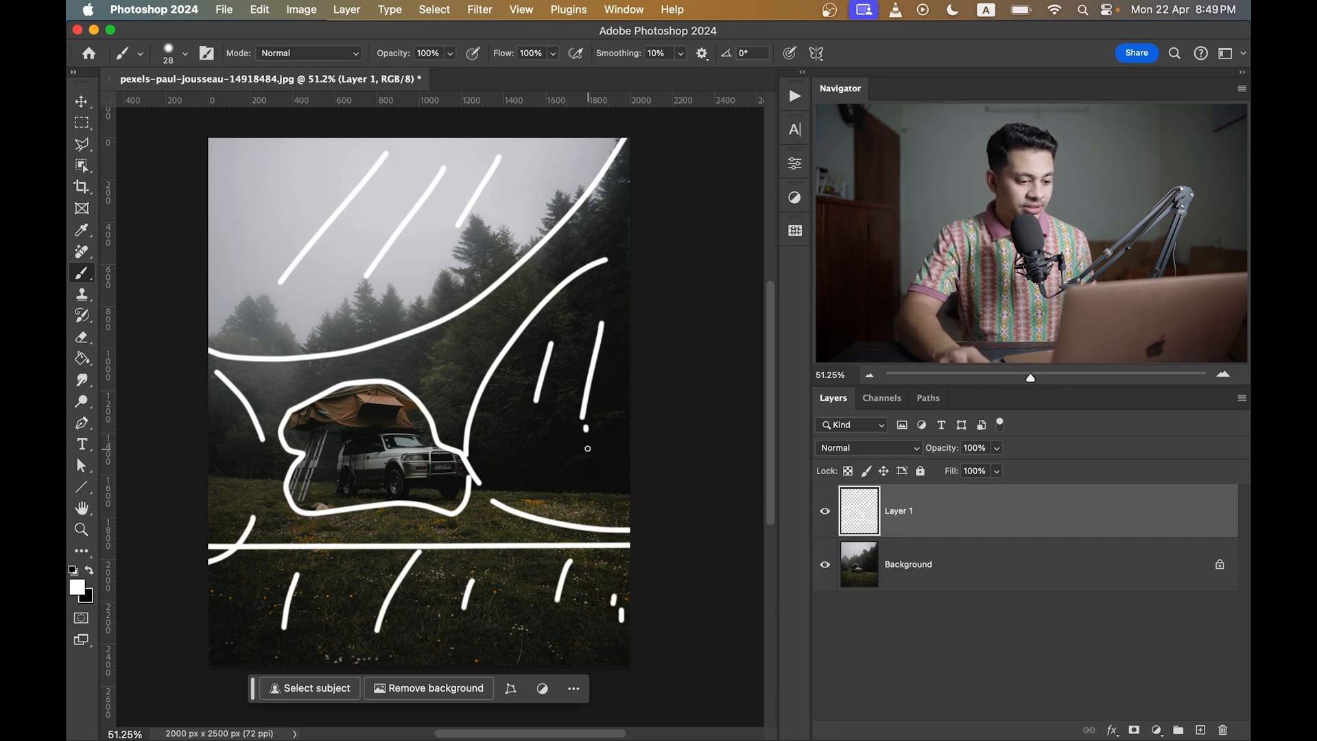
Toggle the sketch layer's visibility off and on, and delete the layer
{"action": "left_click", "coordinate": [824, 511]}
{"action": "left_click", "coordinate": [824, 511]}
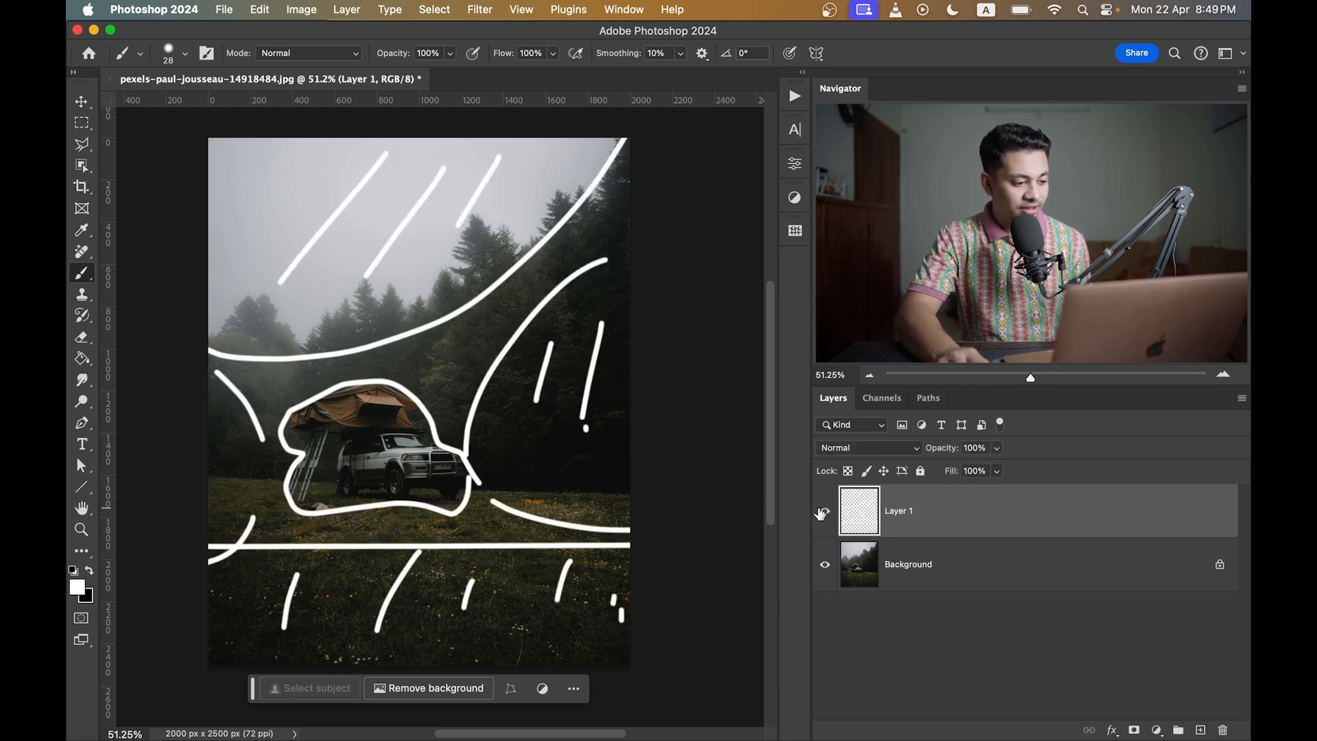
{"action": "mouse_move", "coordinate": [441, 301]}
{"action": "left_mouse_down"}
{"action": "mouse_move", "coordinate": [447, 291]}
{"action": "mouse_move", "coordinate": [434, 305]}
{"action": "left_mouse_up"}
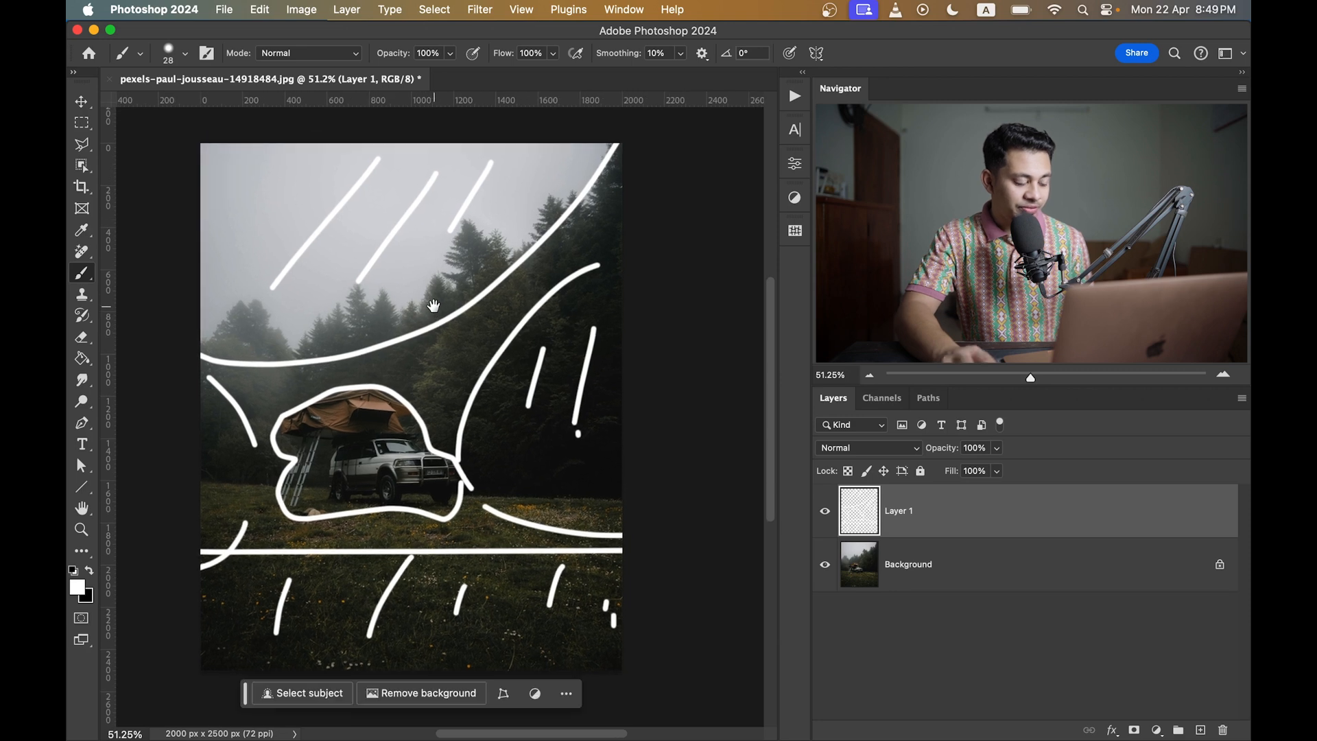
{"action": "left_click_drag", "start_coordinate": [364, 342], "coordinate": [375, 332]}
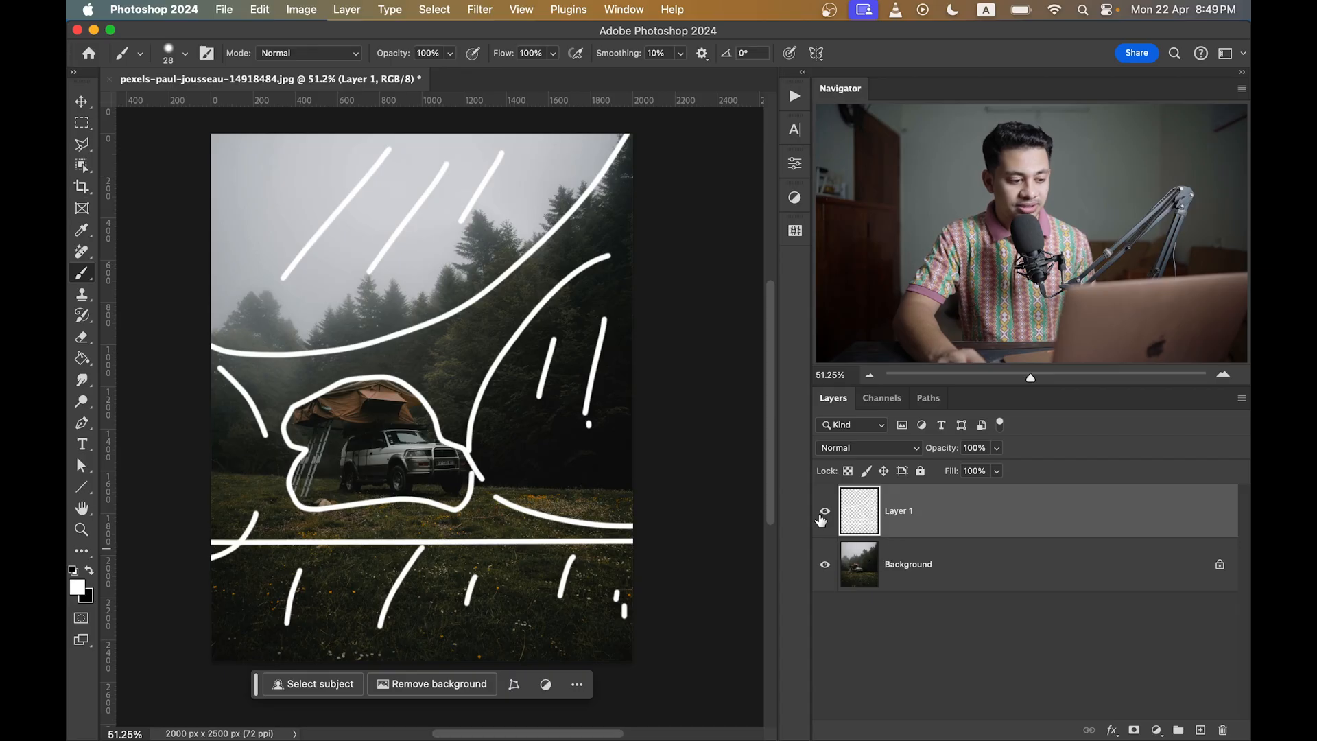
{"action": "key", "text": "BackSpace"}
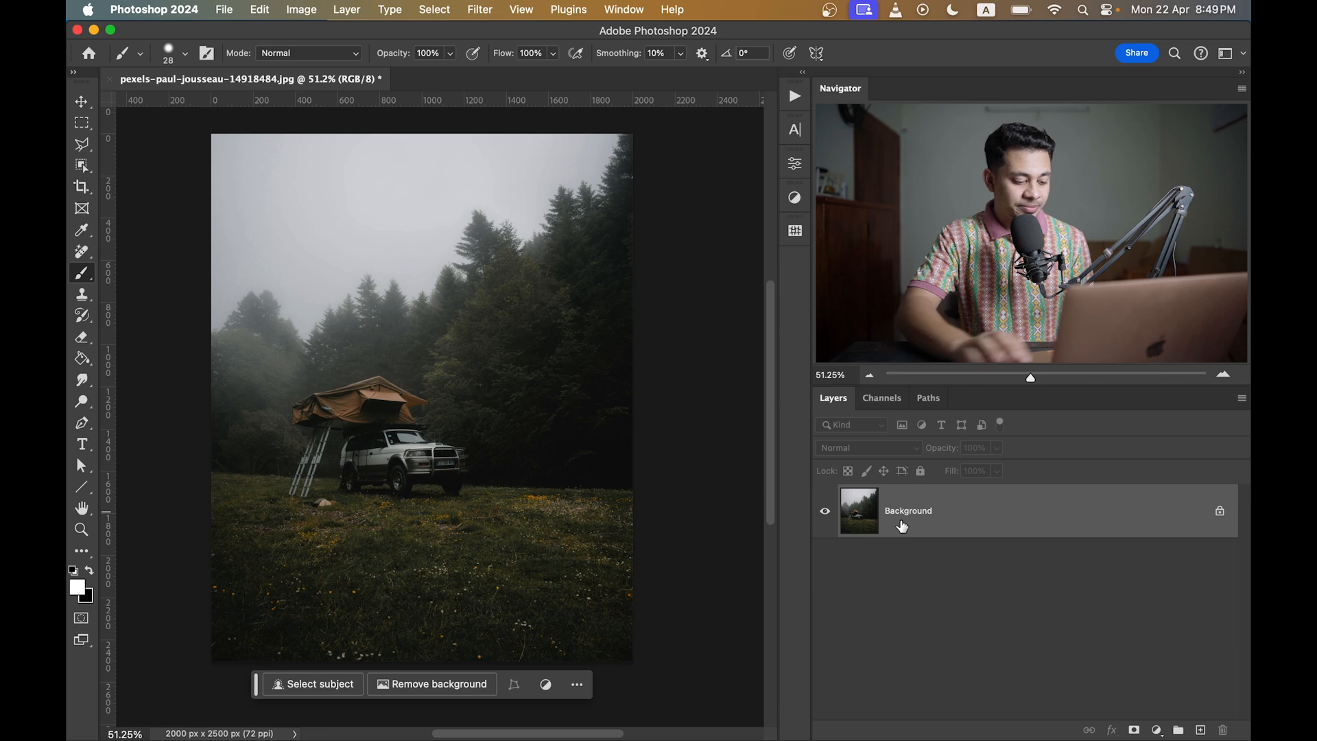
Duplicate the background layer and convert the copy to a smart object
{"action": "key", "text": "super+j"}
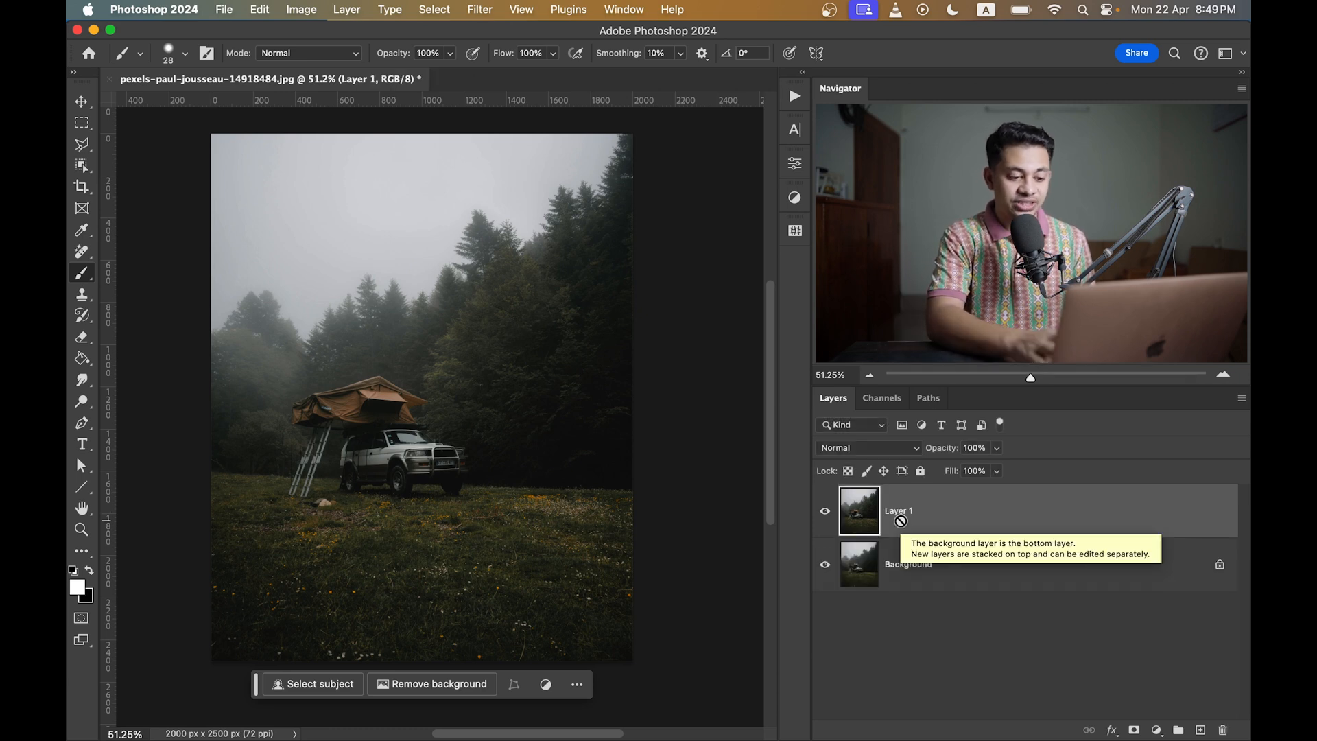
{"action": "right_click", "coordinate": [1002, 511]}
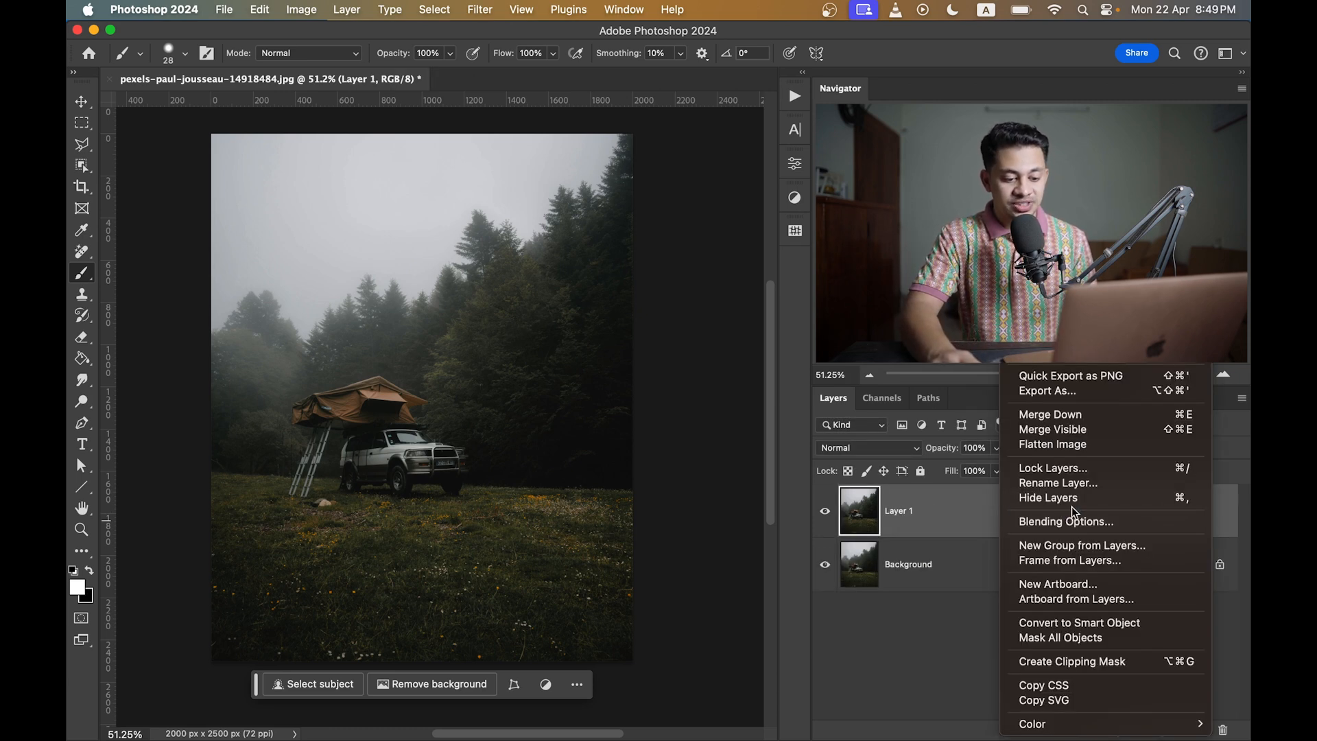
{"action": "left_click", "coordinate": [1097, 626]}
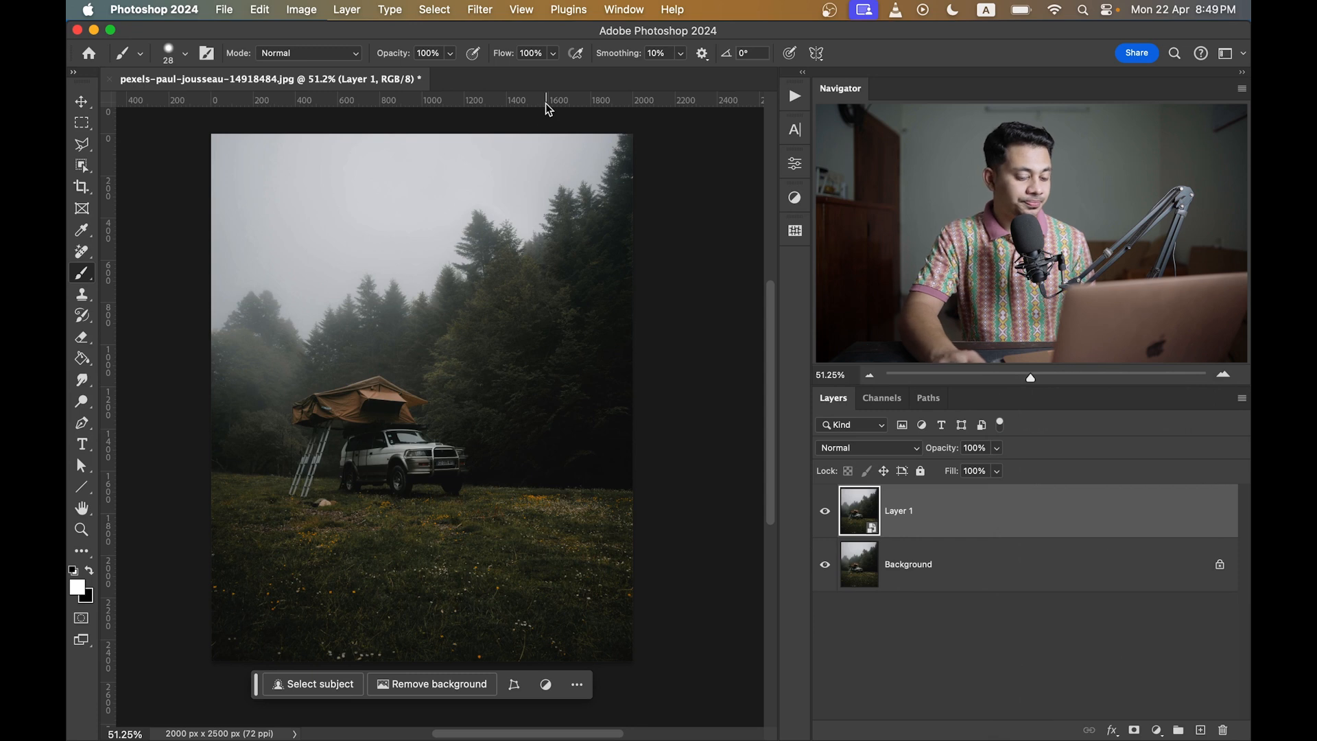
Open the Camera Raw Filter on the smart object and bring up its masking options
{"action": "left_click", "coordinate": [479, 11]}
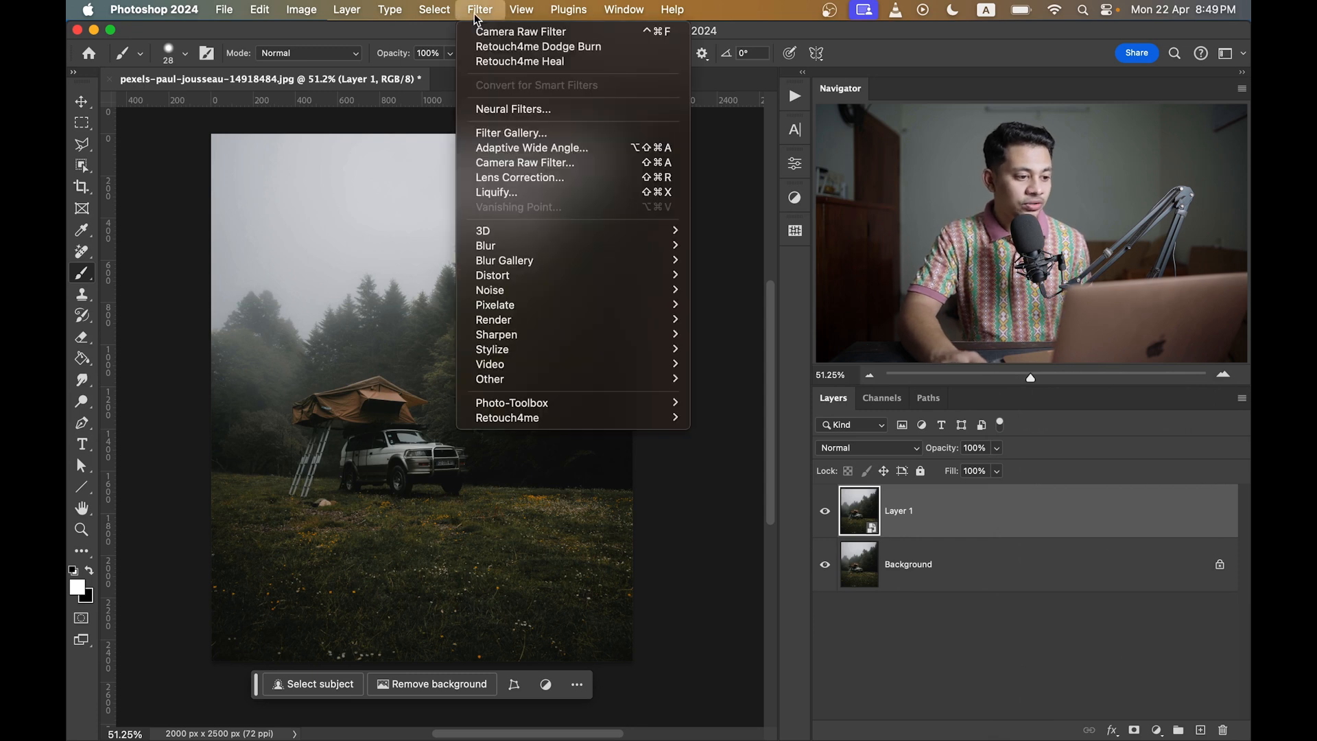
{"action": "left_click", "coordinate": [519, 166]}
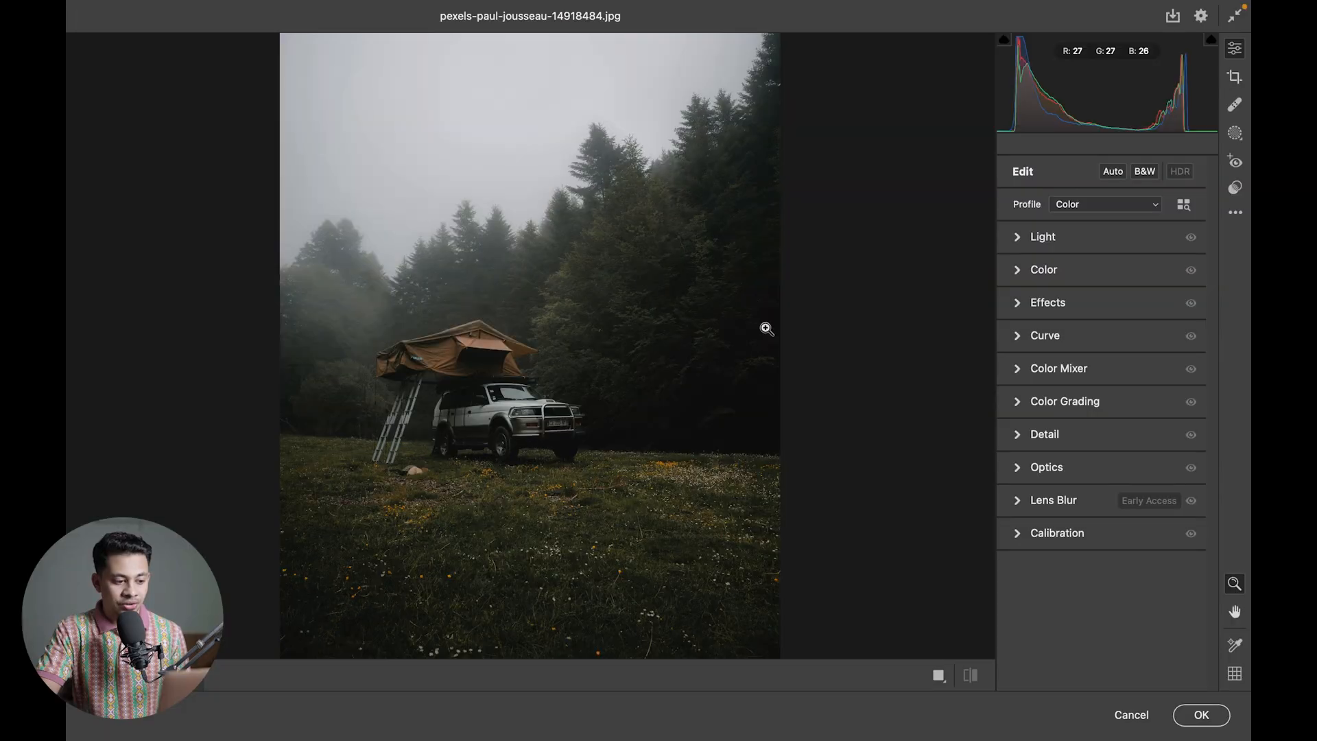
{"action": "left_click", "coordinate": [1015, 238]}
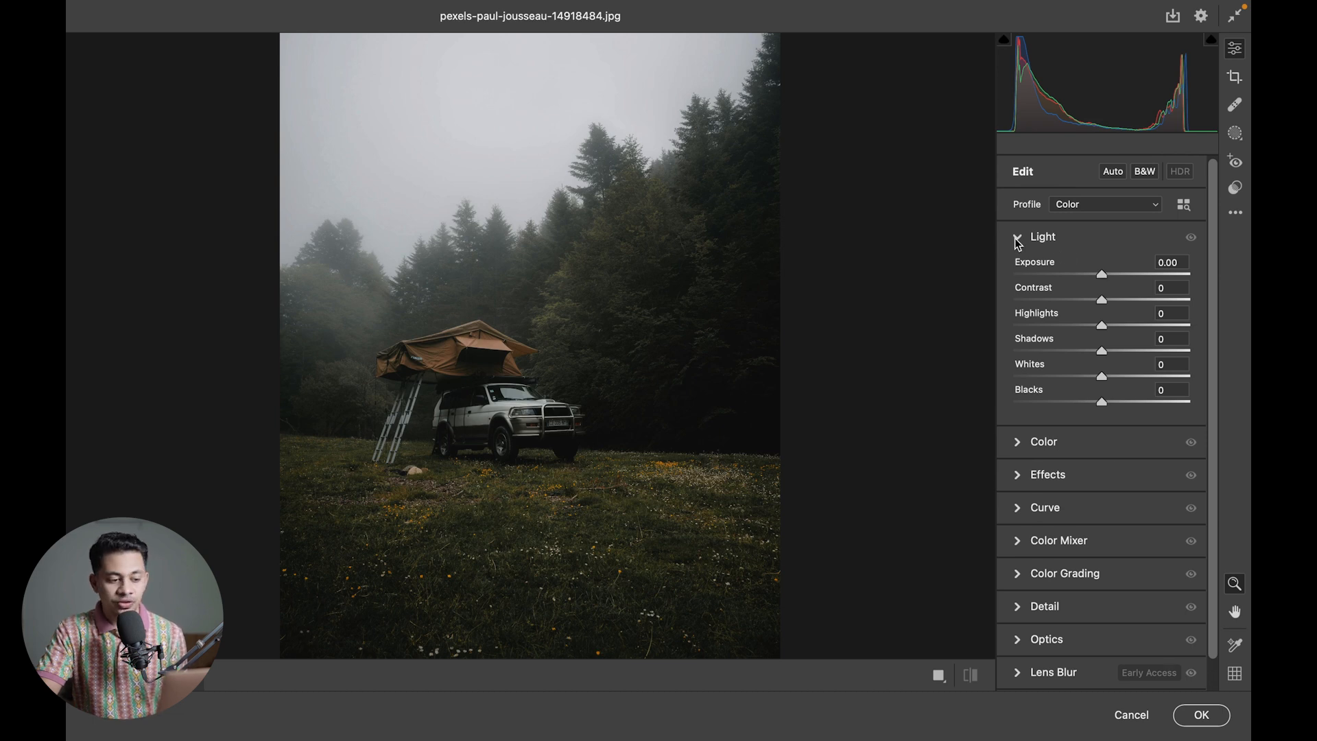
{"action": "left_click", "coordinate": [1017, 238]}
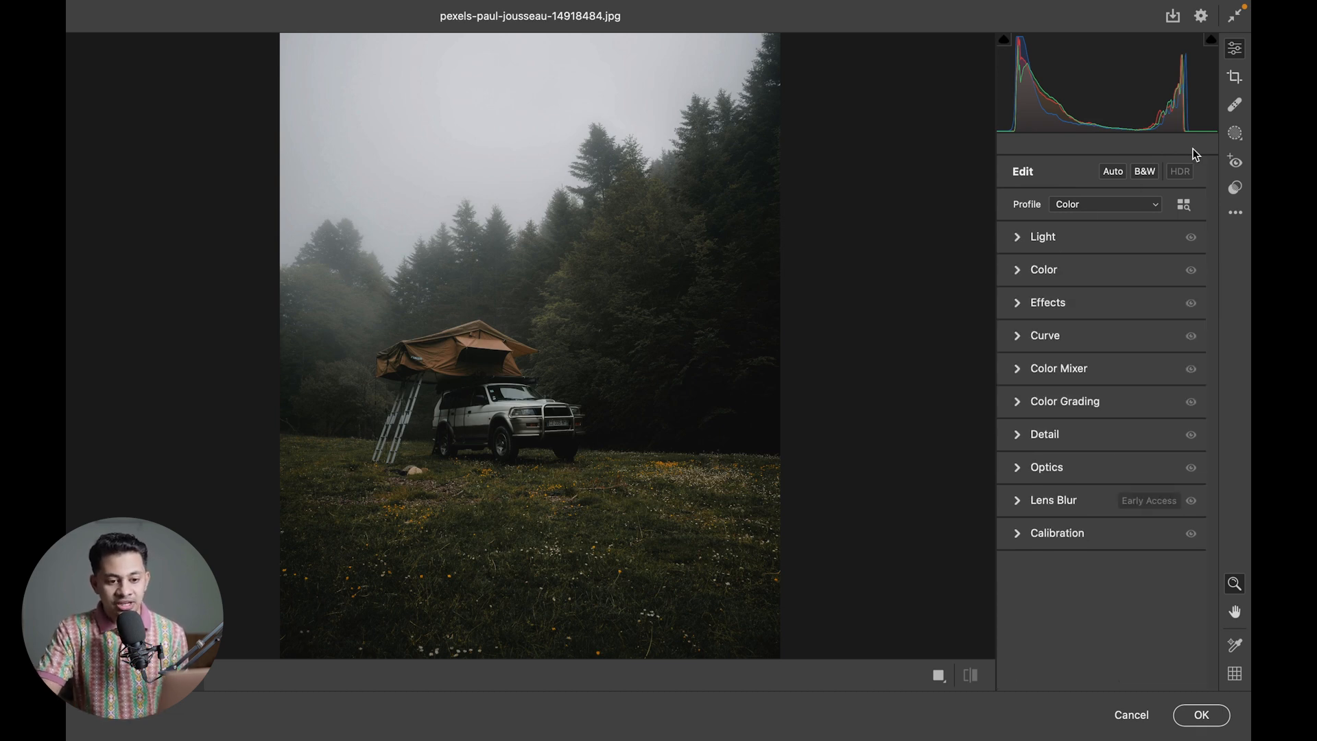
{"action": "left_click", "coordinate": [1234, 135]}
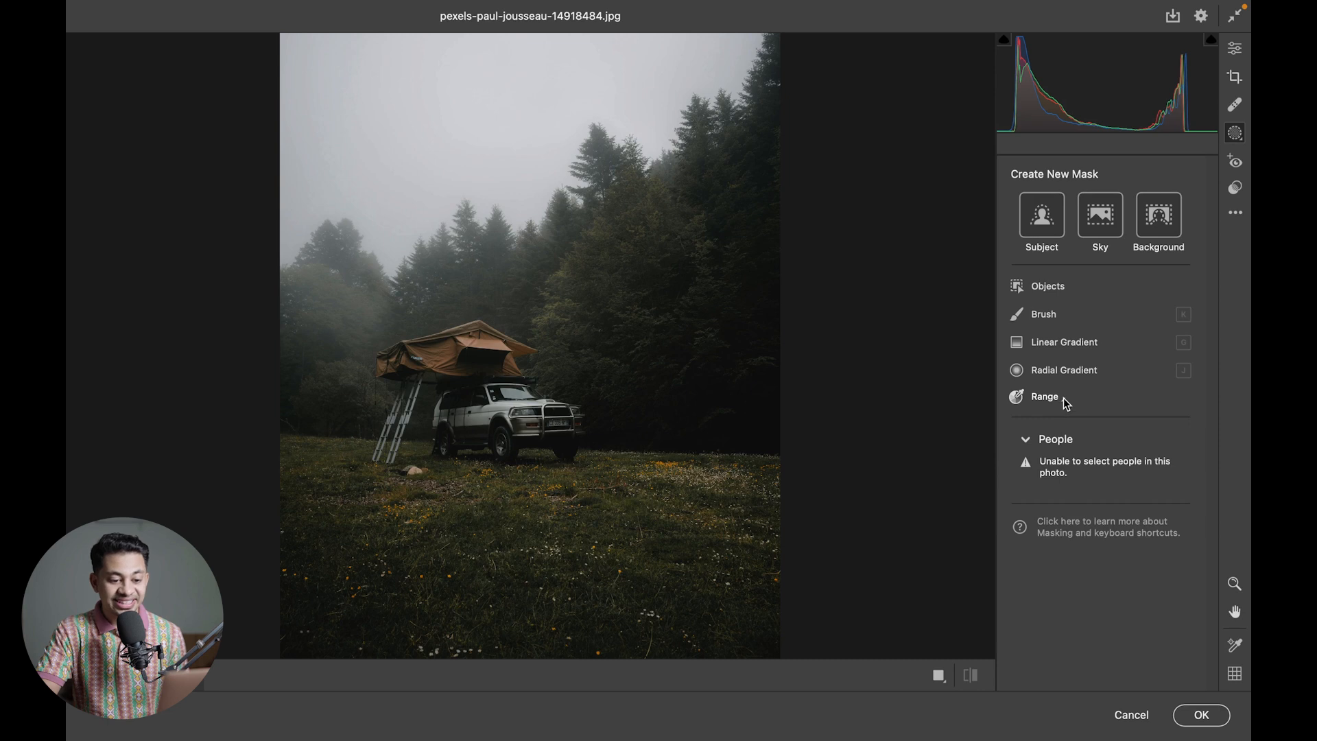
{"action": "mouse_move", "coordinate": [1059, 403]}
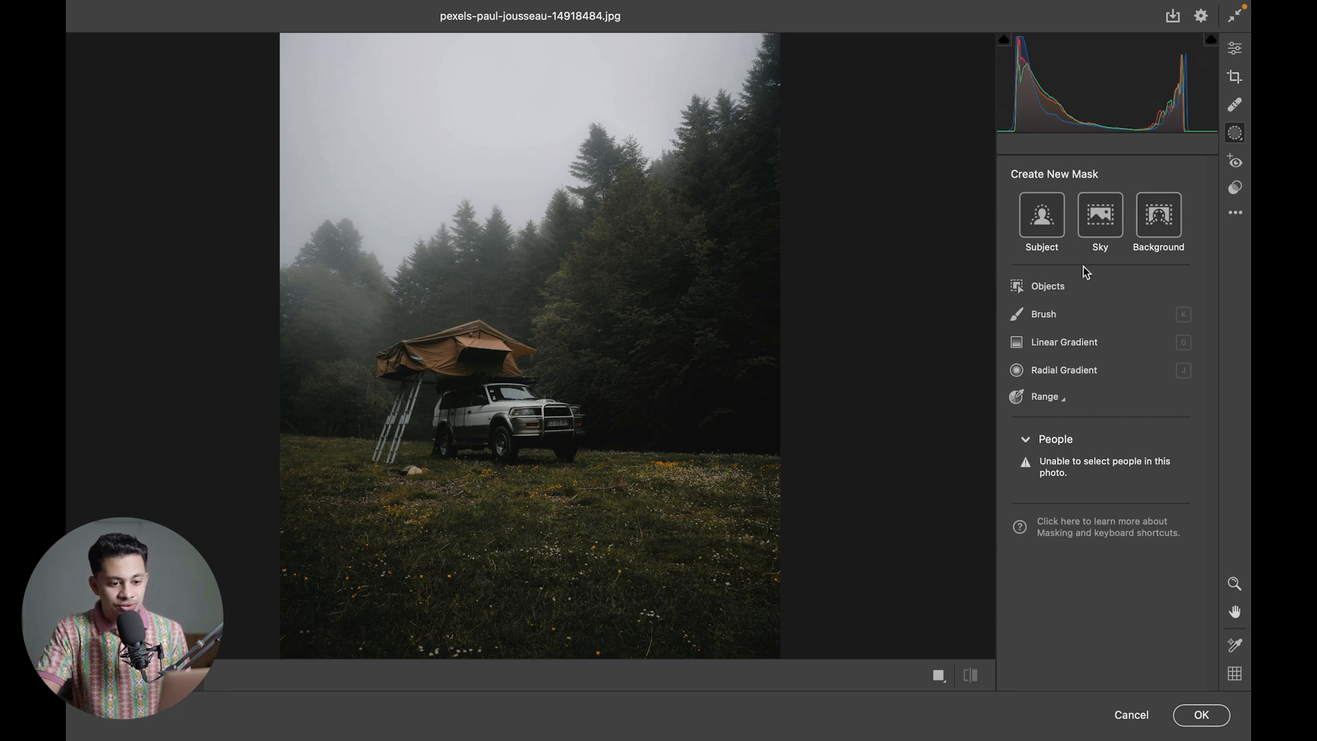
Create a radial gradient mask over the sky, widened and tilted to follow the slope of the tree line
{"action": "left_click", "coordinate": [1064, 371]}
{"action": "left_click_drag", "start_coordinate": [441, 119], "coordinate": [637, 270]}
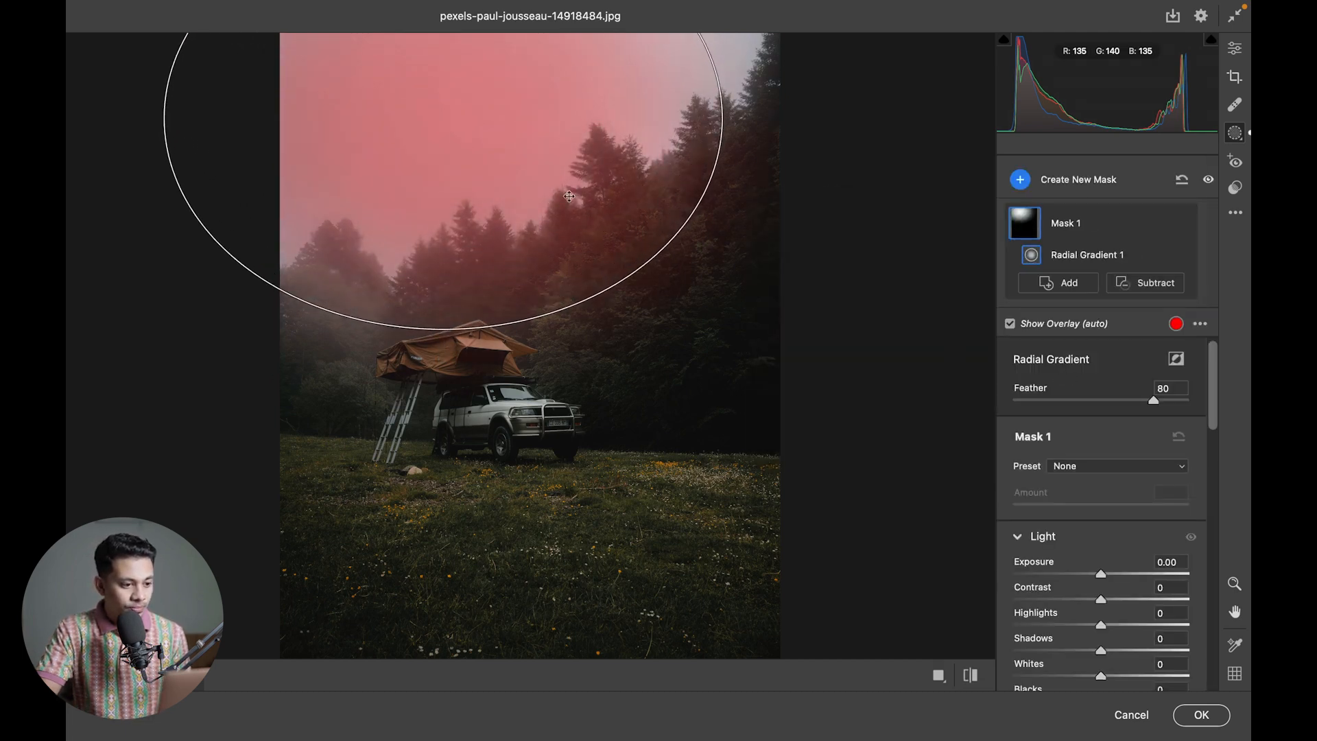
{"action": "left_click_drag", "start_coordinate": [570, 197], "coordinate": [630, 147]}
{"action": "left_click_drag", "start_coordinate": [223, 70], "coordinate": [201, 113]}
{"action": "left_click_drag", "start_coordinate": [644, 184], "coordinate": [608, 196]}
{"action": "left_click_drag", "start_coordinate": [785, 94], "coordinate": [819, 7]}
{"action": "left_click_drag", "start_coordinate": [645, 96], "coordinate": [670, 122]}
{"action": "left_click_drag", "start_coordinate": [549, 309], "coordinate": [537, 284]}
{"action": "left_click_drag", "start_coordinate": [549, 226], "coordinate": [513, 241]}
{"action": "left_click_drag", "start_coordinate": [753, 43], "coordinate": [805, 27]}
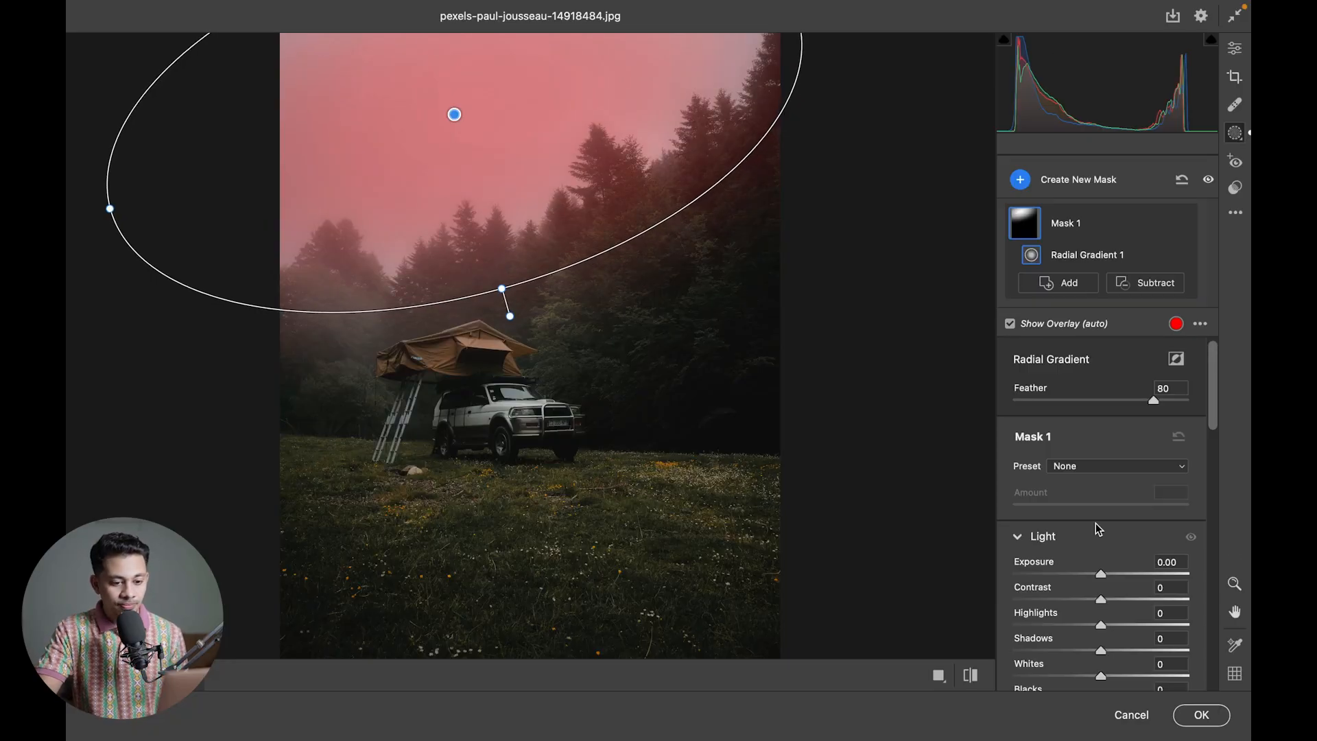
Set the sky mask's Contrast to -100, Exposure to +0.75 and Highlights to +25
{"action": "scroll", "coordinate": [1098, 549], "scroll_direction": "down", "scroll_amount": 2}
{"action": "left_click_drag", "start_coordinate": [1215, 370], "coordinate": [1219, 402]}
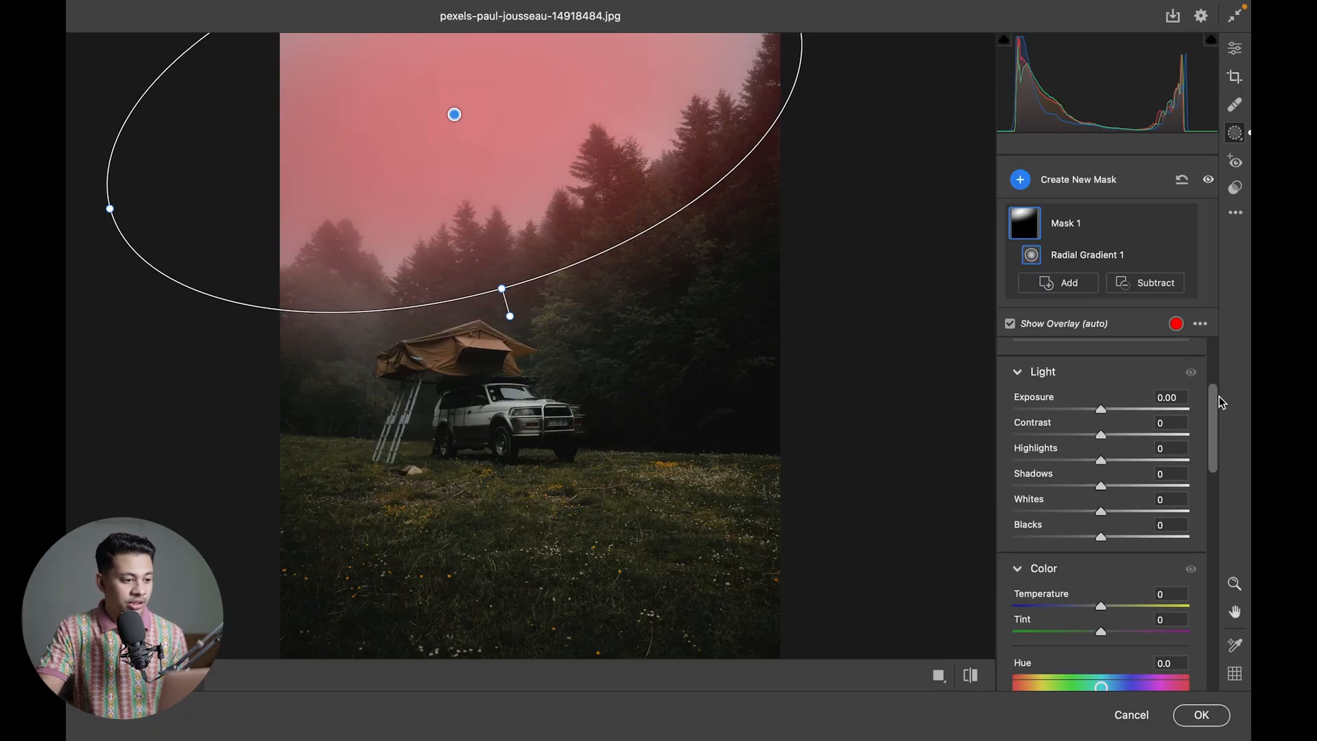
{"action": "scroll", "coordinate": [1220, 418], "scroll_direction": "down", "scroll_amount": 1}
{"action": "key", "text": "y"}
{"action": "left_click_drag", "start_coordinate": [1041, 410], "coordinate": [990, 408]}
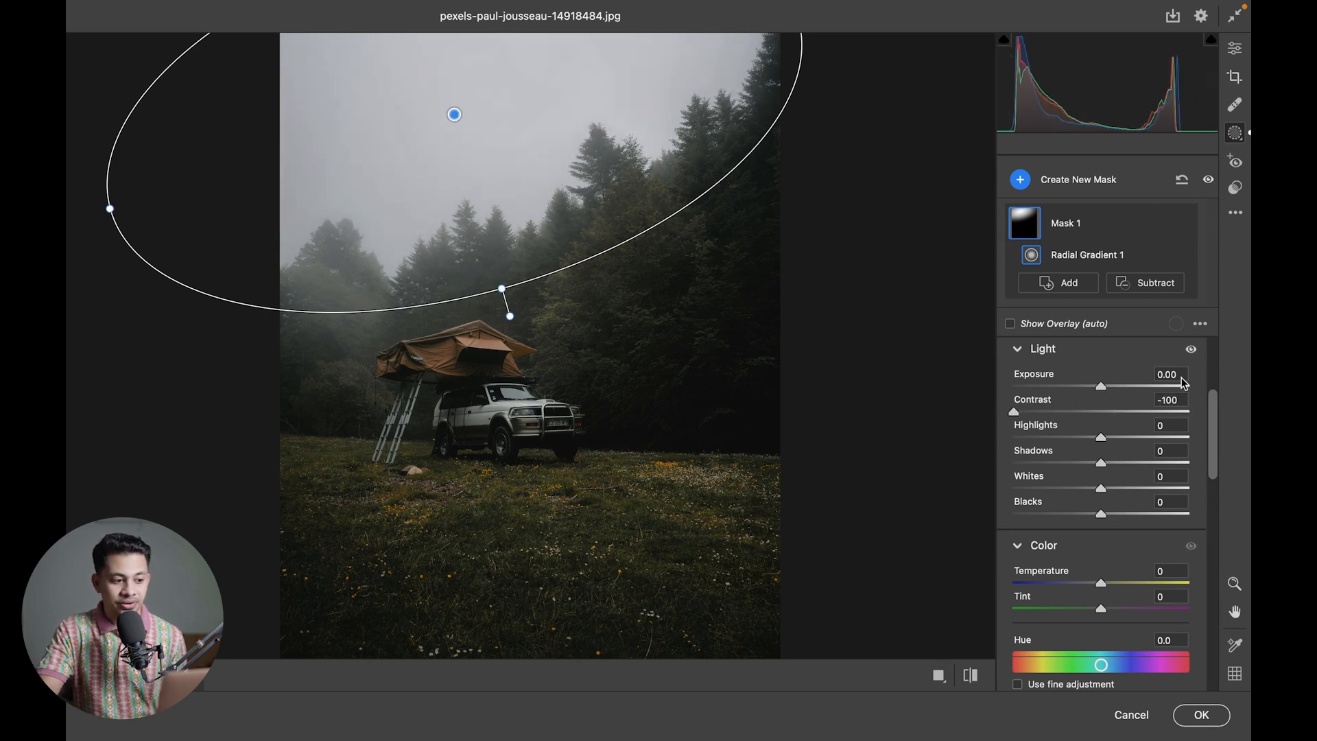
{"action": "left_click", "coordinate": [1111, 385]}
{"action": "left_click_drag", "start_coordinate": [1112, 385], "coordinate": [1118, 387]}
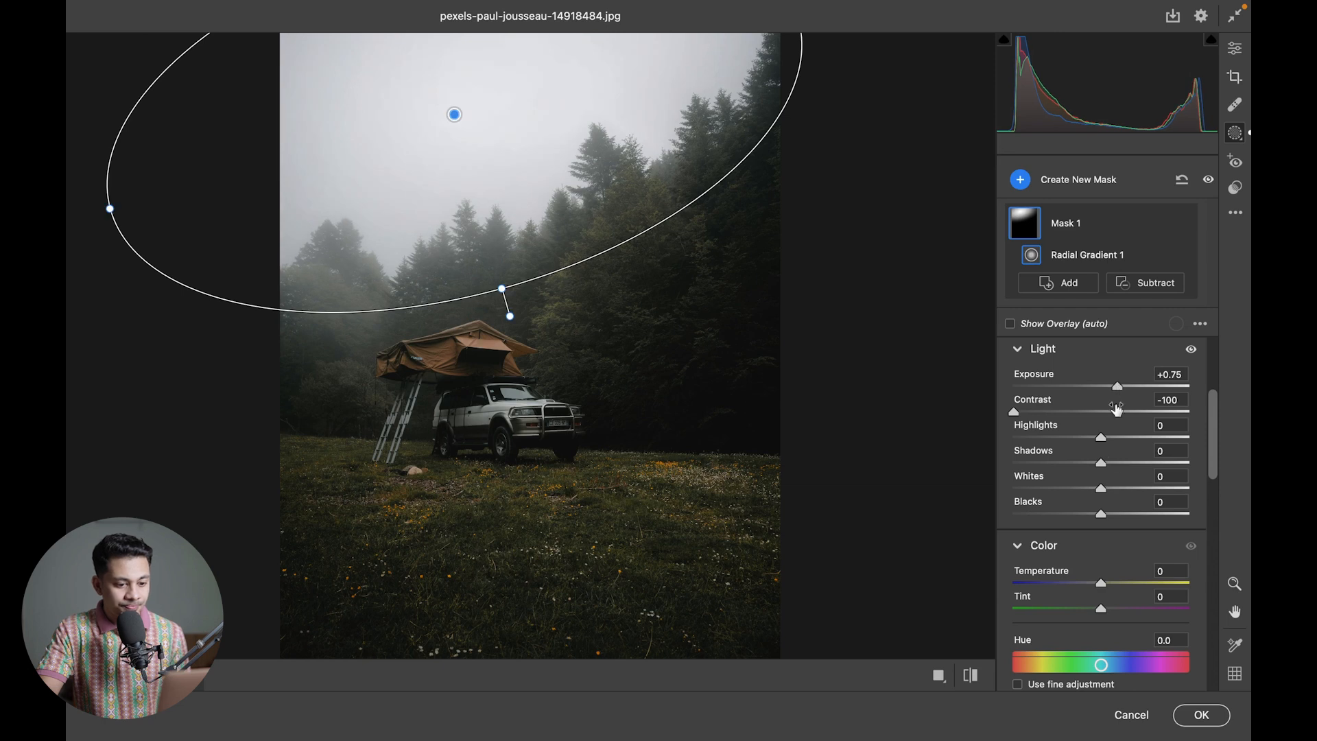
{"action": "mouse_move", "coordinate": [1100, 437]}
{"action": "left_mouse_down"}
{"action": "mouse_move", "coordinate": [1146, 436]}
{"action": "mouse_move", "coordinate": [1124, 439]}
{"action": "left_mouse_up"}
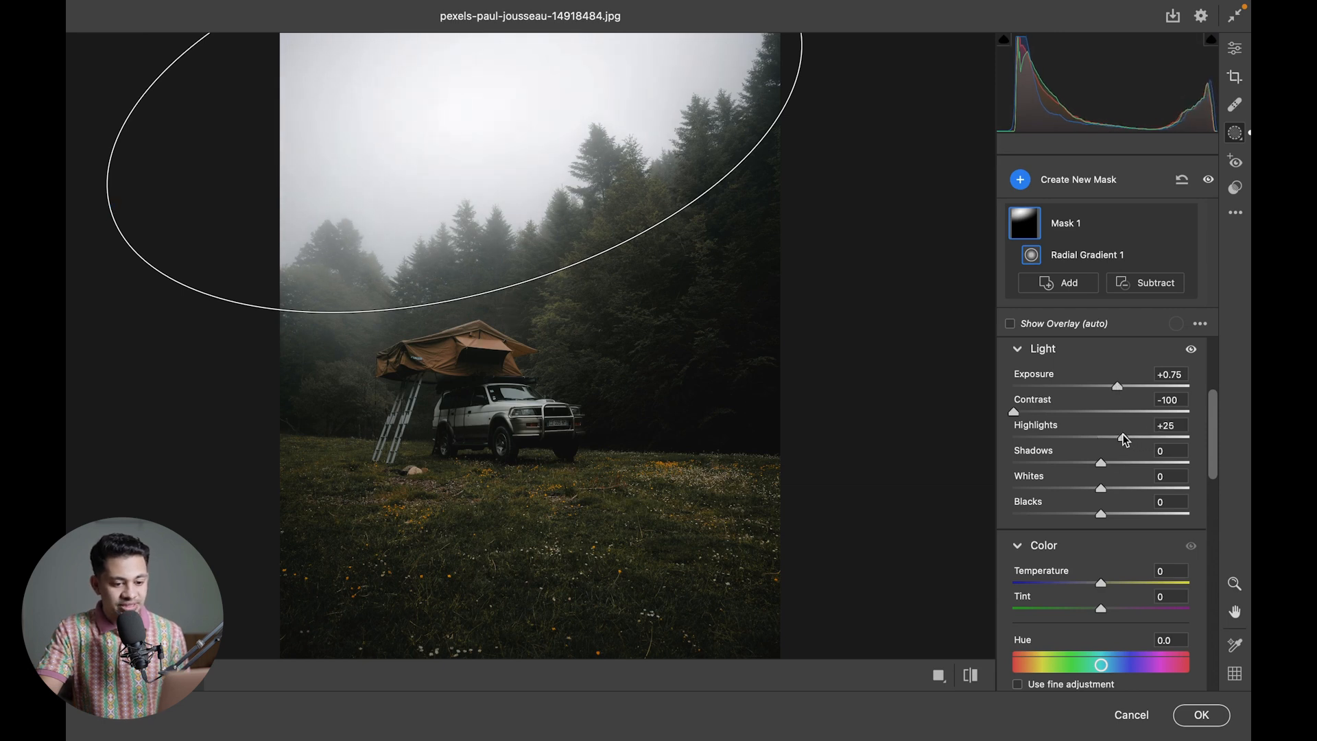
{"action": "scroll", "coordinate": [1212, 430], "scroll_direction": "down", "scroll_amount": 2}
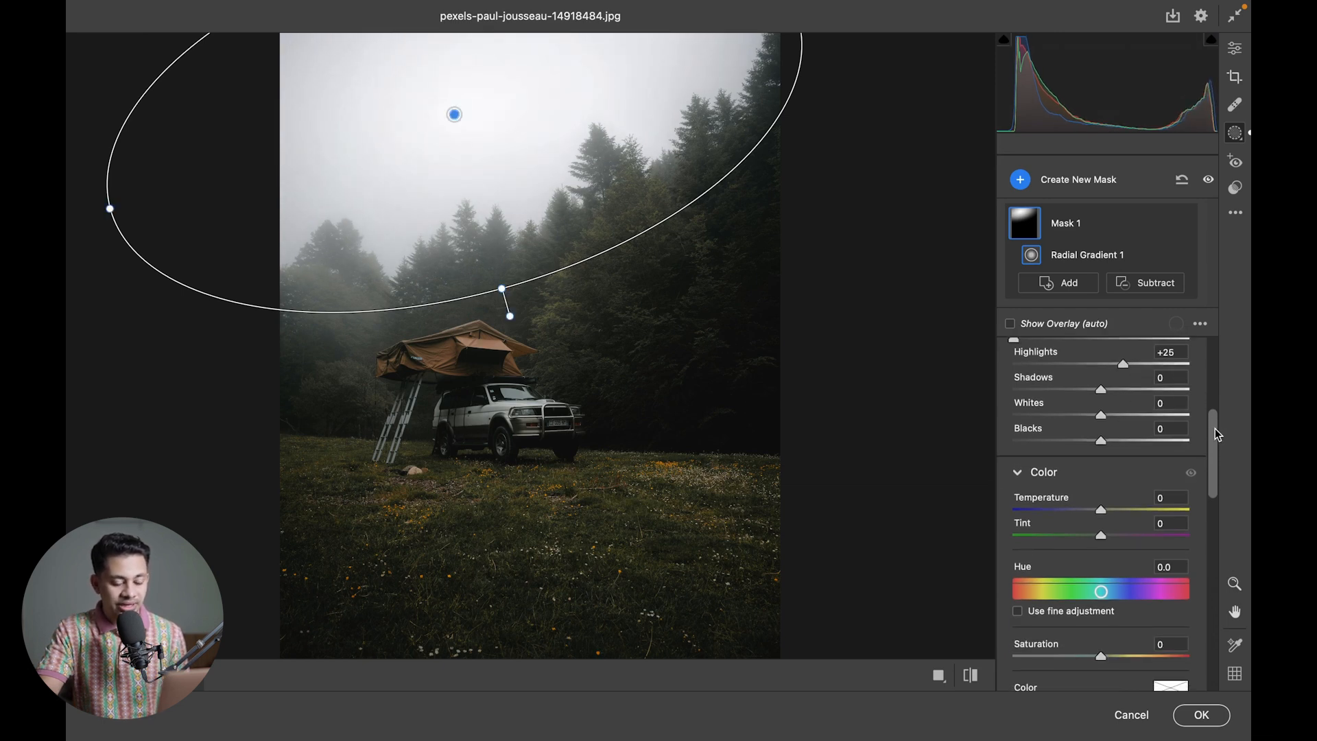
{"action": "left_click_drag", "start_coordinate": [1124, 414], "coordinate": [1082, 415]}
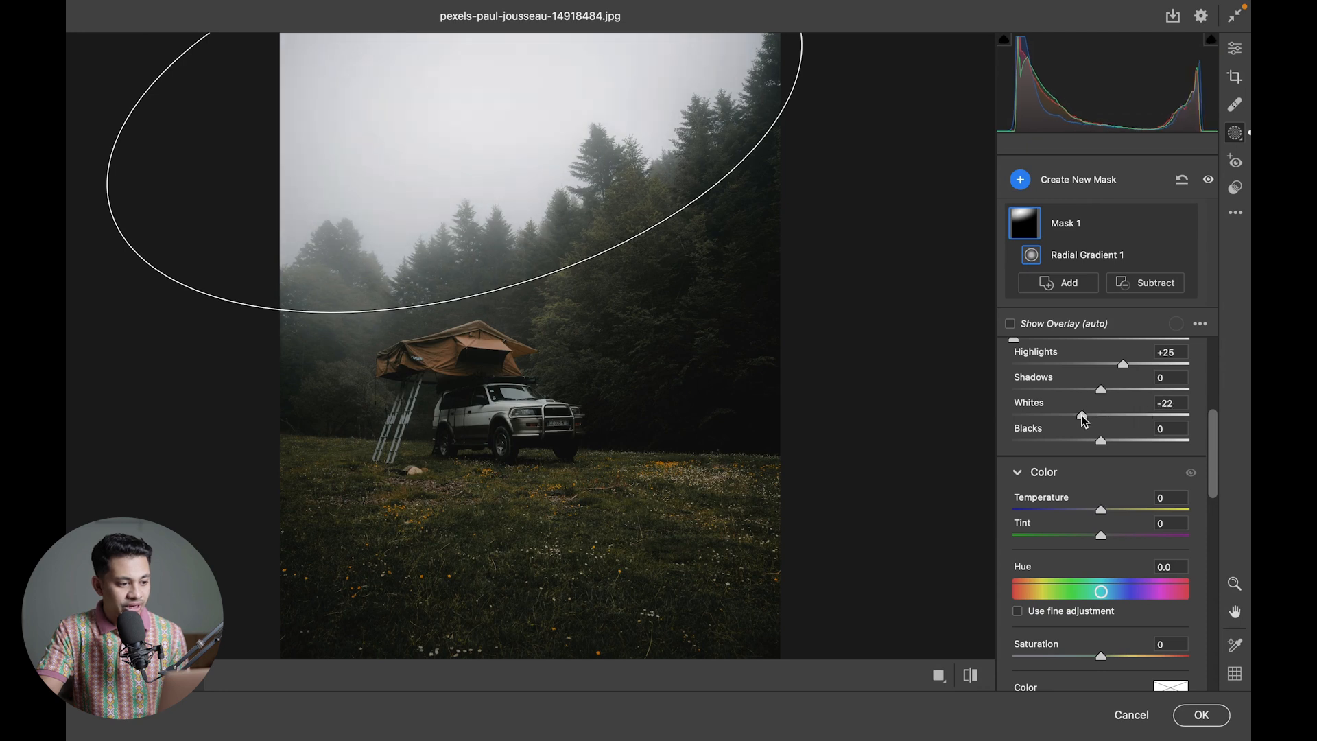
{"action": "double_click", "coordinate": [1082, 415]}
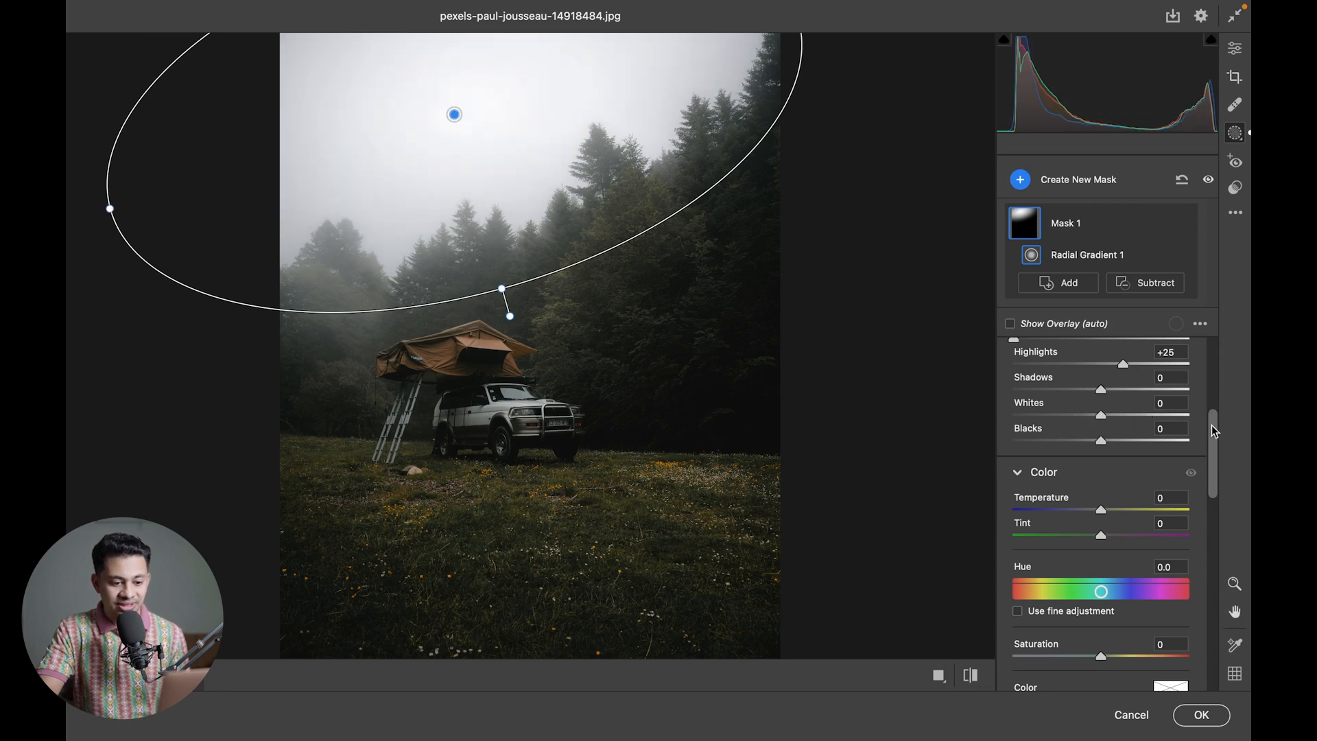
Set the sky mask's Blacks to +12 and Temperature to +74, and enlarge its radial gradient down to the tent
{"action": "left_click_drag", "start_coordinate": [1139, 440], "coordinate": [1164, 468]}
{"action": "scroll", "coordinate": [1106, 480], "scroll_direction": "down", "scroll_amount": 1}
{"action": "scroll", "coordinate": [1207, 439], "scroll_direction": "down", "scroll_amount": 1}
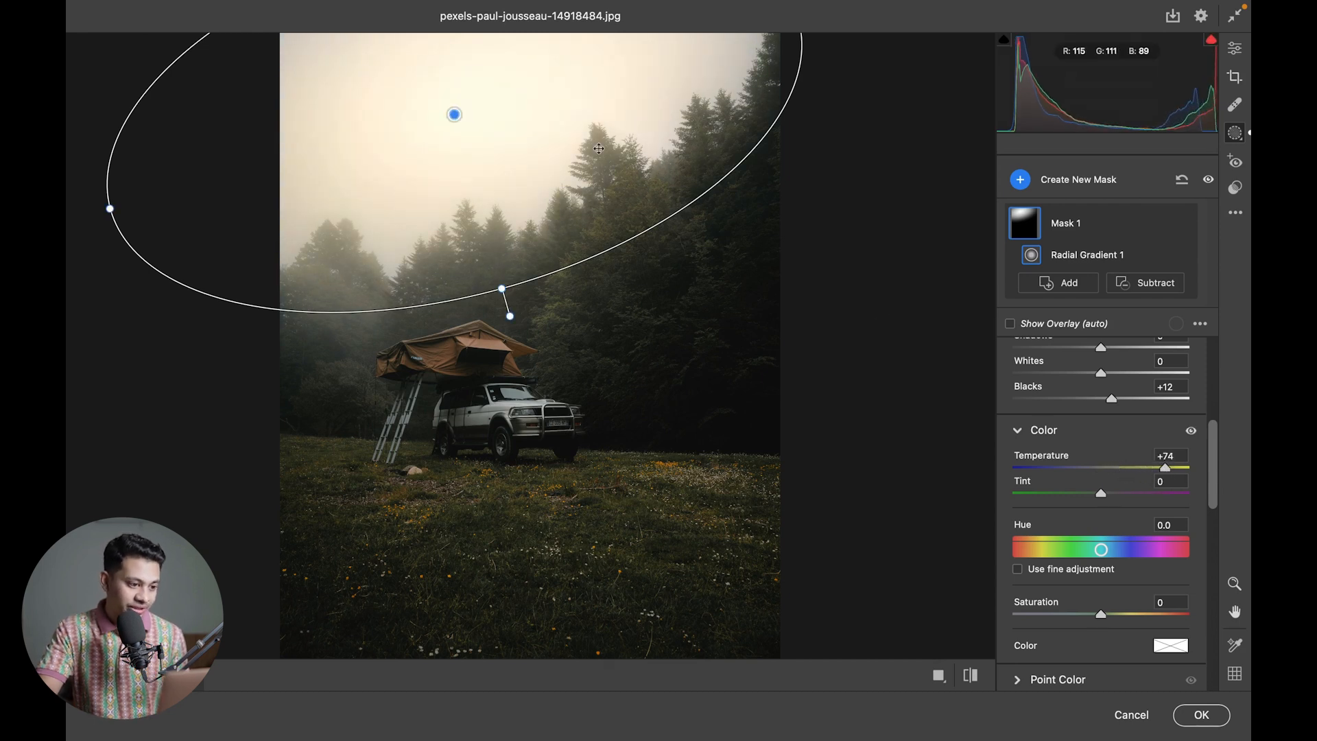
{"action": "left_click_drag", "start_coordinate": [501, 289], "coordinate": [512, 321]}
{"action": "left_click_drag", "start_coordinate": [559, 247], "coordinate": [574, 244]}
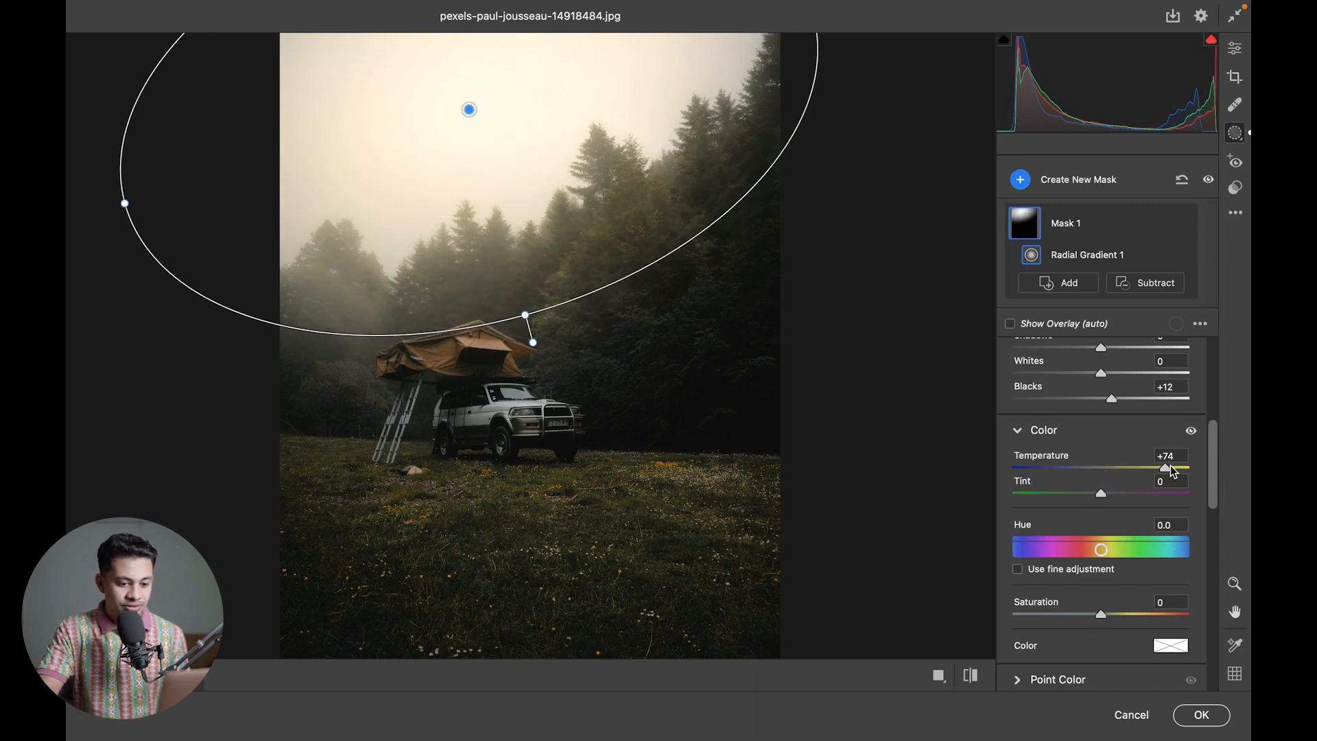
Fine-tune the sky mask's Temperature and set its Tint to +2 and Saturation to +33
{"action": "left_click_drag", "start_coordinate": [1167, 465], "coordinate": [1129, 496]}
{"action": "double_click", "coordinate": [1146, 495]}
{"action": "scroll", "coordinate": [1212, 437], "scroll_direction": "down", "scroll_amount": 3}
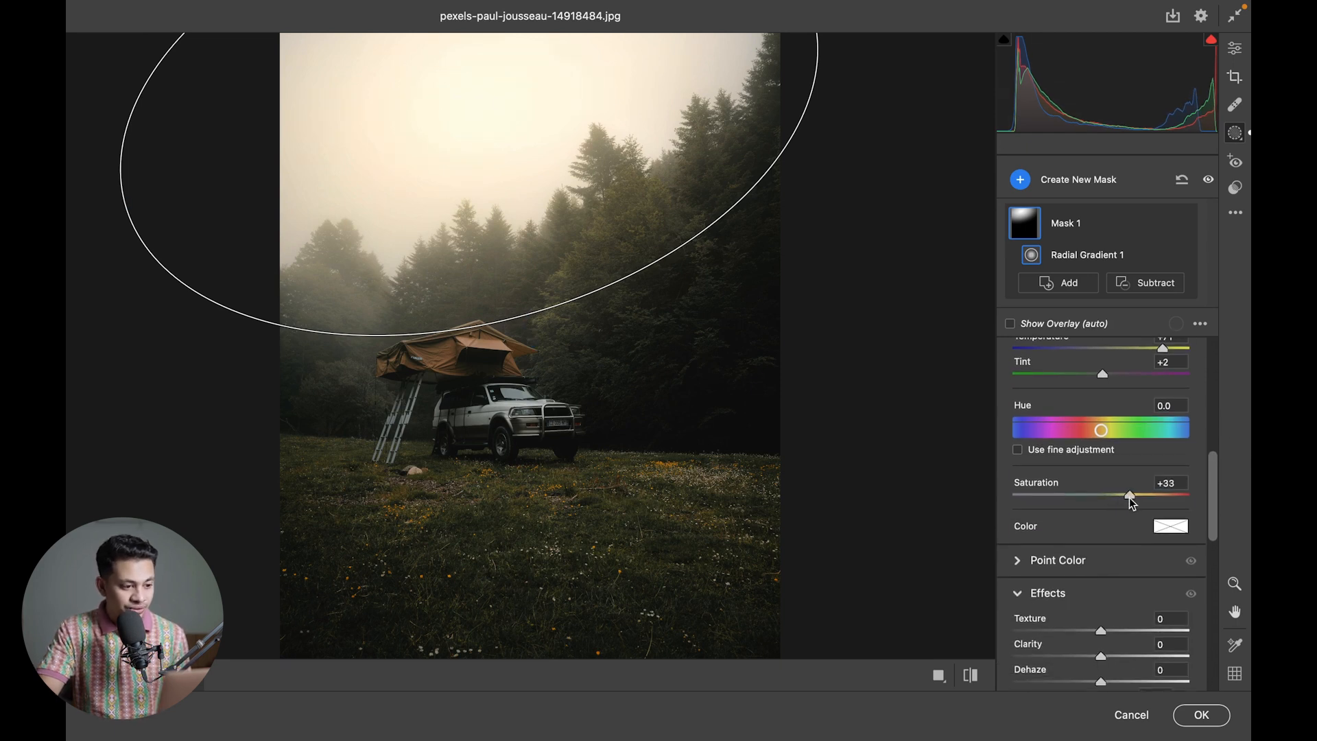
{"action": "left_click_drag", "start_coordinate": [1133, 503], "coordinate": [1130, 496]}
Soften the sky mask with Texture at -14 and Clarity at -10
{"action": "left_click_drag", "start_coordinate": [1214, 483], "coordinate": [1222, 526]}
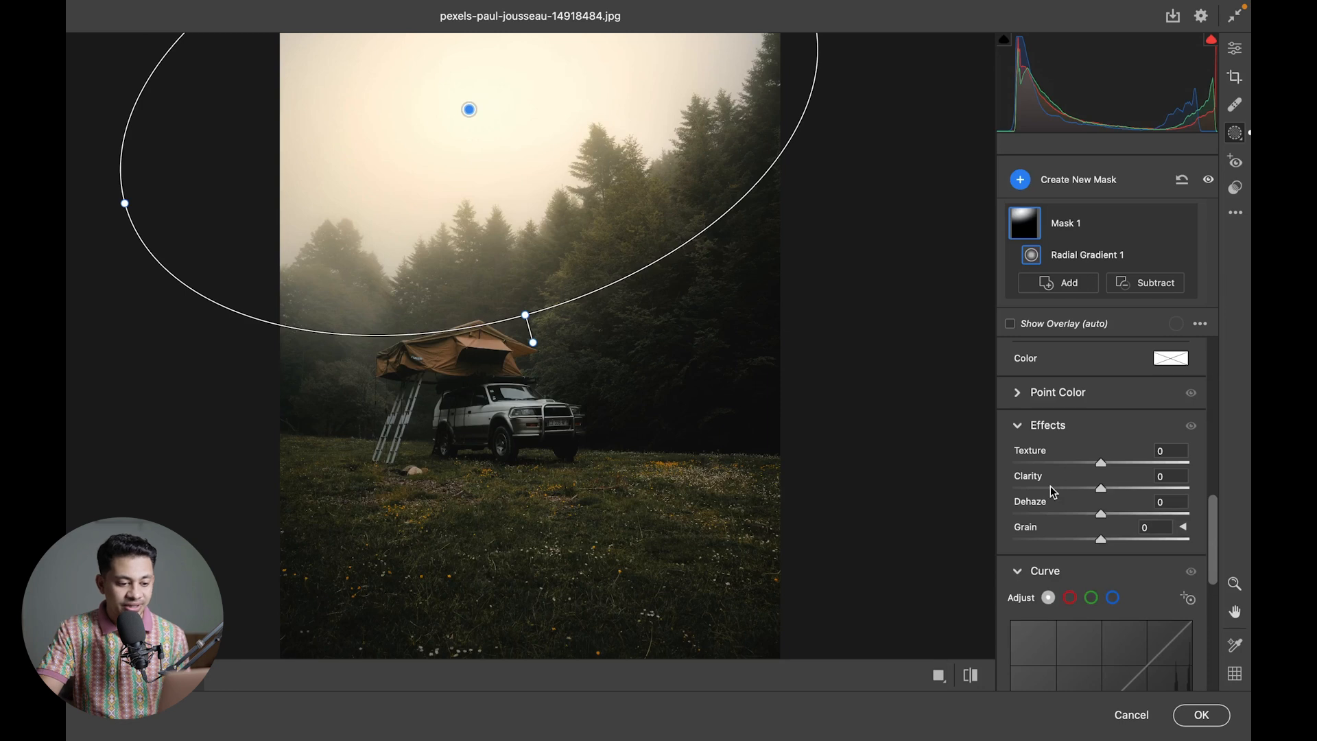
{"action": "left_click_drag", "start_coordinate": [1050, 486], "coordinate": [1090, 468]}
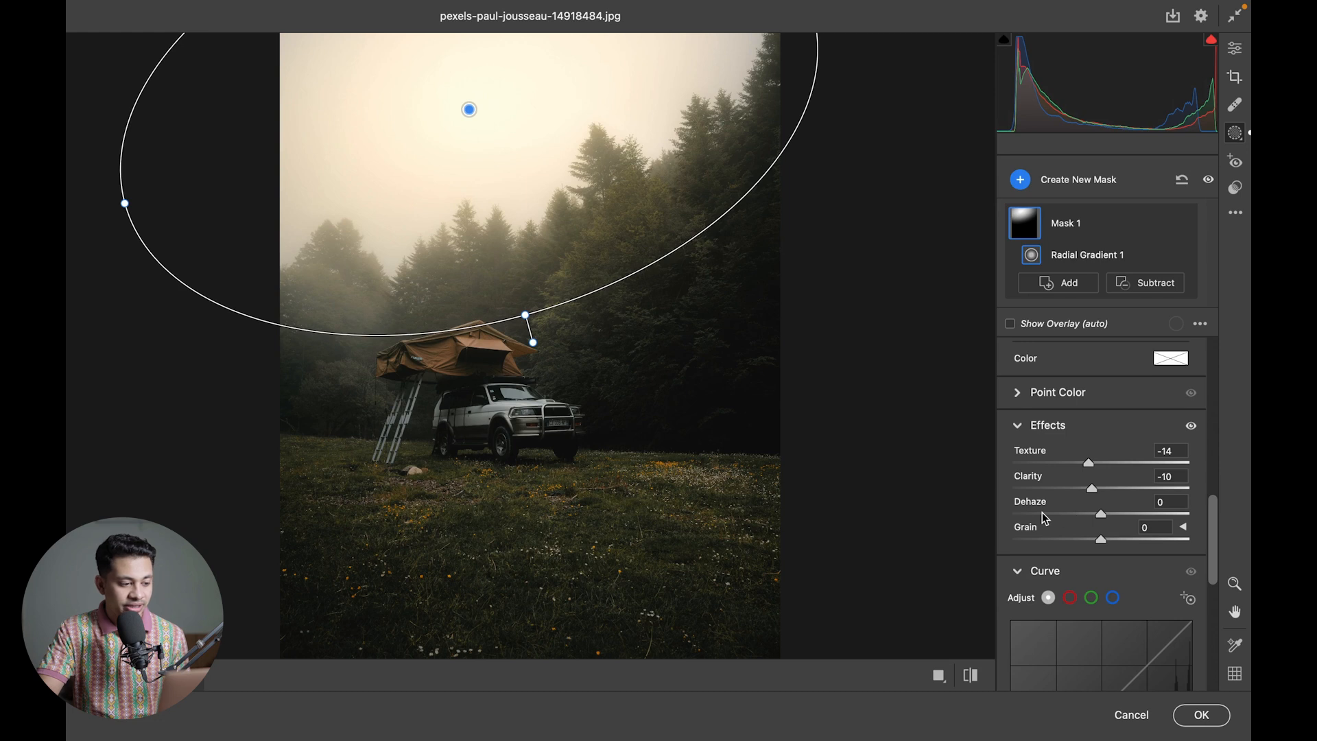
Set the sky mask's Dehaze to -40 and lift its tone curve's black point to an output of 66
{"action": "mouse_move", "coordinate": [1042, 513]}
{"action": "left_mouse_down"}
{"action": "mouse_move", "coordinate": [1113, 517]}
{"action": "mouse_move", "coordinate": [1066, 515]}
{"action": "left_mouse_up"}
{"action": "left_click", "coordinate": [1052, 513]}
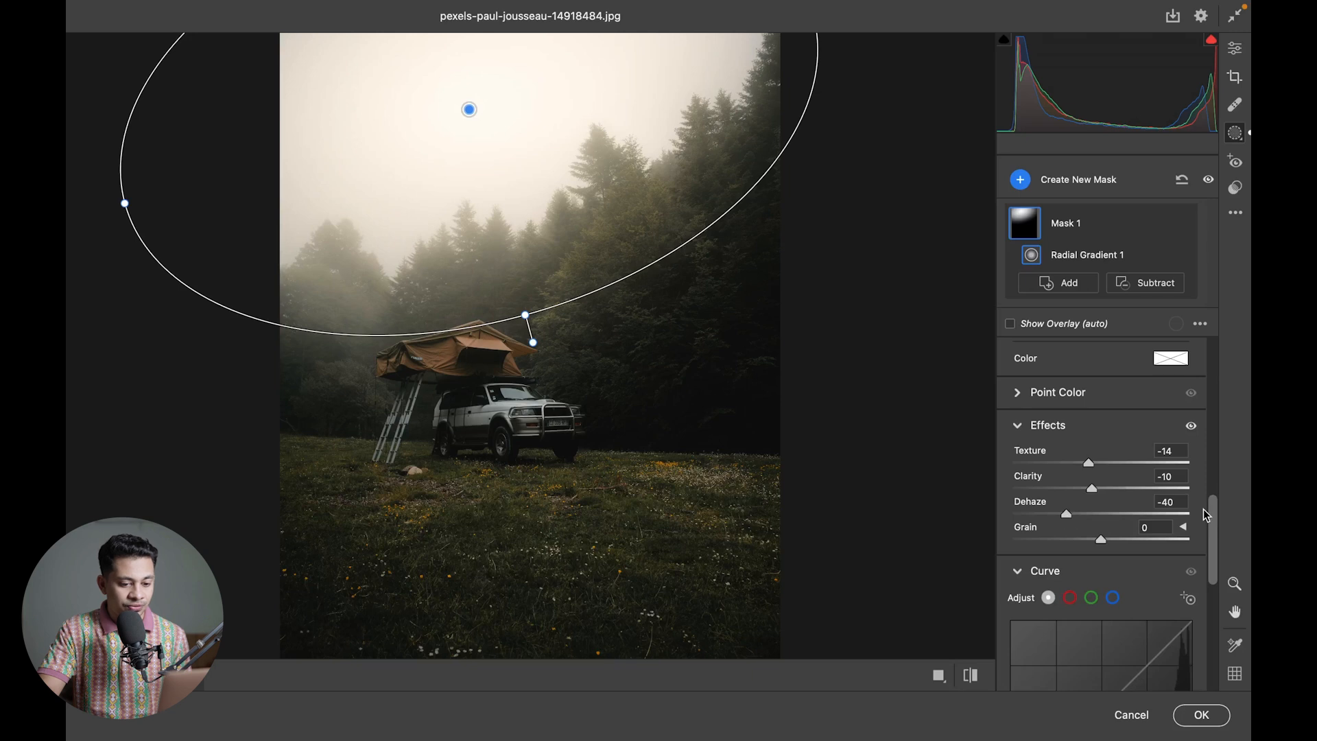
{"action": "left_click_drag", "start_coordinate": [1209, 505], "coordinate": [1210, 520]}
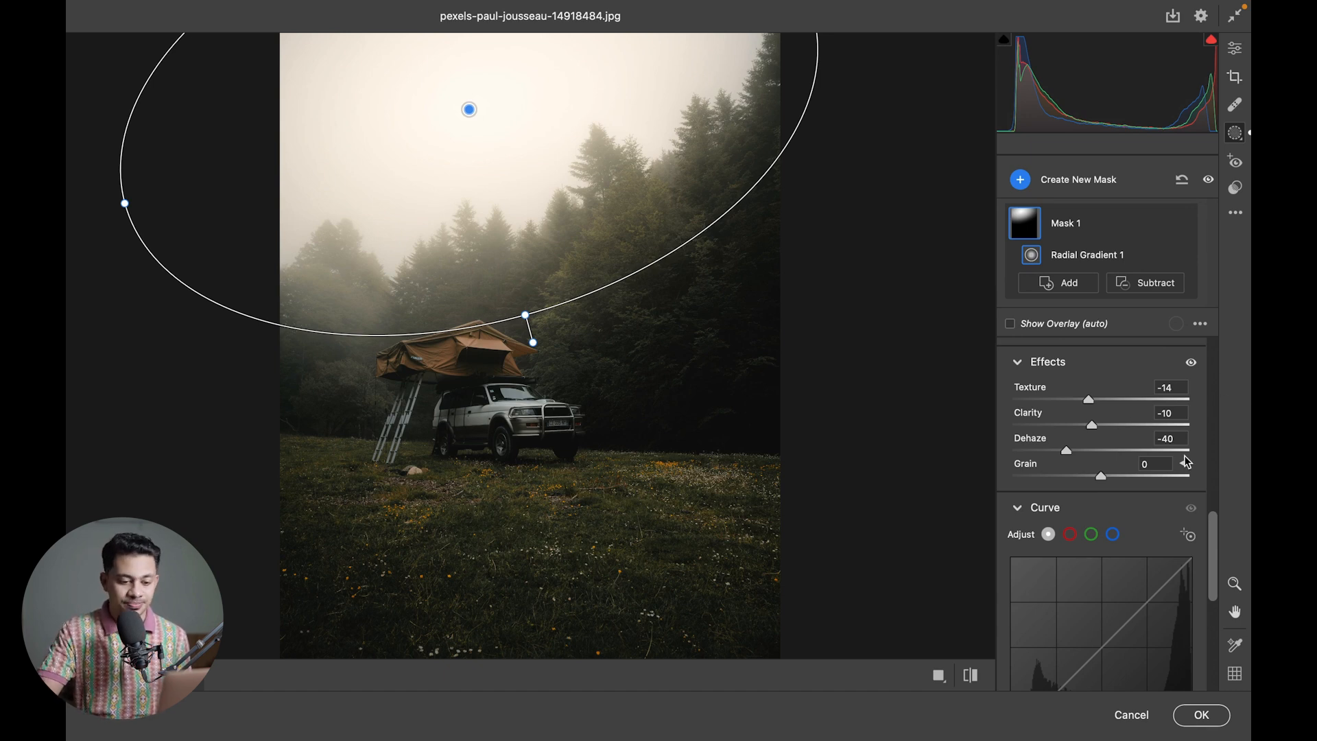
{"action": "left_click_drag", "start_coordinate": [1211, 520], "coordinate": [1220, 549]}
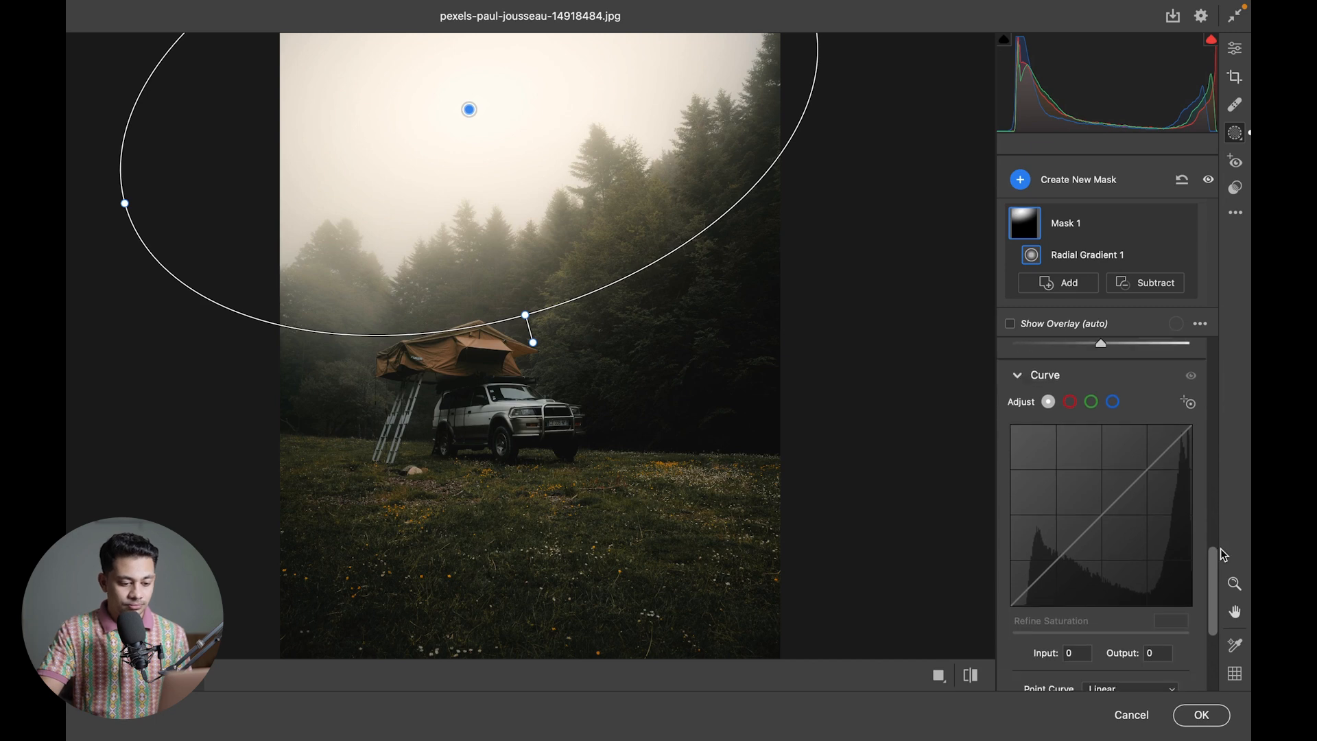
{"action": "left_click", "coordinate": [1010, 606]}
{"action": "left_click_drag", "start_coordinate": [1010, 606], "coordinate": [1010, 558]}
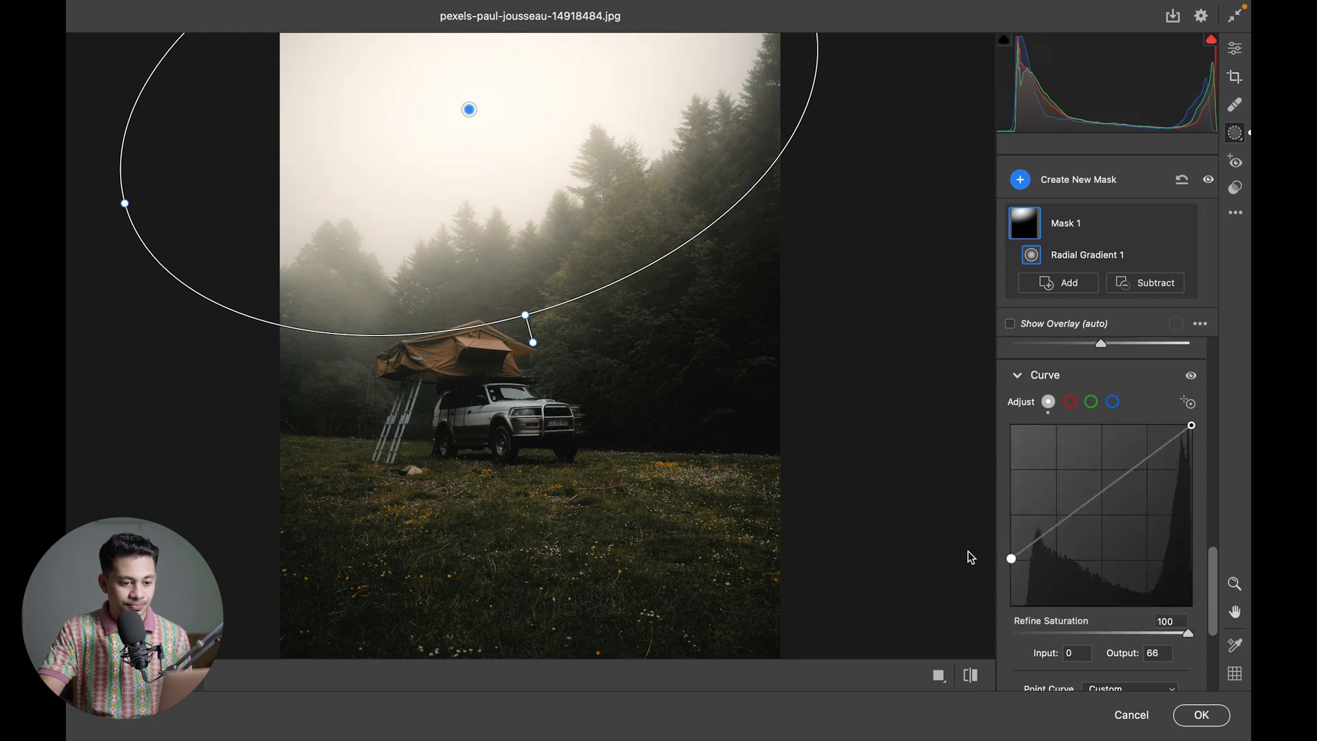
Compare the photo with the sky mask's adjustments hidden and shown, leaving them visible
{"action": "left_click", "coordinate": [1208, 181]}
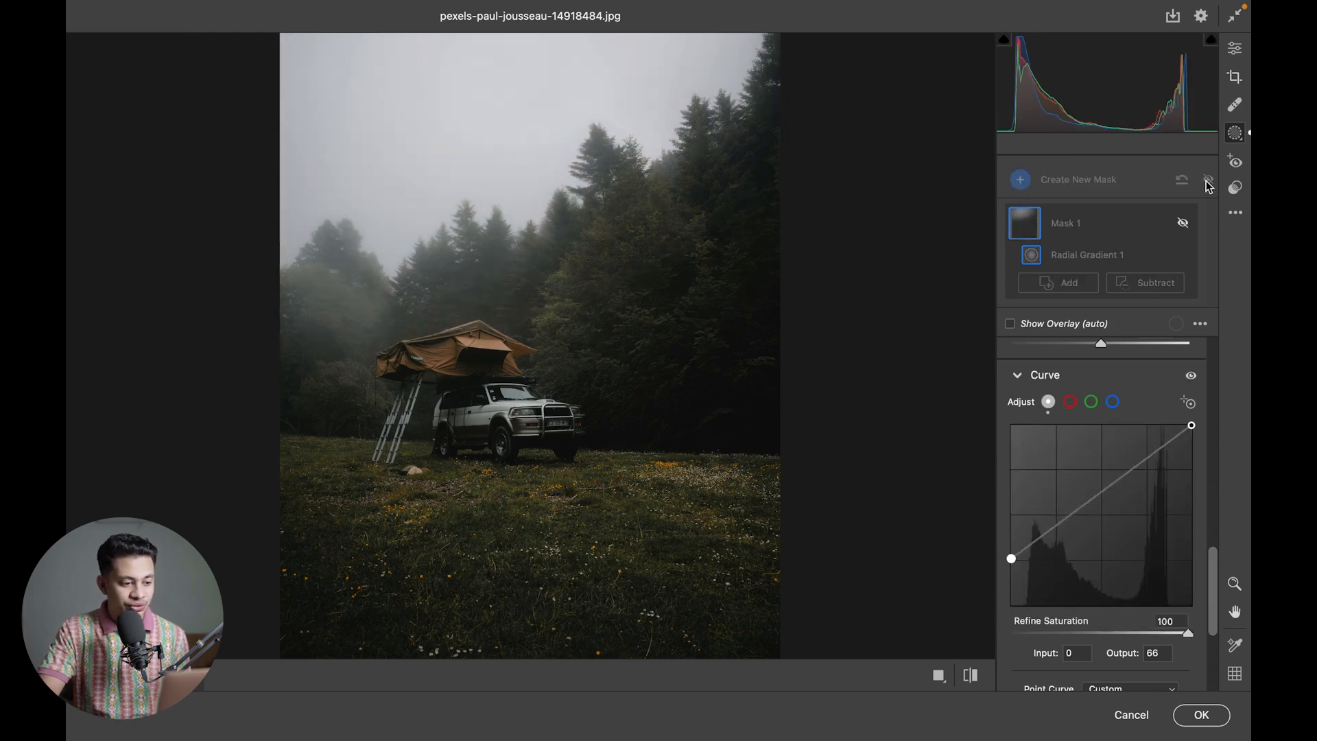
{"action": "left_click", "coordinate": [1208, 181]}
{"action": "left_click", "coordinate": [1207, 181]}
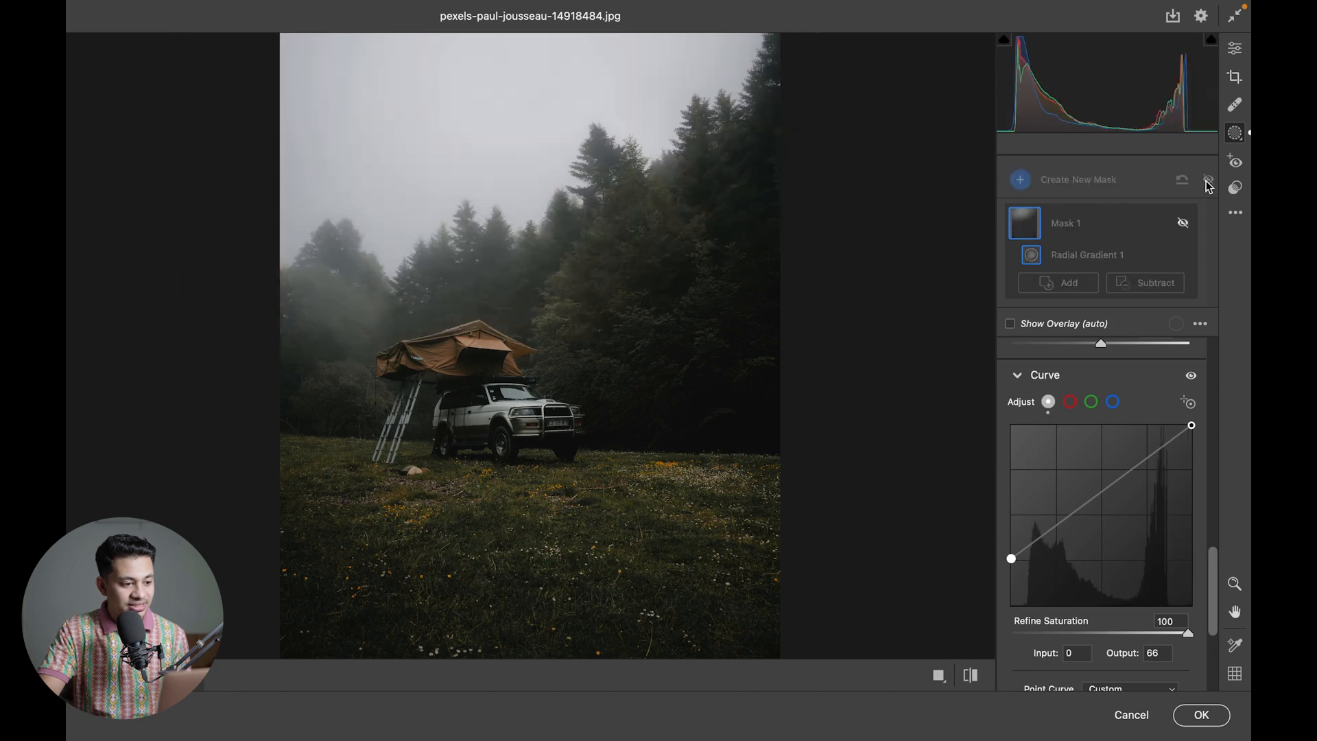
{"action": "left_click", "coordinate": [1208, 181]}
{"action": "left_click", "coordinate": [1208, 181]}
{"action": "left_click", "coordinate": [1208, 181]}
{"action": "left_click", "coordinate": [1208, 181]}
{"action": "left_click", "coordinate": [1208, 181]}
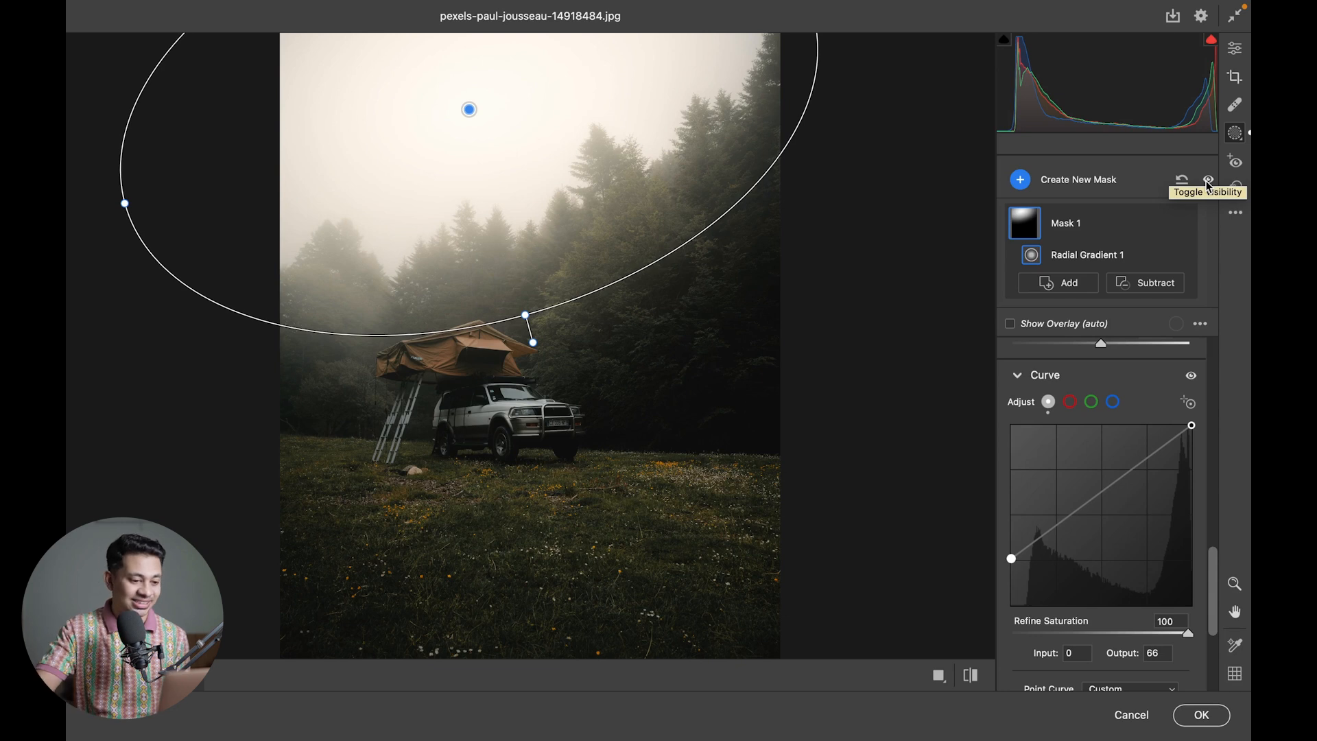
{"action": "left_click", "coordinate": [1207, 181]}
{"action": "left_click", "coordinate": [1207, 181]}
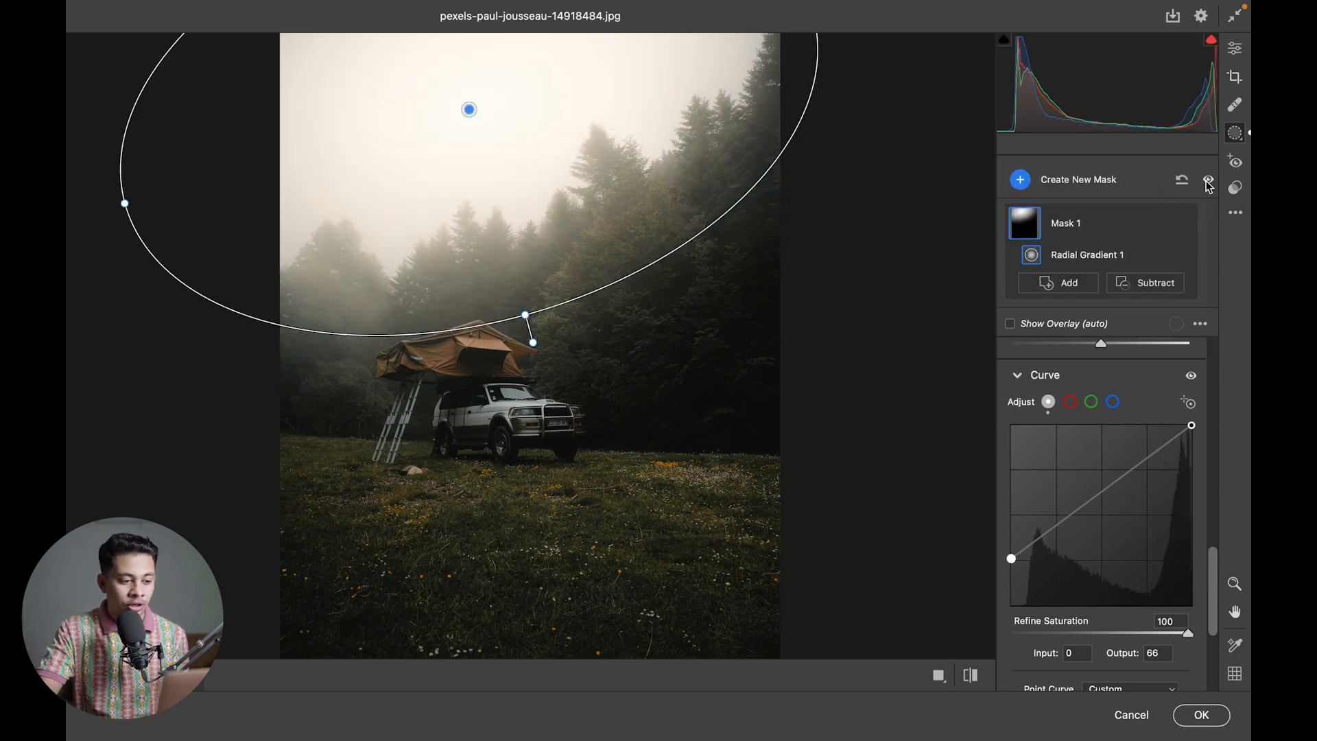
{"action": "left_click", "coordinate": [1208, 181]}
{"action": "left_click", "coordinate": [1207, 181]}
{"action": "left_click", "coordinate": [1207, 181]}
{"action": "left_click", "coordinate": [1208, 181]}
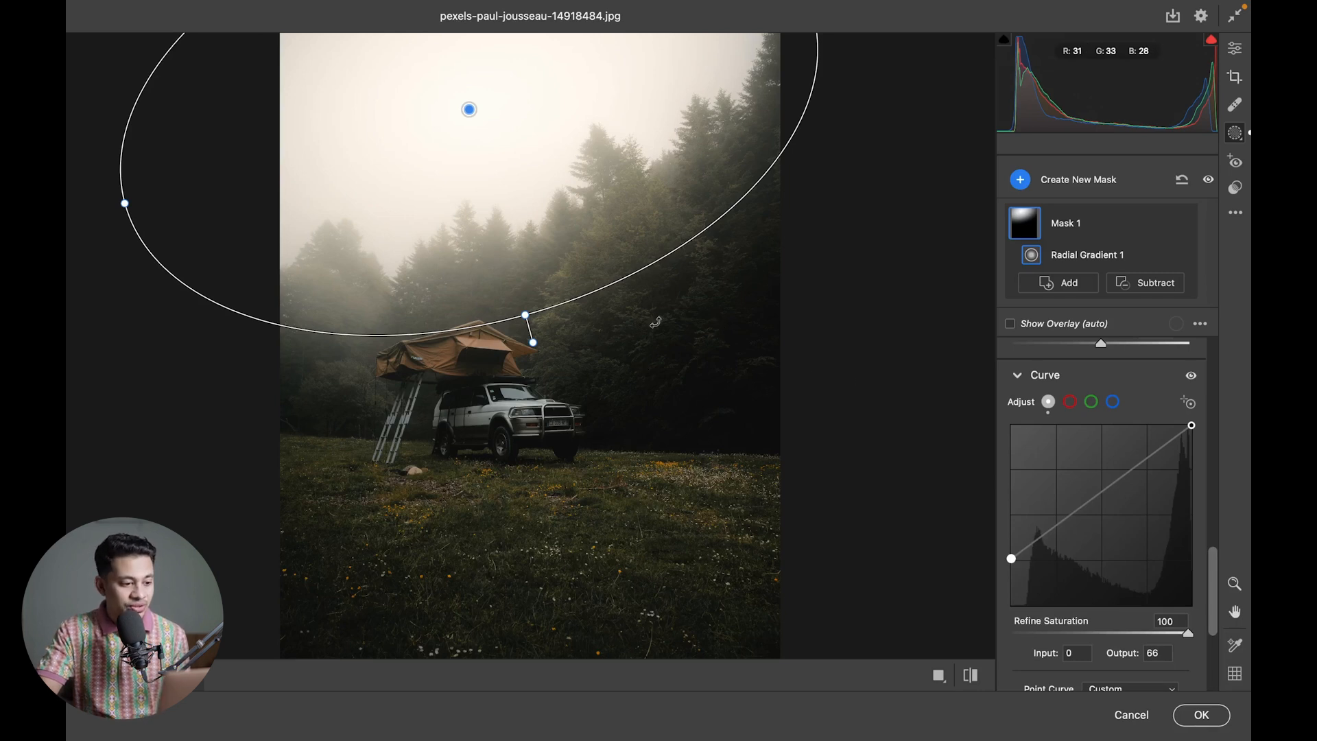
{"action": "left_click", "coordinate": [1208, 180]}
{"action": "left_click", "coordinate": [1208, 179]}
{"action": "left_click", "coordinate": [1208, 180]}
{"action": "left_click", "coordinate": [1208, 179]}
Create a linear gradient mask covering the grassy foreground and fading out upward at the SUV
{"action": "left_click_drag", "start_coordinate": [1208, 573], "coordinate": [1219, 395]}
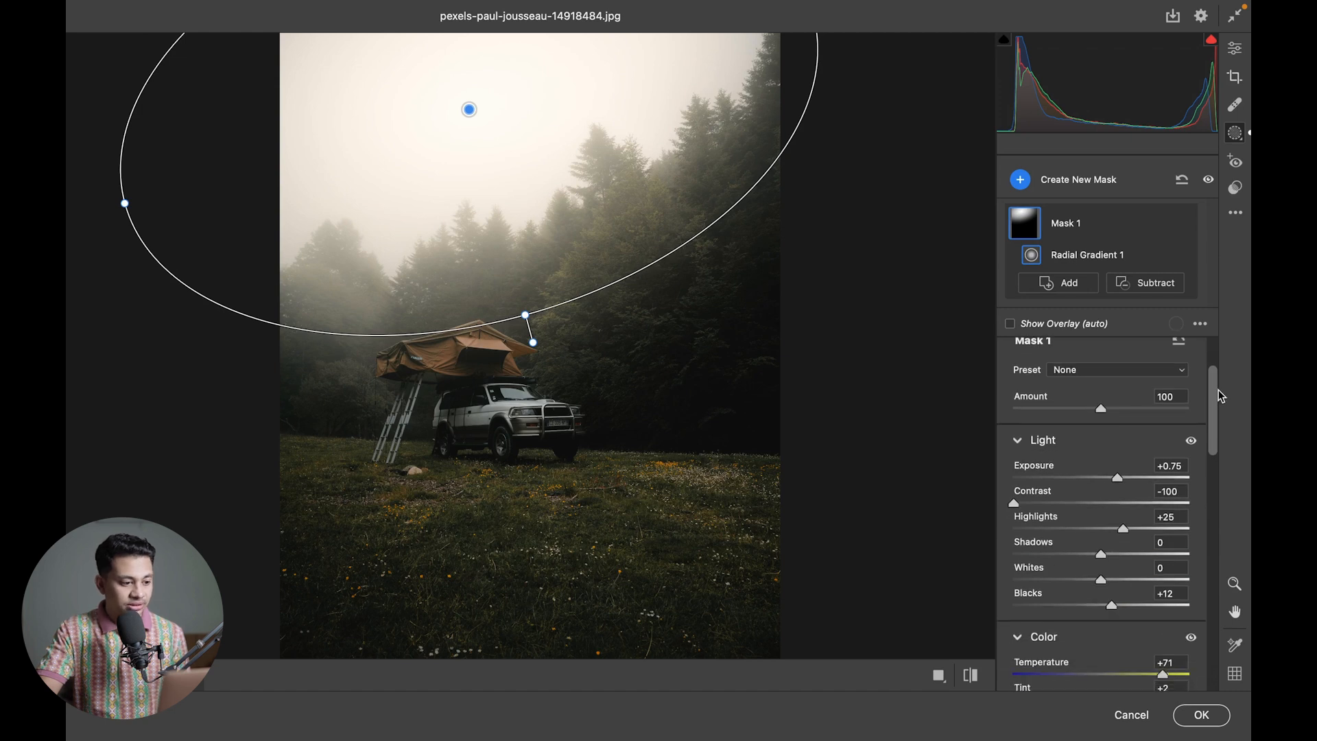
{"action": "left_click_drag", "start_coordinate": [1218, 389], "coordinate": [1218, 348]}
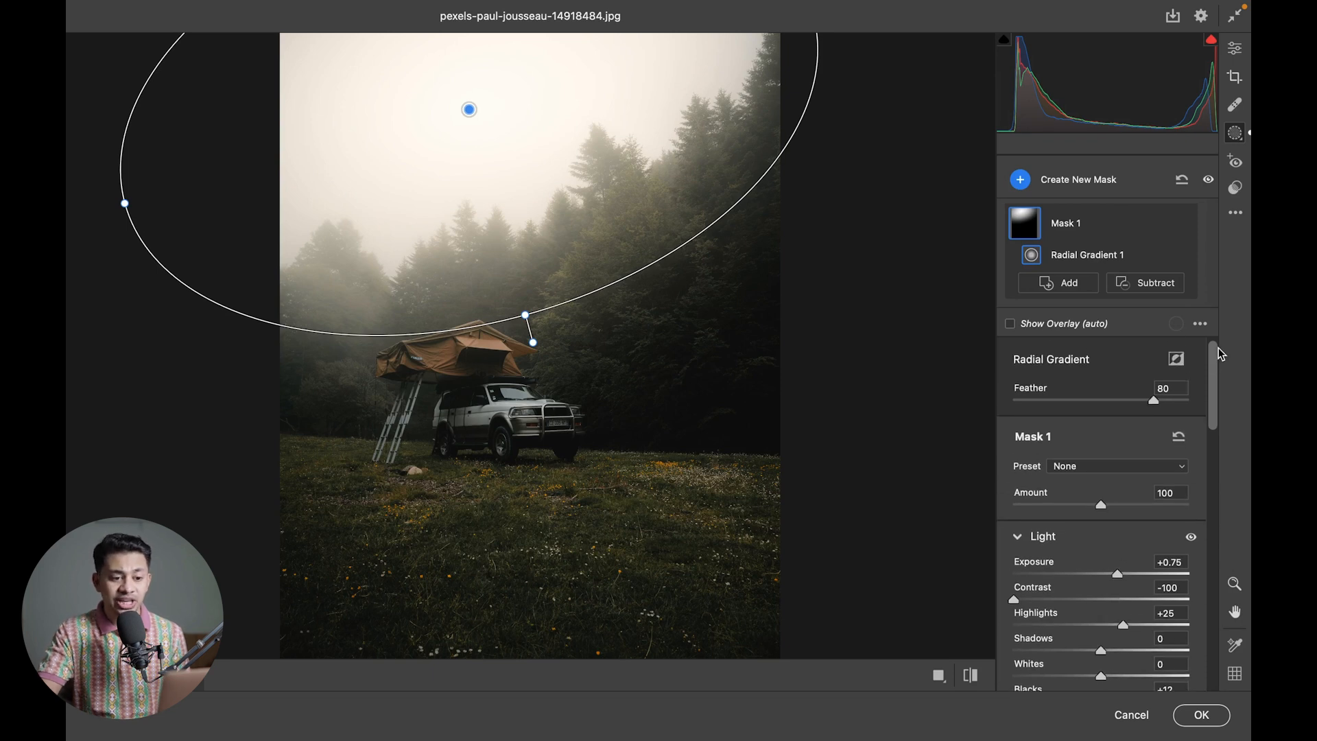
{"action": "mouse_move", "coordinate": [1023, 230]}
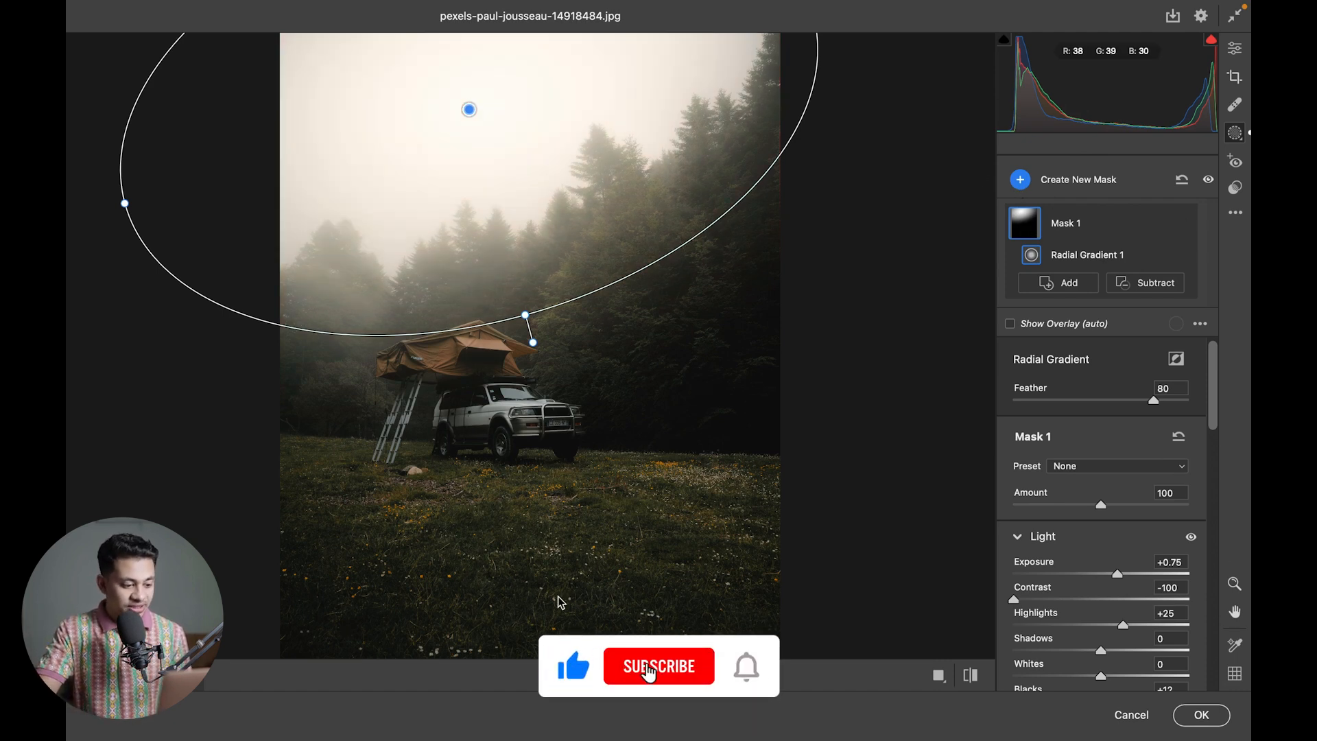
{"action": "left_click", "coordinate": [1033, 185]}
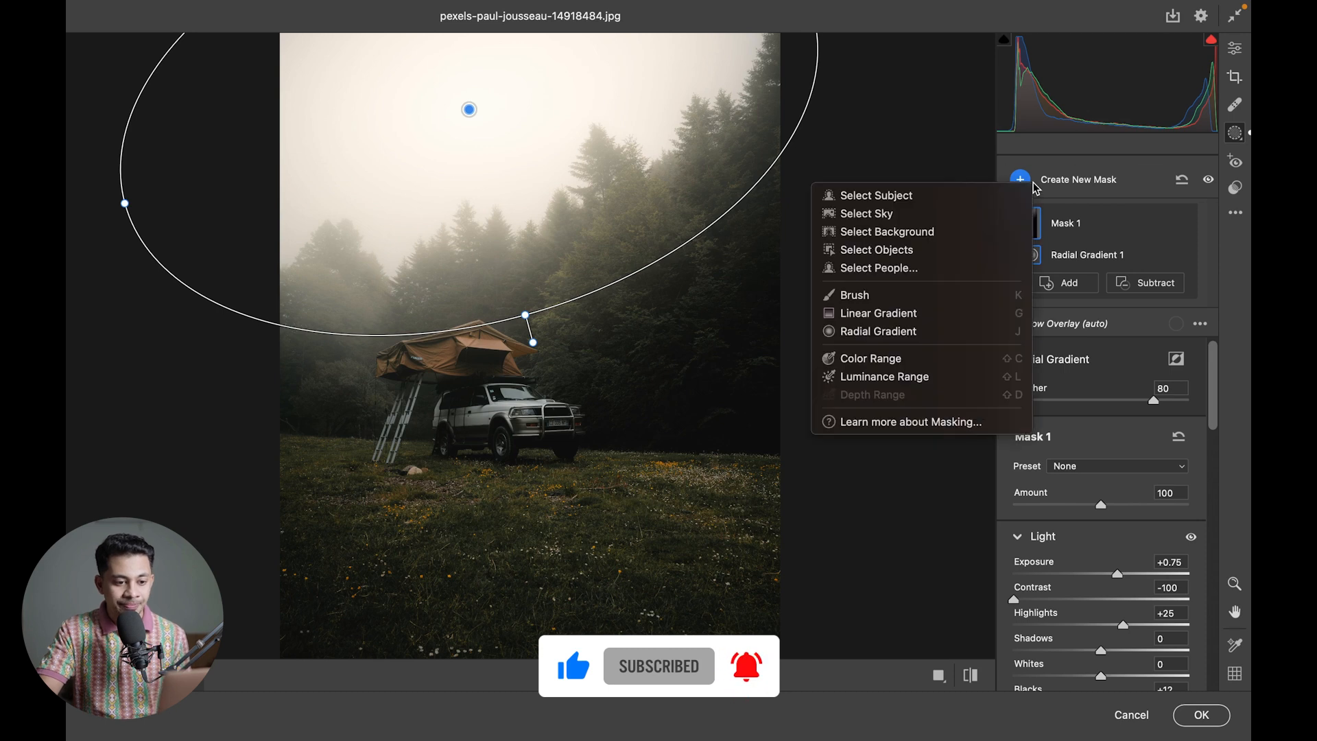
{"action": "left_click", "coordinate": [941, 315]}
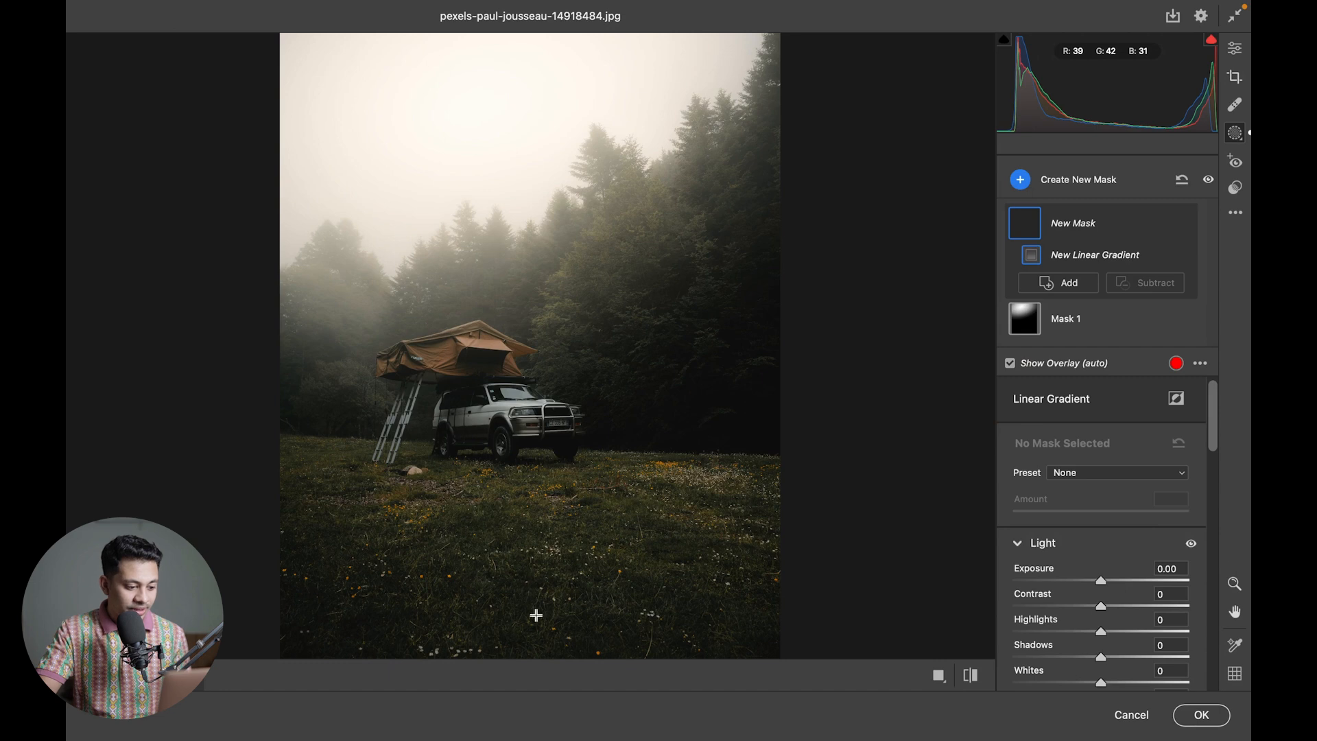
{"action": "left_click_drag", "start_coordinate": [533, 553], "coordinate": [532, 403]}
{"action": "left_click_drag", "start_coordinate": [532, 476], "coordinate": [529, 493]}
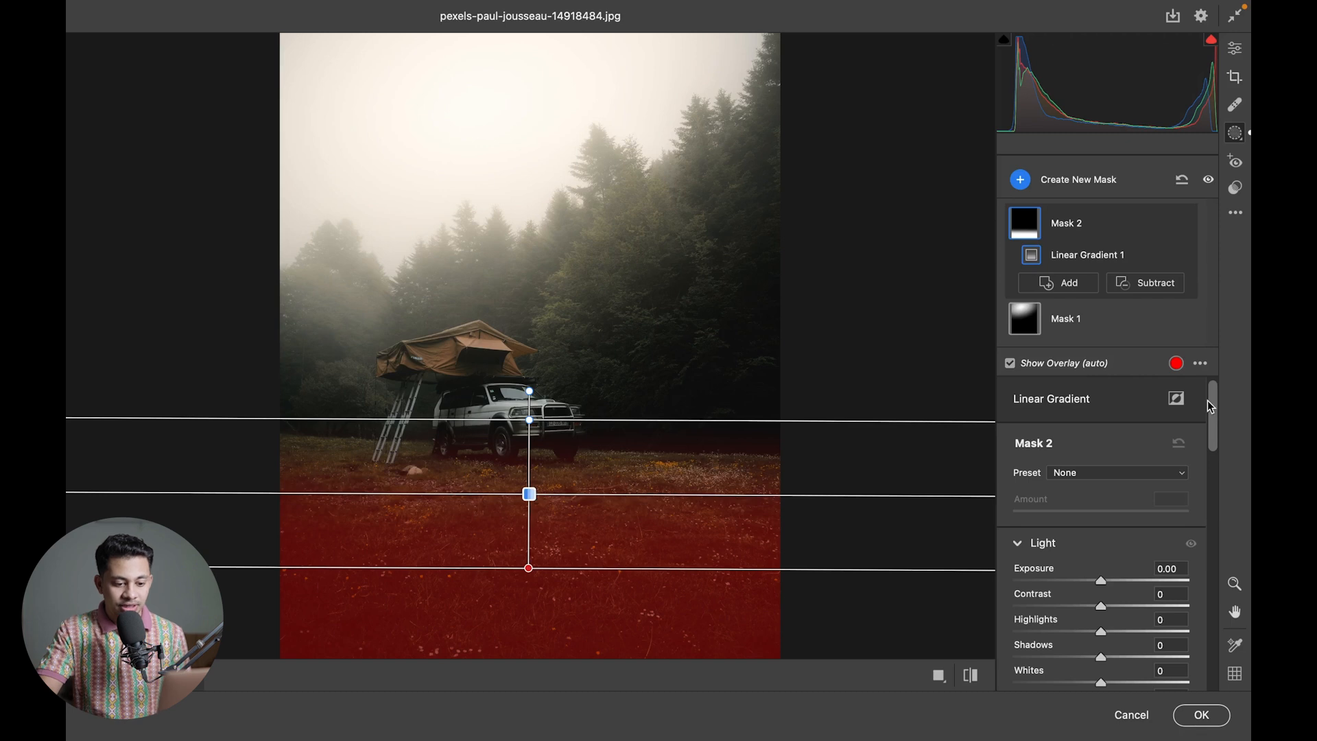
Set the foreground mask's Exposure to -0.65, Contrast to -4, Highlights to -55 and Saturation to +8, and shift its gradient slightly upward
{"action": "left_click_drag", "start_coordinate": [1208, 402], "coordinate": [1213, 444]}
{"action": "left_click_drag", "start_coordinate": [1081, 440], "coordinate": [1087, 438]}
{"action": "mouse_move", "coordinate": [1100, 487]}
{"action": "left_mouse_down"}
{"action": "mouse_move", "coordinate": [1052, 487]}
{"action": "mouse_move", "coordinate": [1104, 462]}
{"action": "mouse_move", "coordinate": [1064, 462]}
{"action": "mouse_move", "coordinate": [1095, 469]}
{"action": "left_mouse_up"}
{"action": "left_click_drag", "start_coordinate": [1213, 427], "coordinate": [1214, 491]}
{"action": "left_click_drag", "start_coordinate": [1117, 546], "coordinate": [1108, 543]}
{"action": "left_click_drag", "start_coordinate": [1207, 488], "coordinate": [1215, 491]}
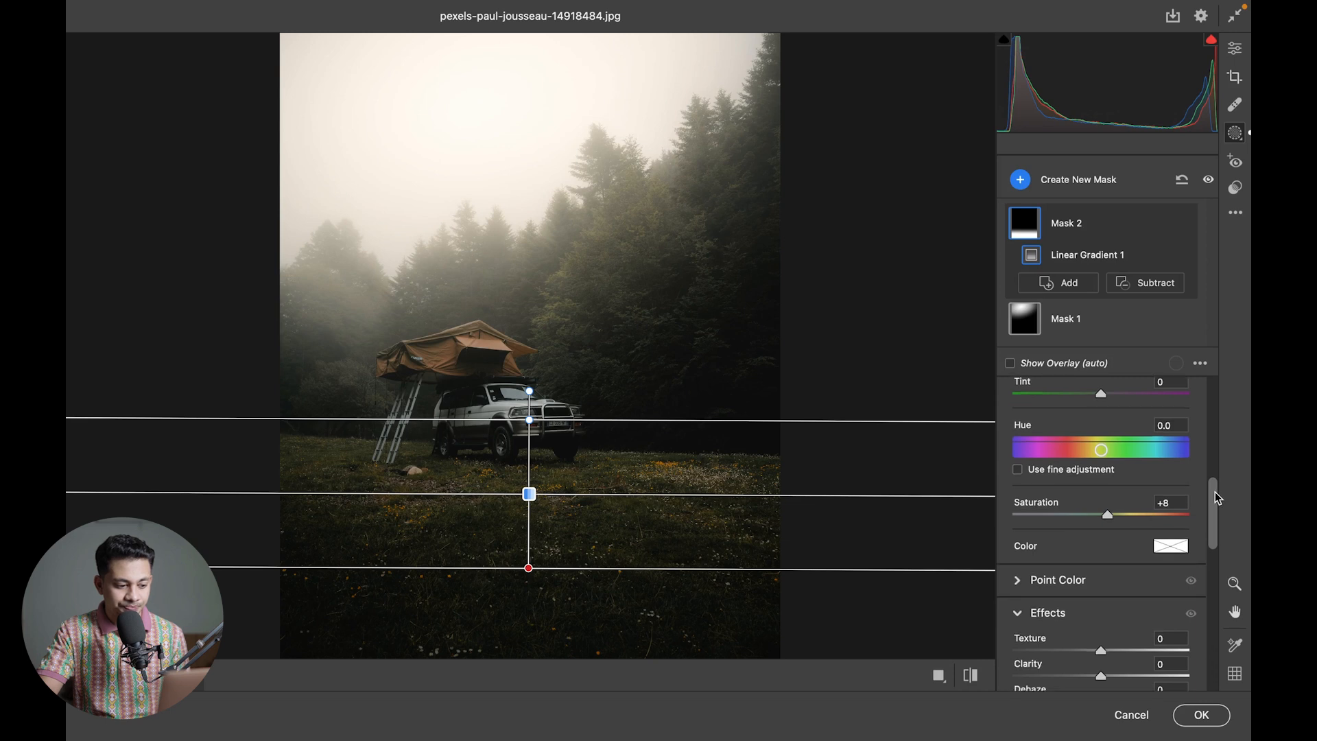
{"action": "left_click_drag", "start_coordinate": [528, 494], "coordinate": [528, 482]}
{"action": "left_click_drag", "start_coordinate": [1219, 490], "coordinate": [1220, 424]}
Compare the photo with the sky mask and the foreground mask each hidden and shown, leaving both visible
{"action": "mouse_move", "coordinate": [1094, 302]}
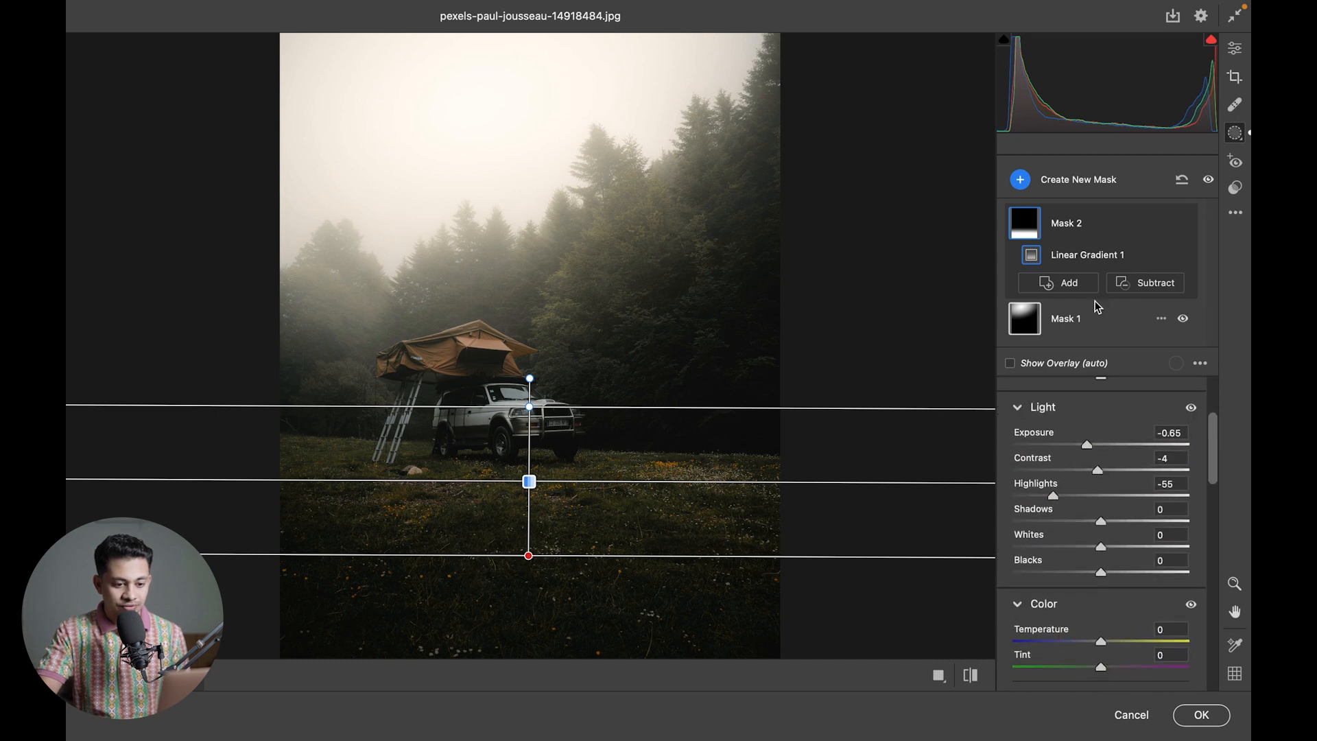
{"action": "left_click", "coordinate": [1183, 319]}
{"action": "left_click", "coordinate": [1183, 319]}
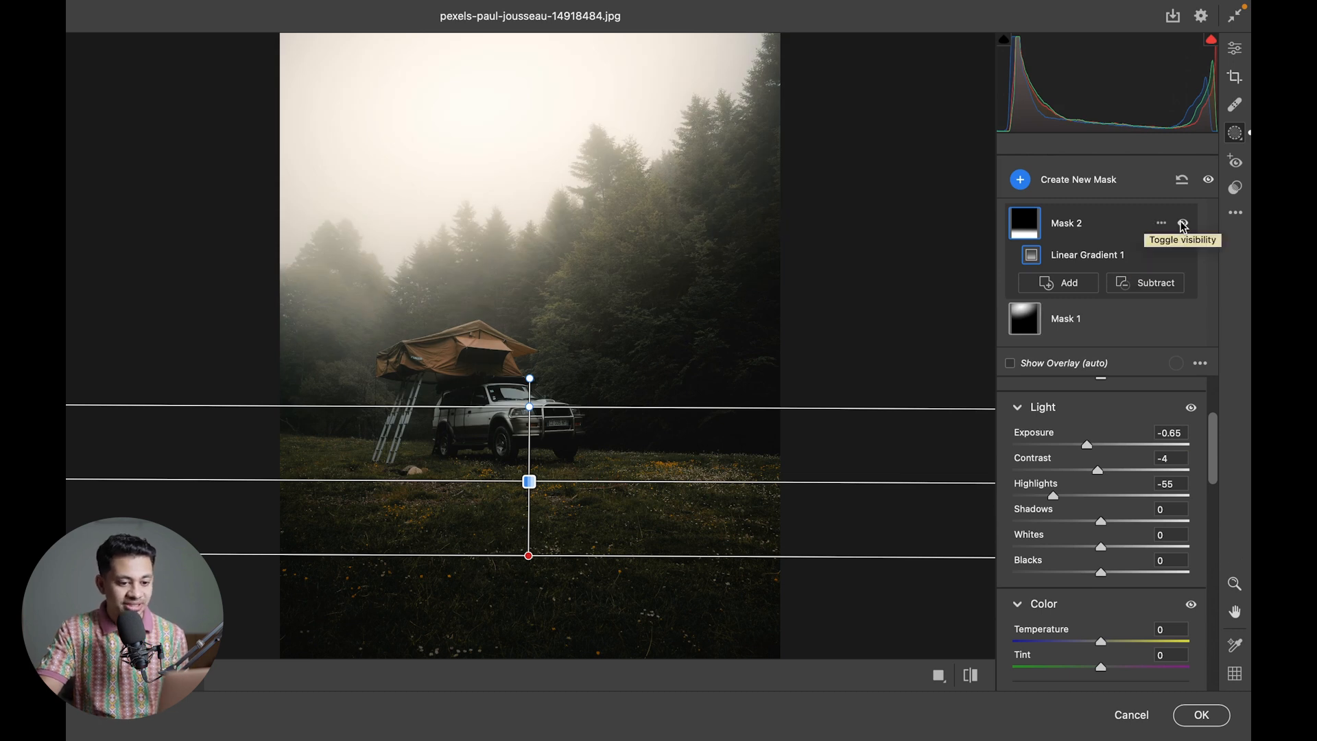
{"action": "left_click", "coordinate": [1183, 225]}
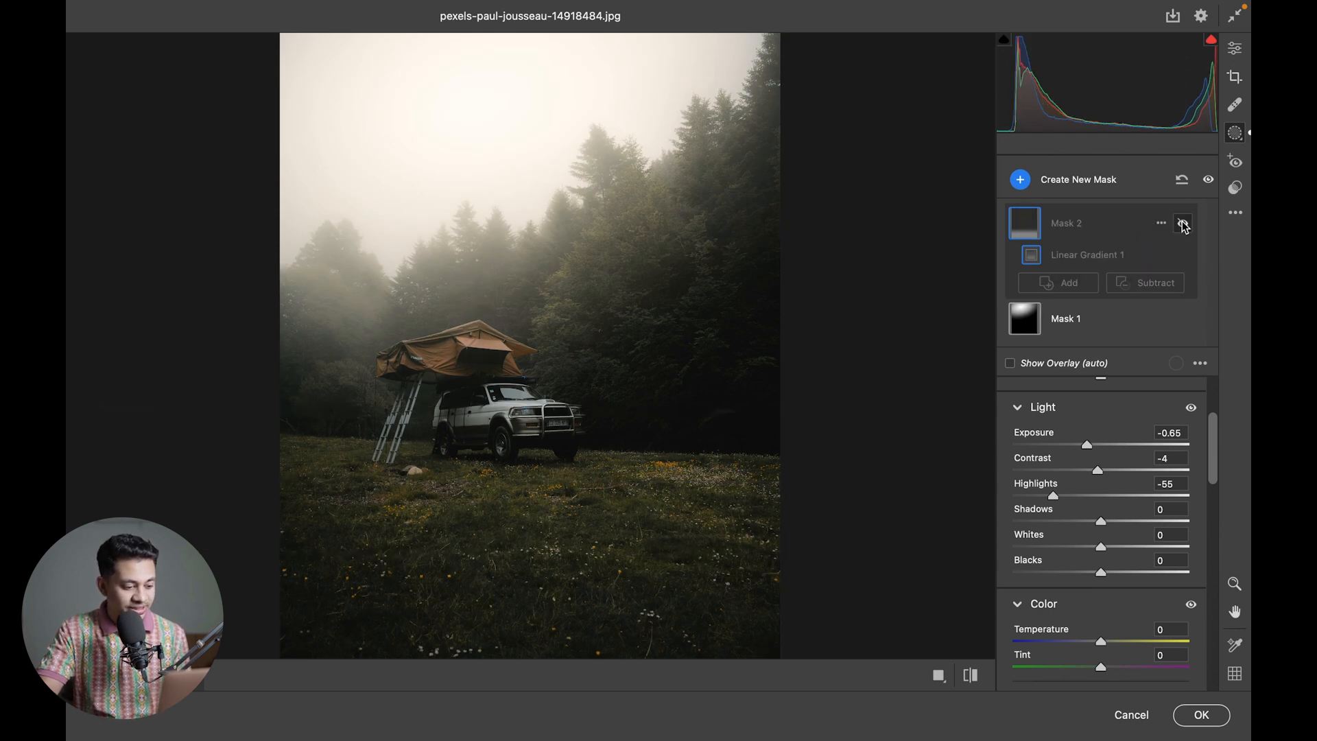
{"action": "left_click", "coordinate": [1182, 223]}
{"action": "left_click", "coordinate": [1182, 223]}
{"action": "left_click", "coordinate": [1182, 223]}
{"action": "left_click", "coordinate": [1183, 224]}
{"action": "left_click", "coordinate": [1183, 223]}
{"action": "left_click", "coordinate": [1182, 223]}
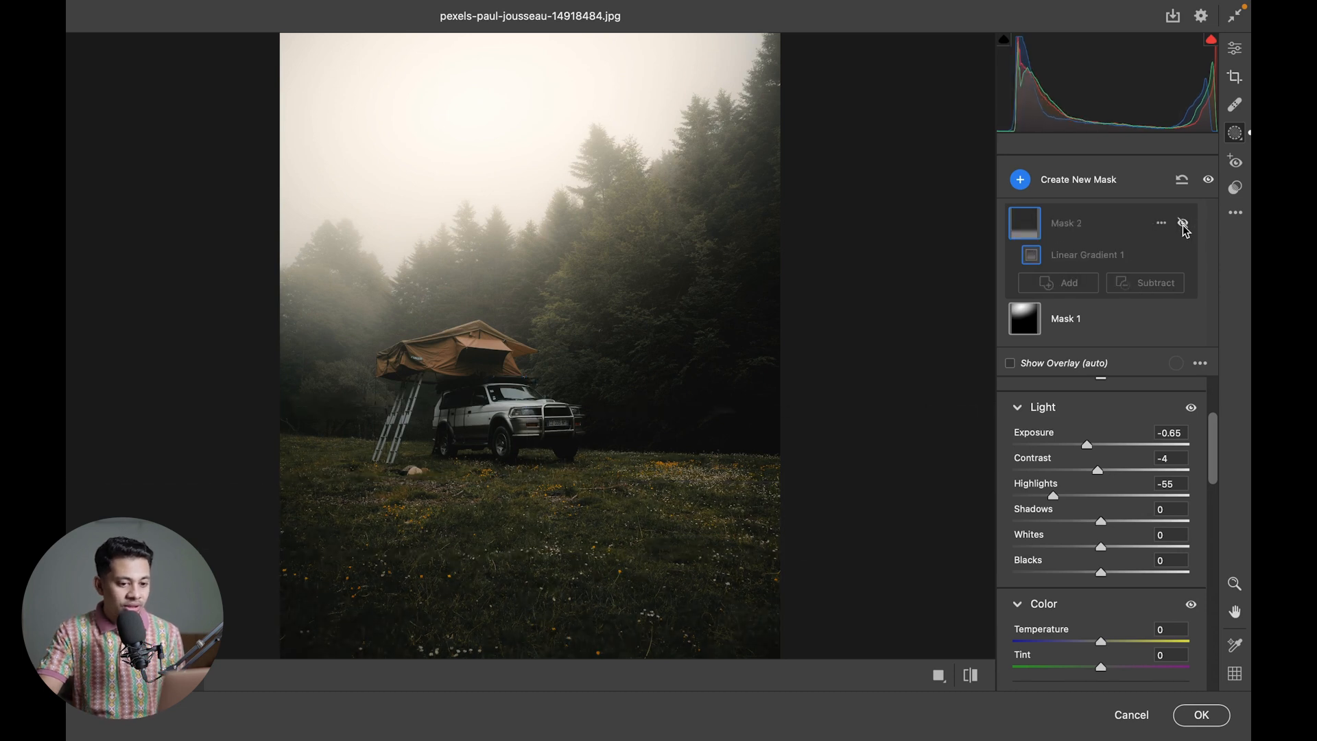
{"action": "left_click", "coordinate": [1183, 225]}
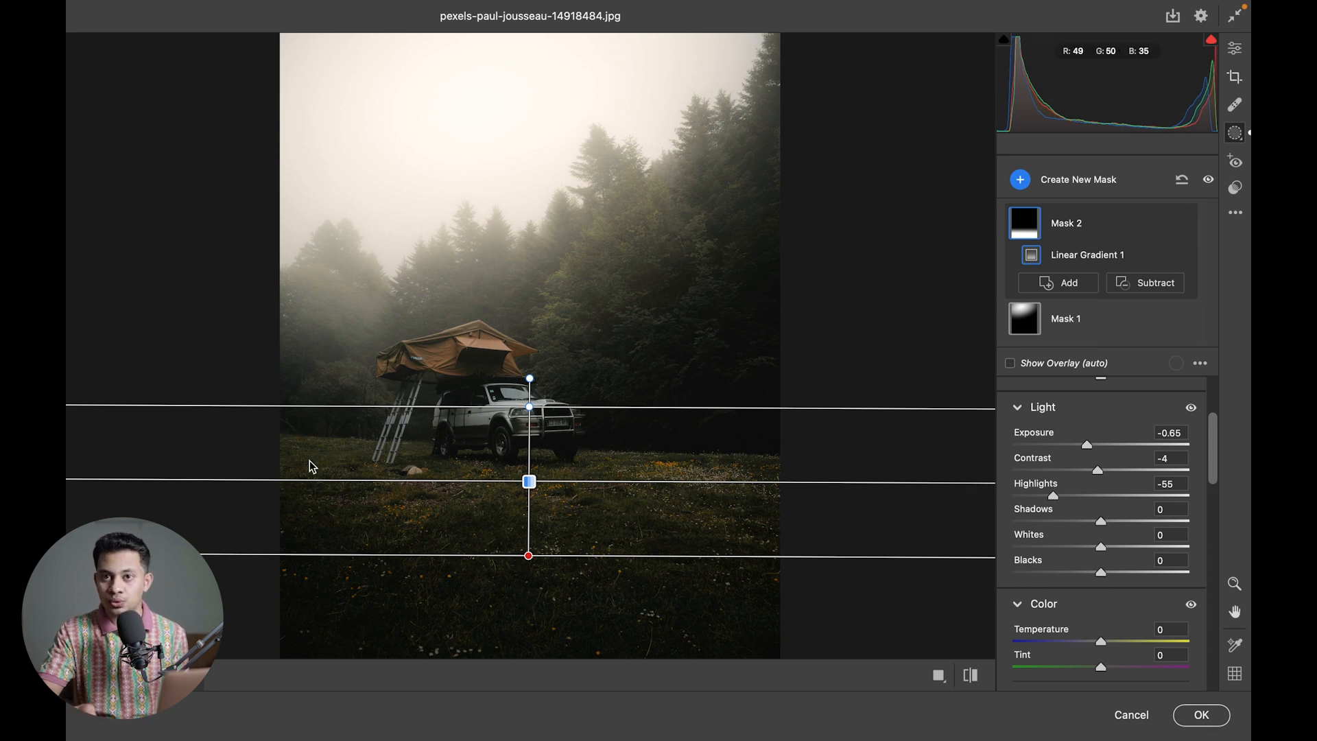
Create a large radial gradient mask over the dark trees beside the SUV, extending past the photo's right edge
{"action": "left_click", "coordinate": [1022, 177]}
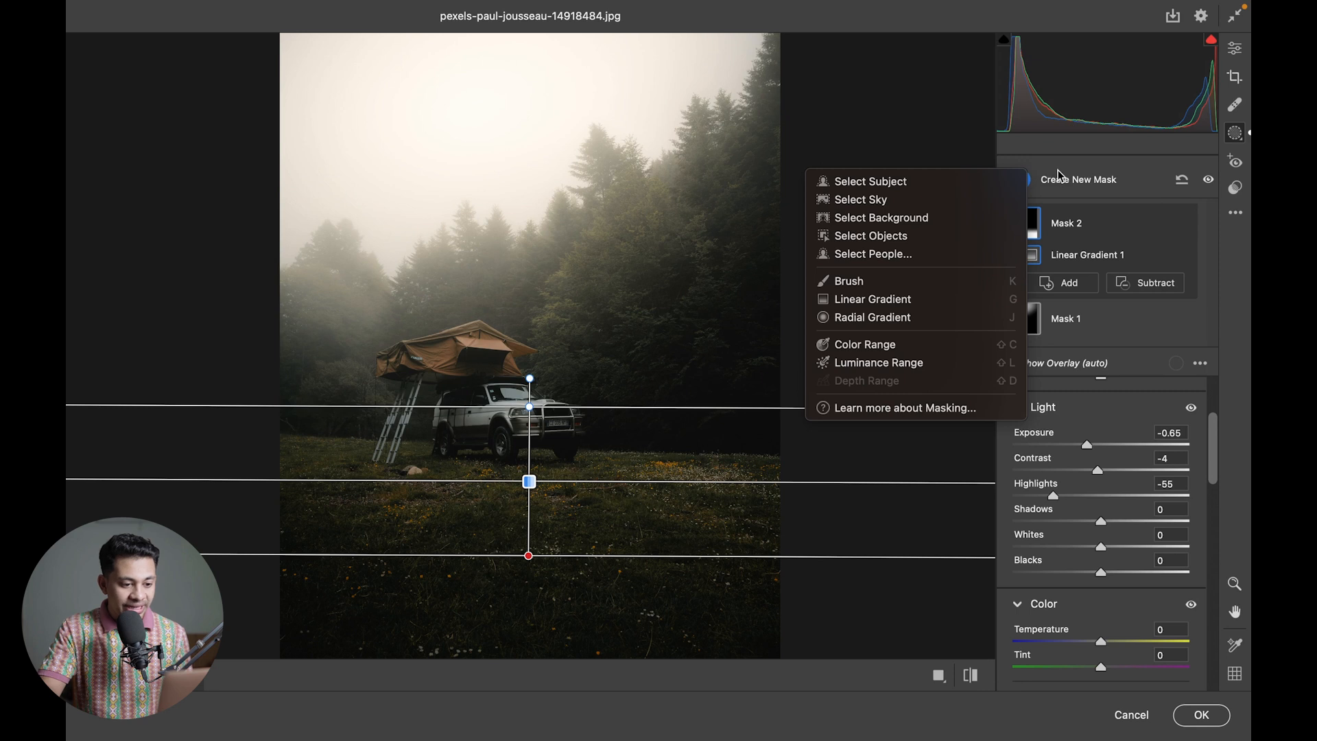
{"action": "left_click", "coordinate": [1058, 175]}
{"action": "left_click", "coordinate": [1020, 179]}
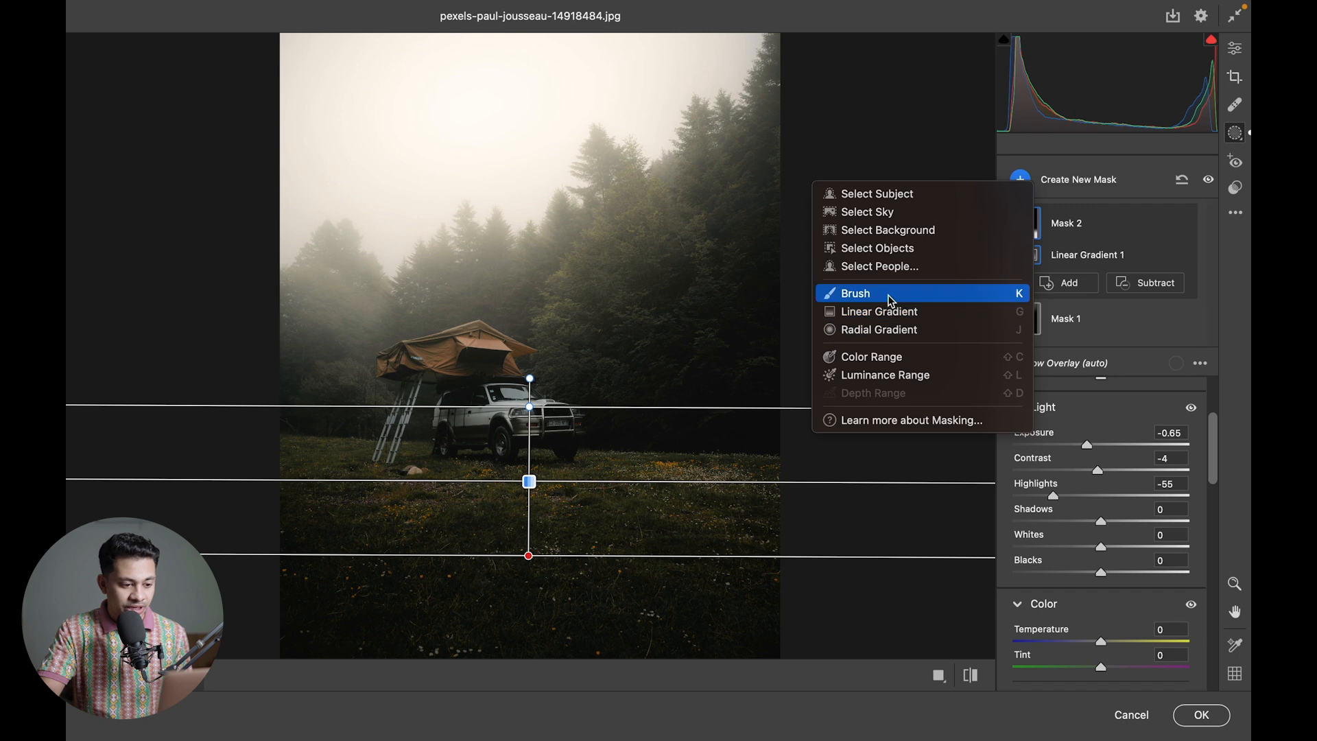
{"action": "left_click", "coordinate": [727, 346]}
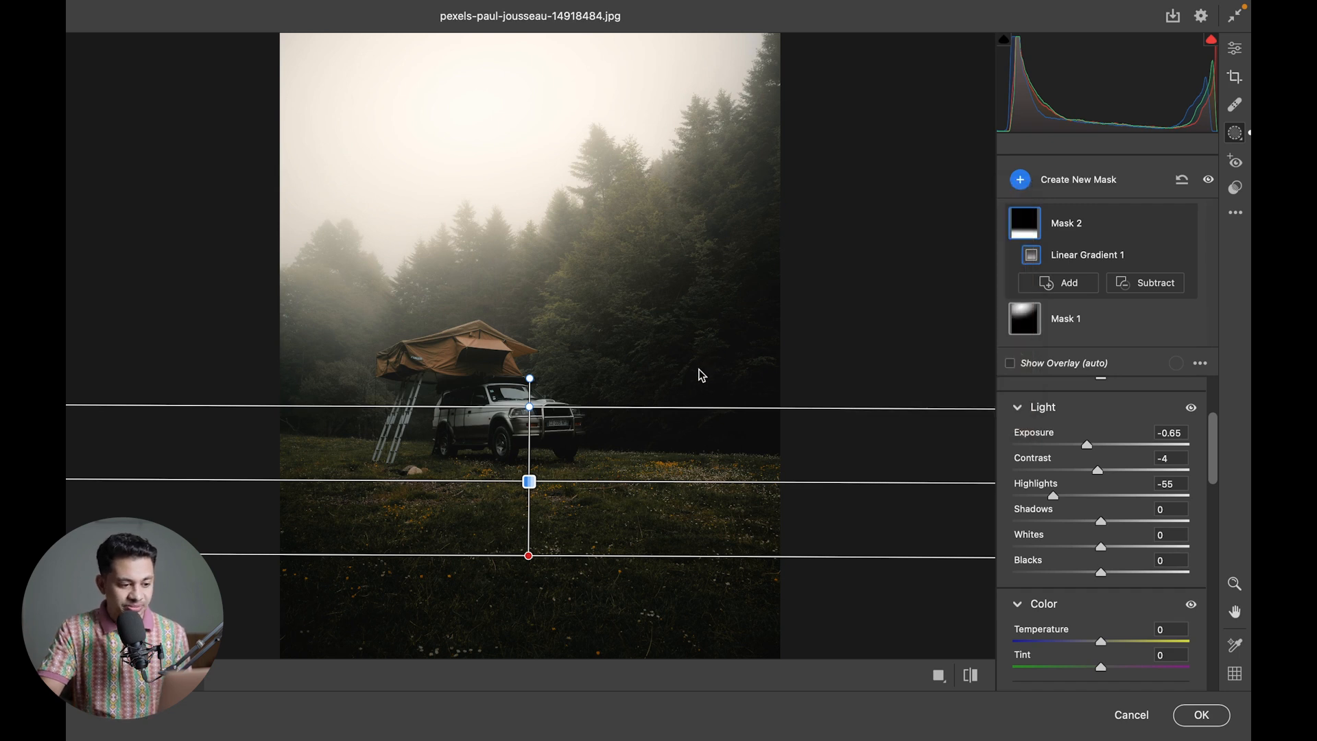
{"action": "left_click_drag", "start_coordinate": [703, 370], "coordinate": [850, 536]}
{"action": "left_click_drag", "start_coordinate": [713, 331], "coordinate": [792, 322]}
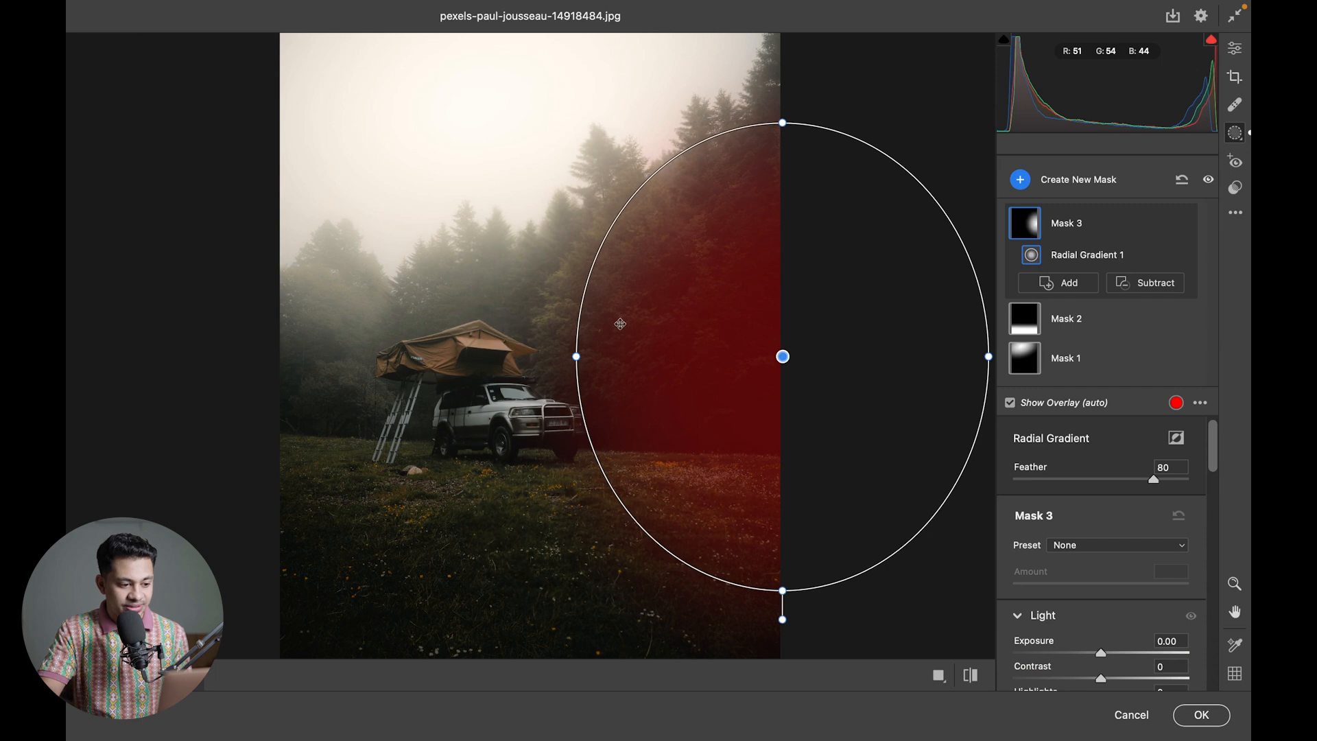
{"action": "left_click_drag", "start_coordinate": [577, 354], "coordinate": [532, 355]}
{"action": "left_click_drag", "start_coordinate": [679, 321], "coordinate": [676, 315]}
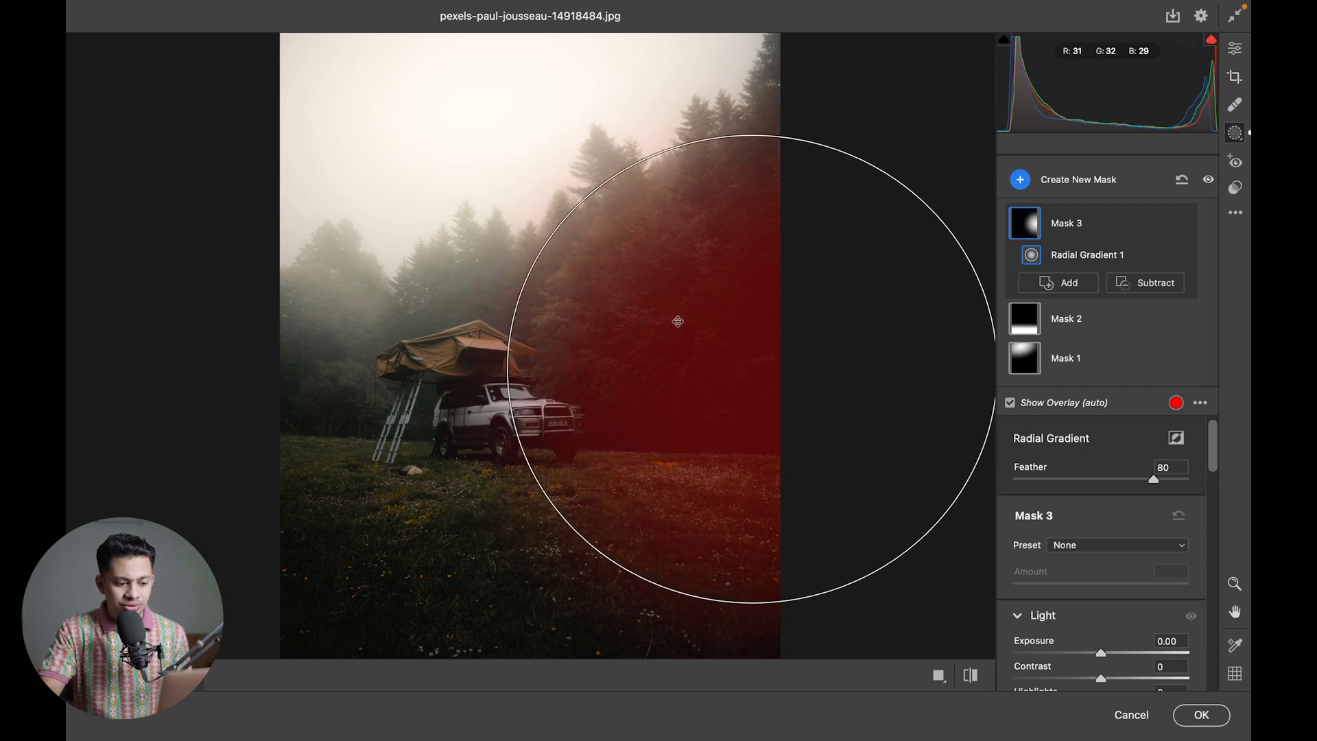
{"action": "left_click_drag", "start_coordinate": [752, 609], "coordinate": [754, 581]}
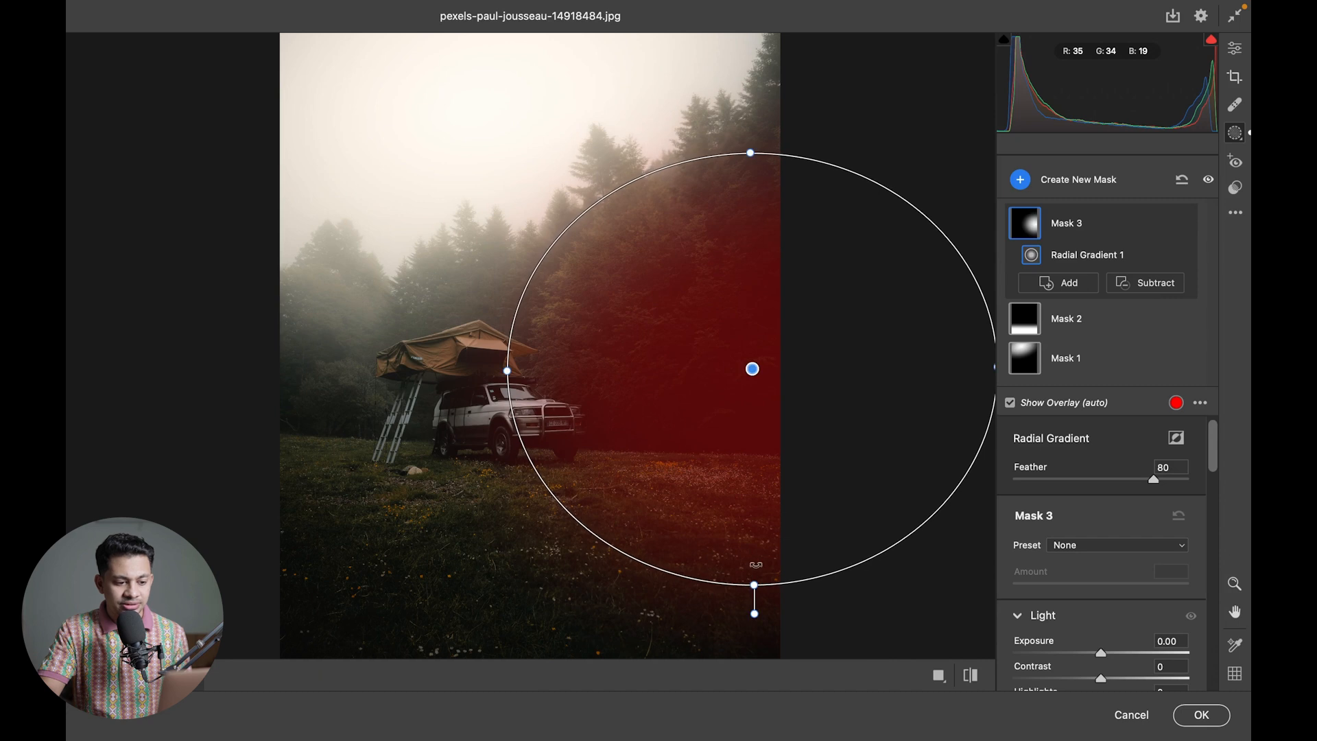
Darken the tree mask with Exposure at -0.75 and Highlights at -9
{"action": "left_click_drag", "start_coordinate": [1211, 444], "coordinate": [1216, 474]}
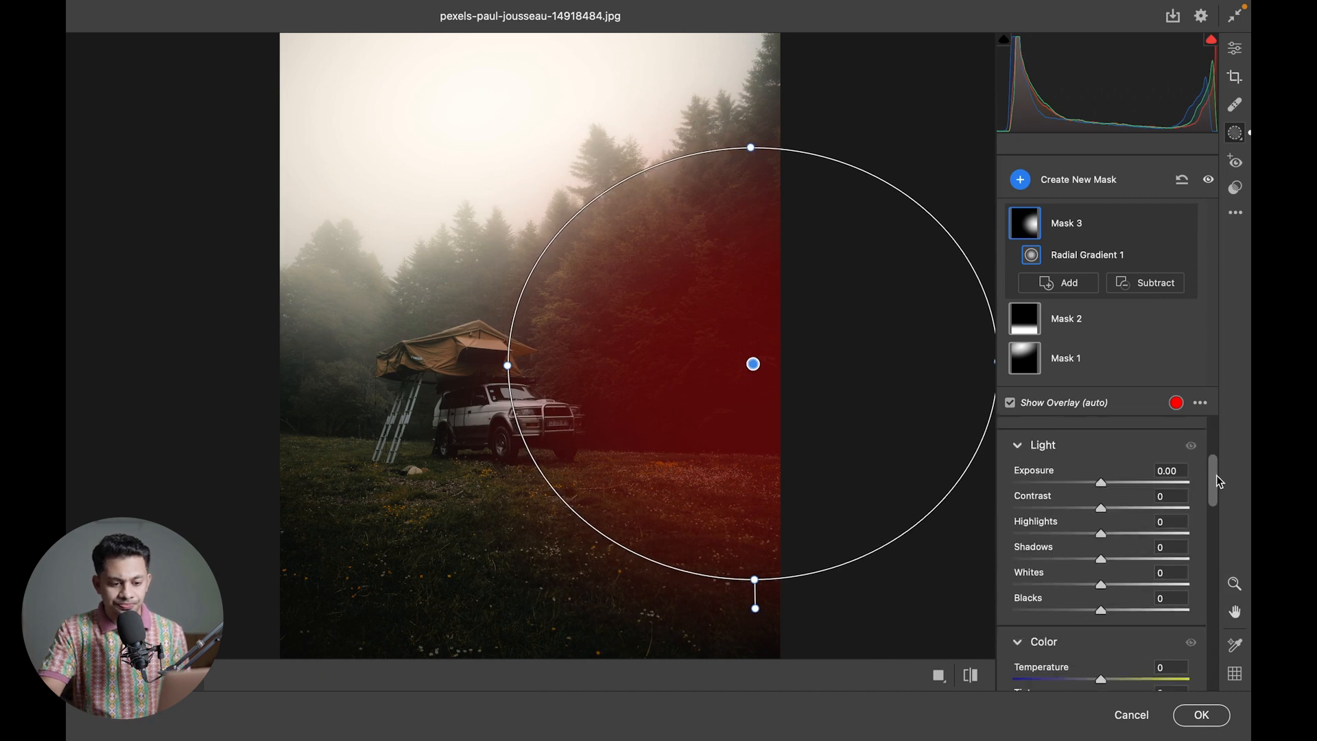
{"action": "mouse_move", "coordinate": [1101, 481]}
{"action": "left_mouse_down"}
{"action": "mouse_move", "coordinate": [1068, 481]}
{"action": "mouse_move", "coordinate": [1084, 483]}
{"action": "left_mouse_up"}
{"action": "mouse_move", "coordinate": [1100, 533]}
{"action": "left_mouse_down"}
{"action": "mouse_move", "coordinate": [1063, 532]}
{"action": "mouse_move", "coordinate": [1092, 532]}
{"action": "left_mouse_up"}
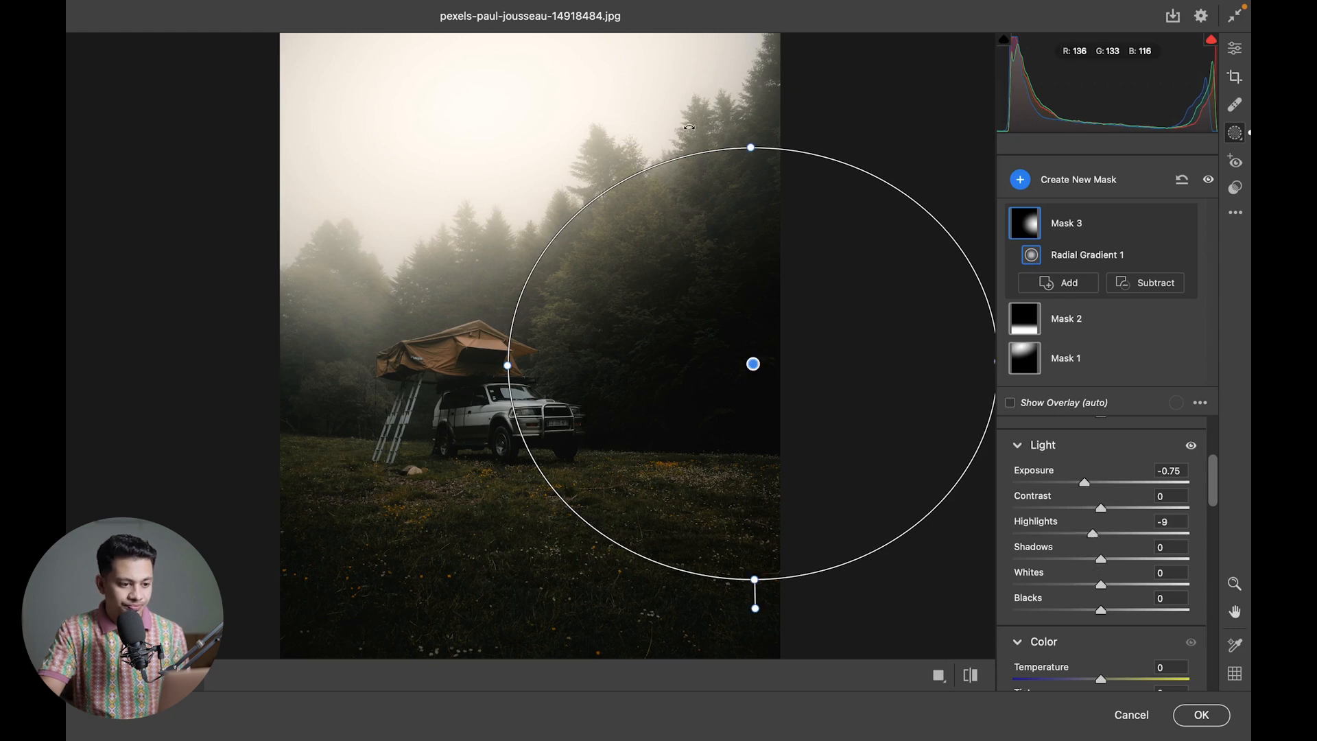
Shrink the tree mask's radial gradient slightly, move it toward the SUV, and subtract the automatically selected subject from the mask
{"action": "left_click_drag", "start_coordinate": [751, 147], "coordinate": [753, 156]}
{"action": "left_click_drag", "start_coordinate": [765, 344], "coordinate": [677, 367]}
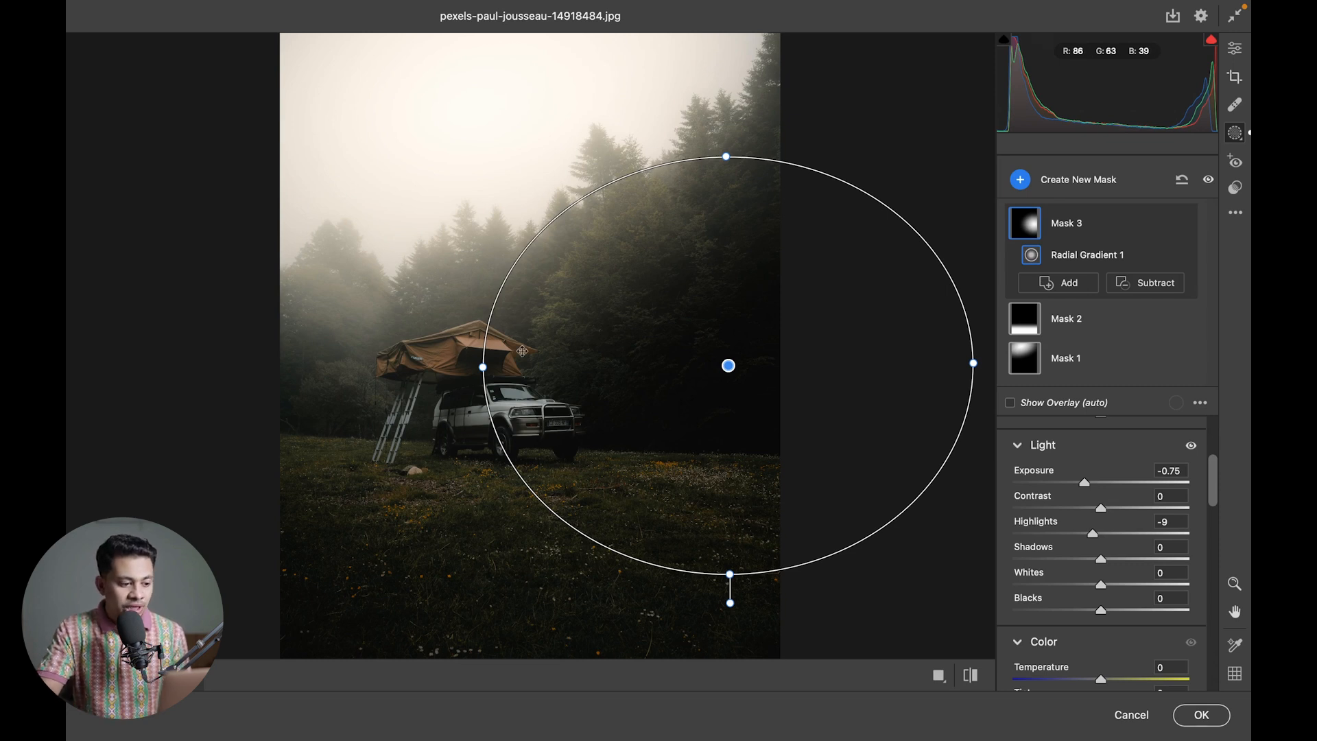
{"action": "left_click", "coordinate": [1141, 287]}
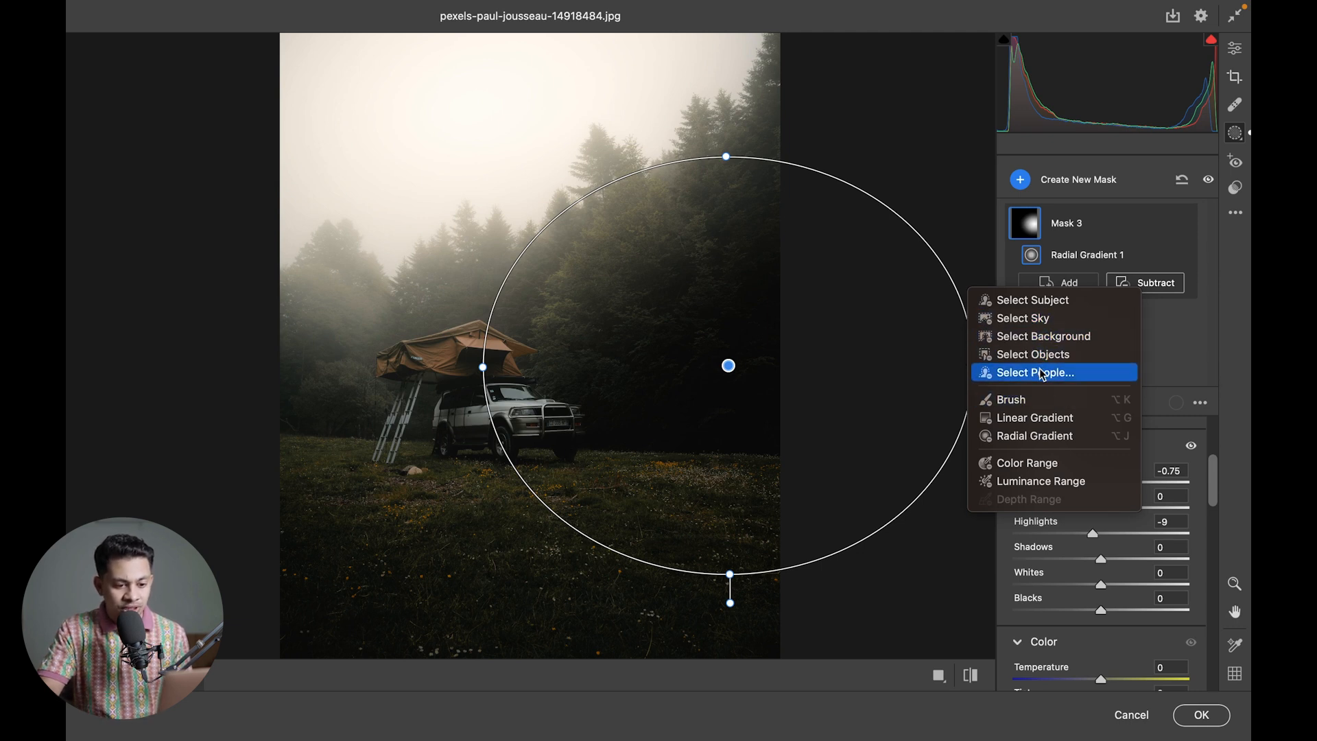
{"action": "left_click", "coordinate": [1051, 306]}
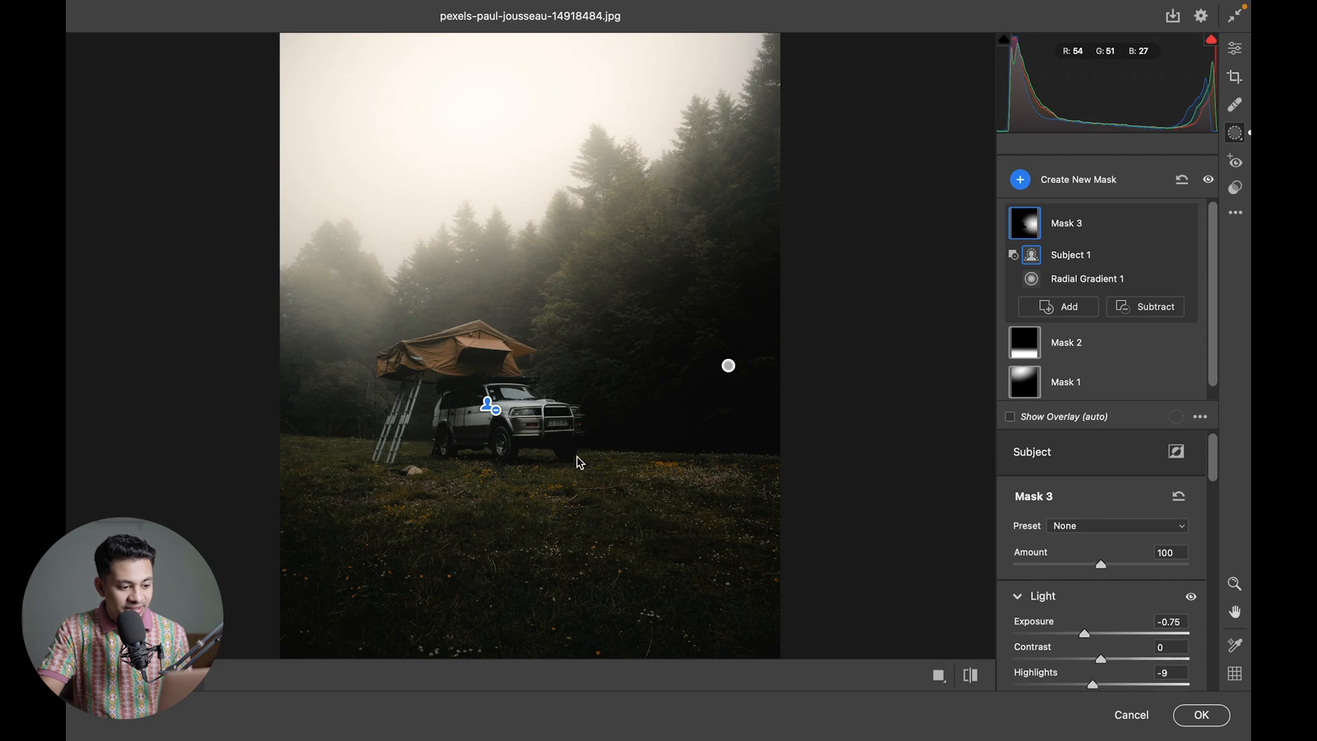
Check the tree mask's coverage and compare the photo with the mask hidden and shown
{"action": "mouse_move", "coordinate": [1035, 234]}
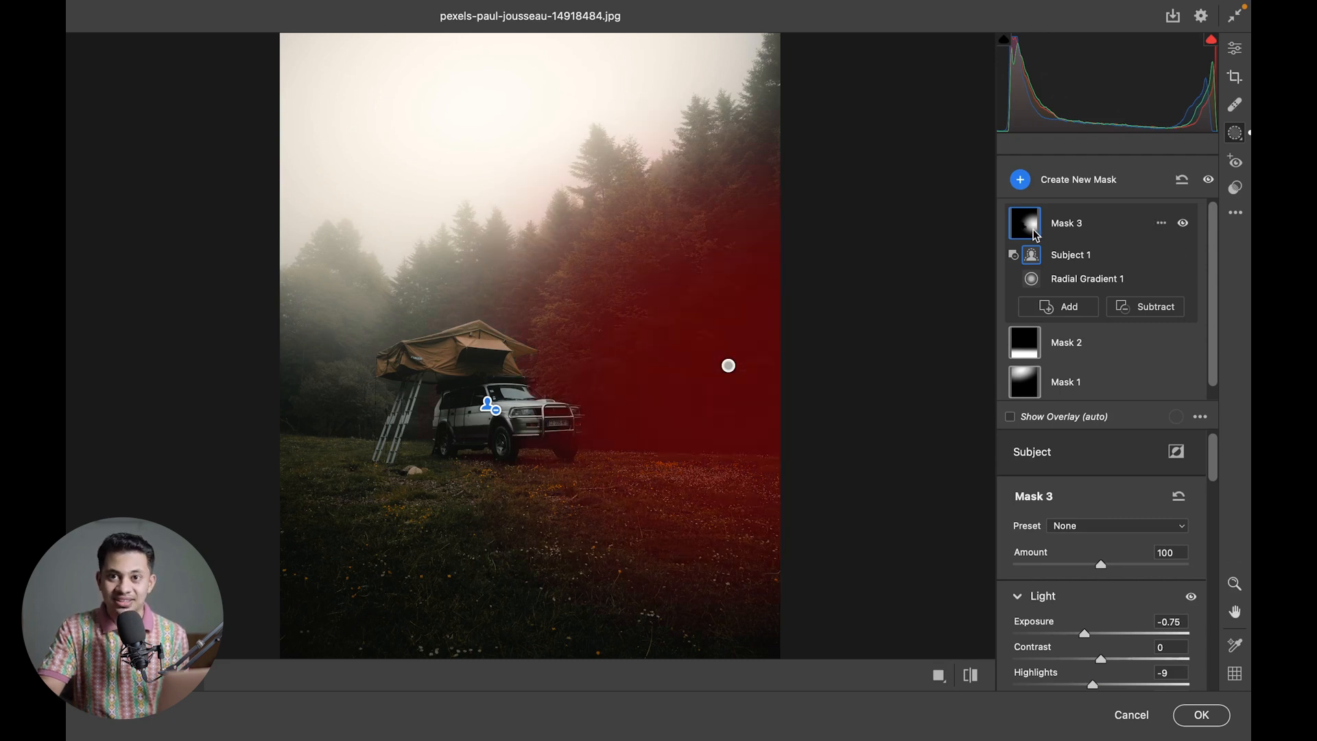
{"action": "left_click", "coordinate": [1183, 225]}
{"action": "left_click", "coordinate": [1183, 224]}
{"action": "left_click", "coordinate": [1183, 225]}
{"action": "left_click", "coordinate": [1183, 225]}
{"action": "left_click", "coordinate": [1183, 225]}
{"action": "left_click", "coordinate": [1183, 225]}
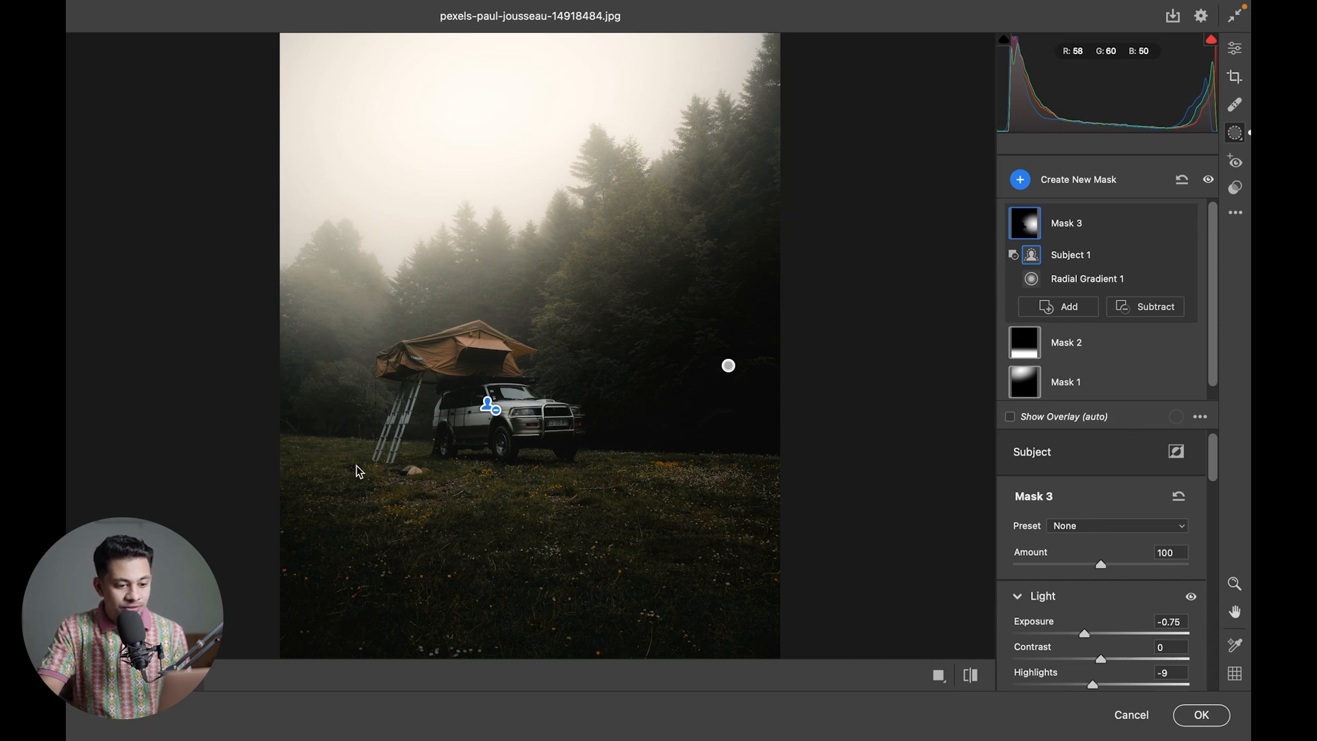
Create a brush mask and paint one large soft dab, size 42 and feather 63, over the photo's left edge beside the trees
{"action": "left_click", "coordinate": [1026, 183]}
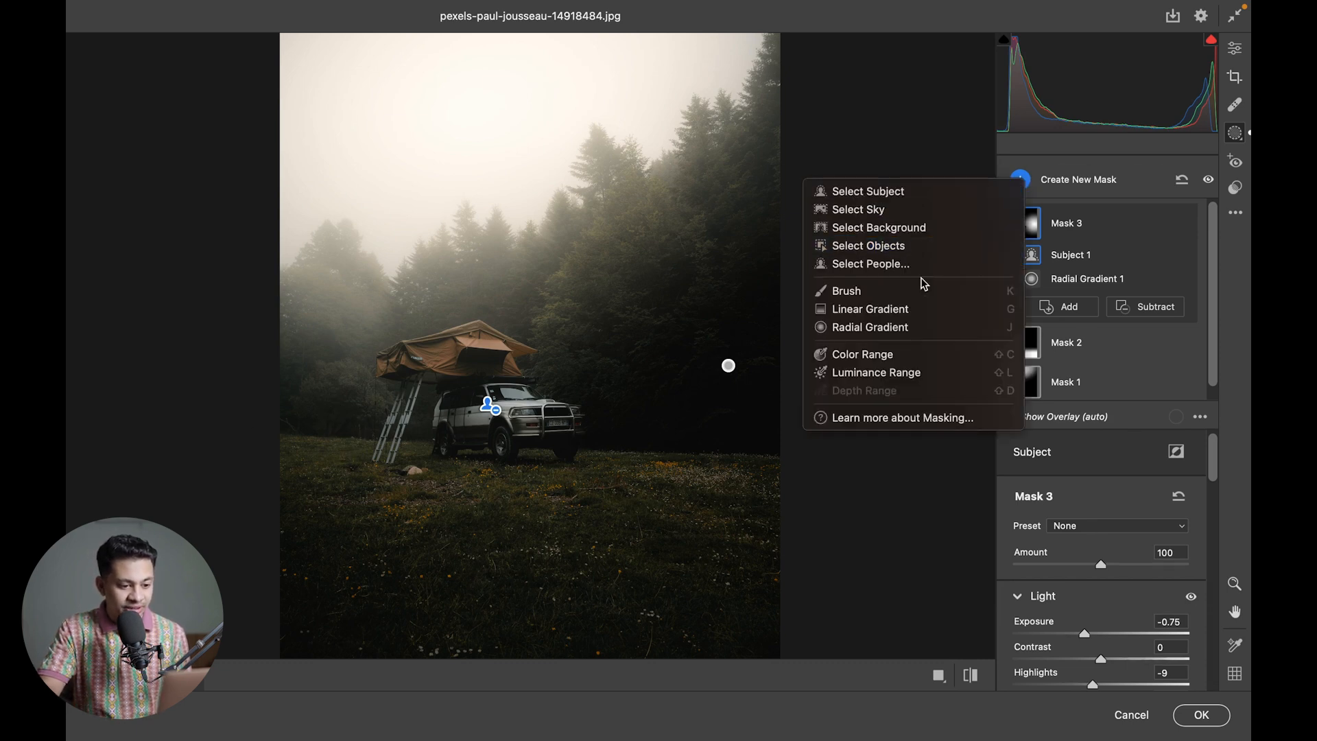
{"action": "left_click", "coordinate": [867, 295]}
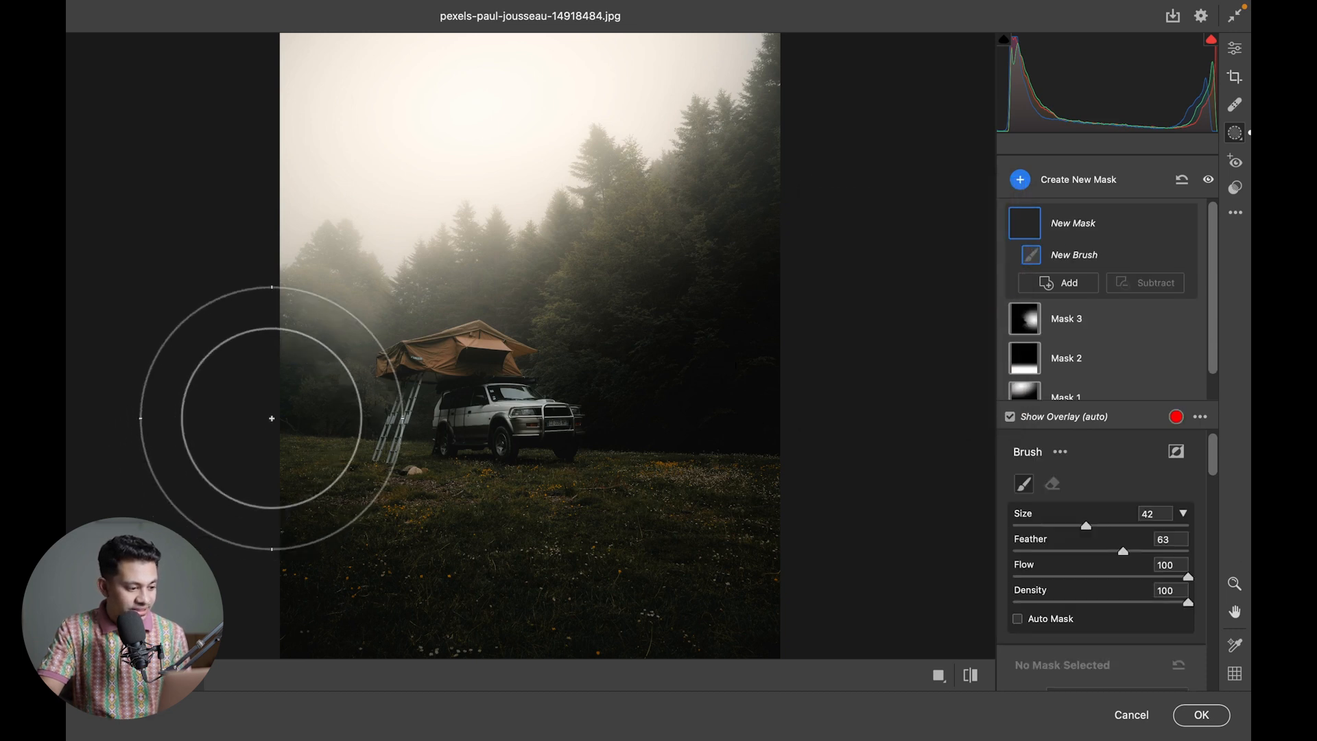
{"action": "left_click", "coordinate": [268, 412]}
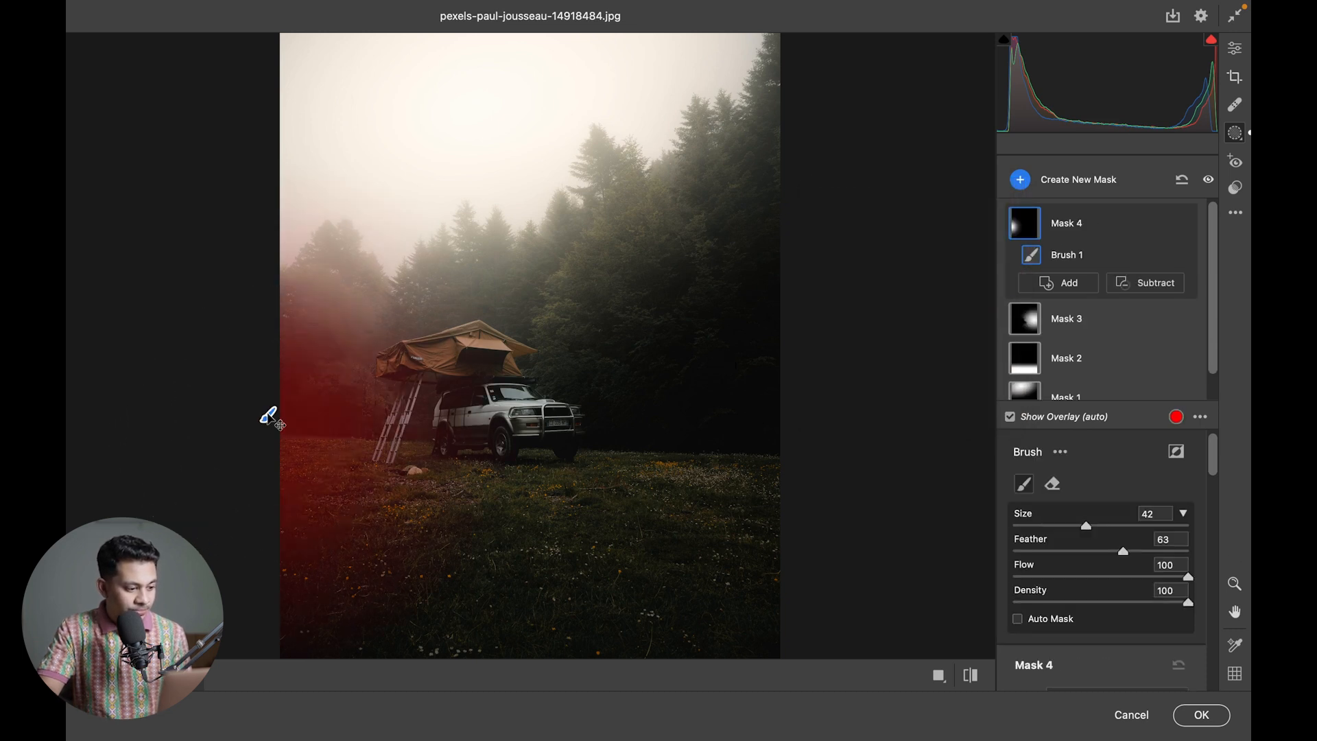
Darken the brushed left-edge mask with Exposure at -0.55 and Highlights at -11
{"action": "scroll", "coordinate": [1198, 388], "scroll_direction": "down", "scroll_amount": 2}
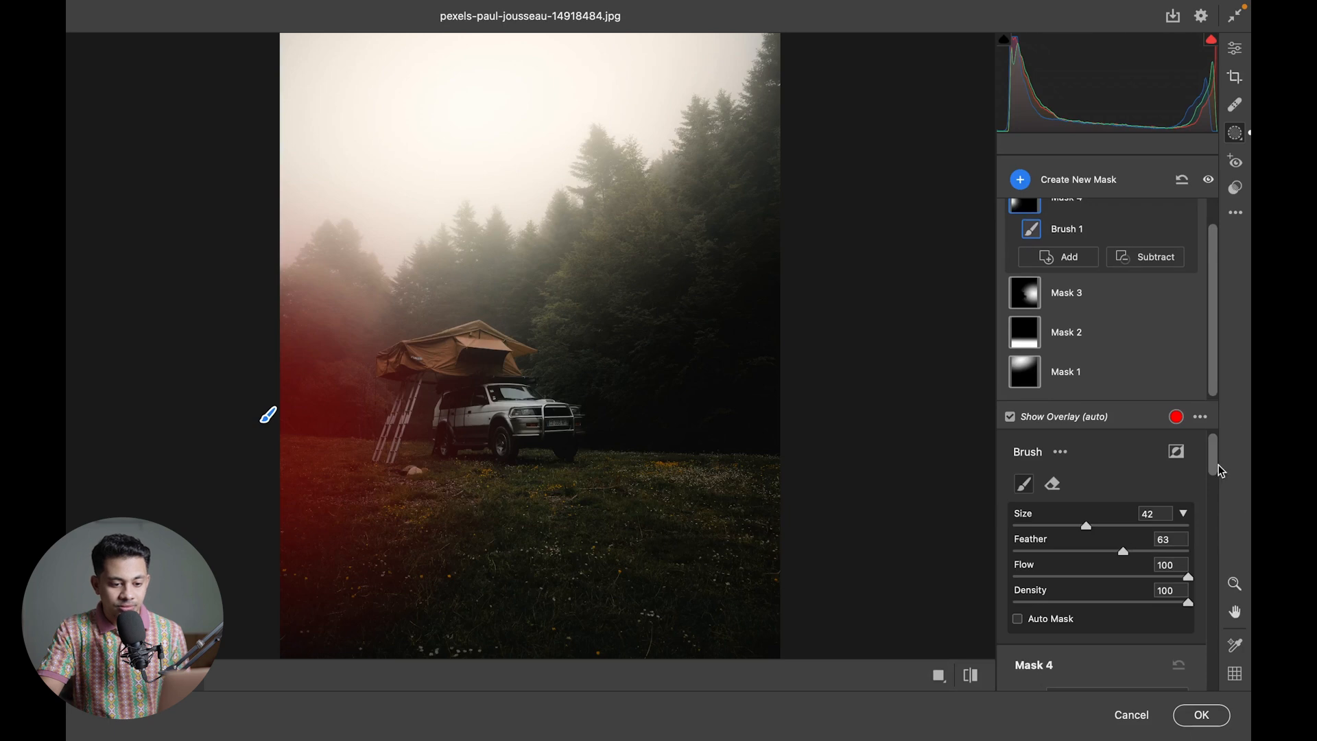
{"action": "scroll", "coordinate": [1175, 502], "scroll_direction": "down", "scroll_amount": 3}
{"action": "left_click_drag", "start_coordinate": [1214, 469], "coordinate": [1212, 511]}
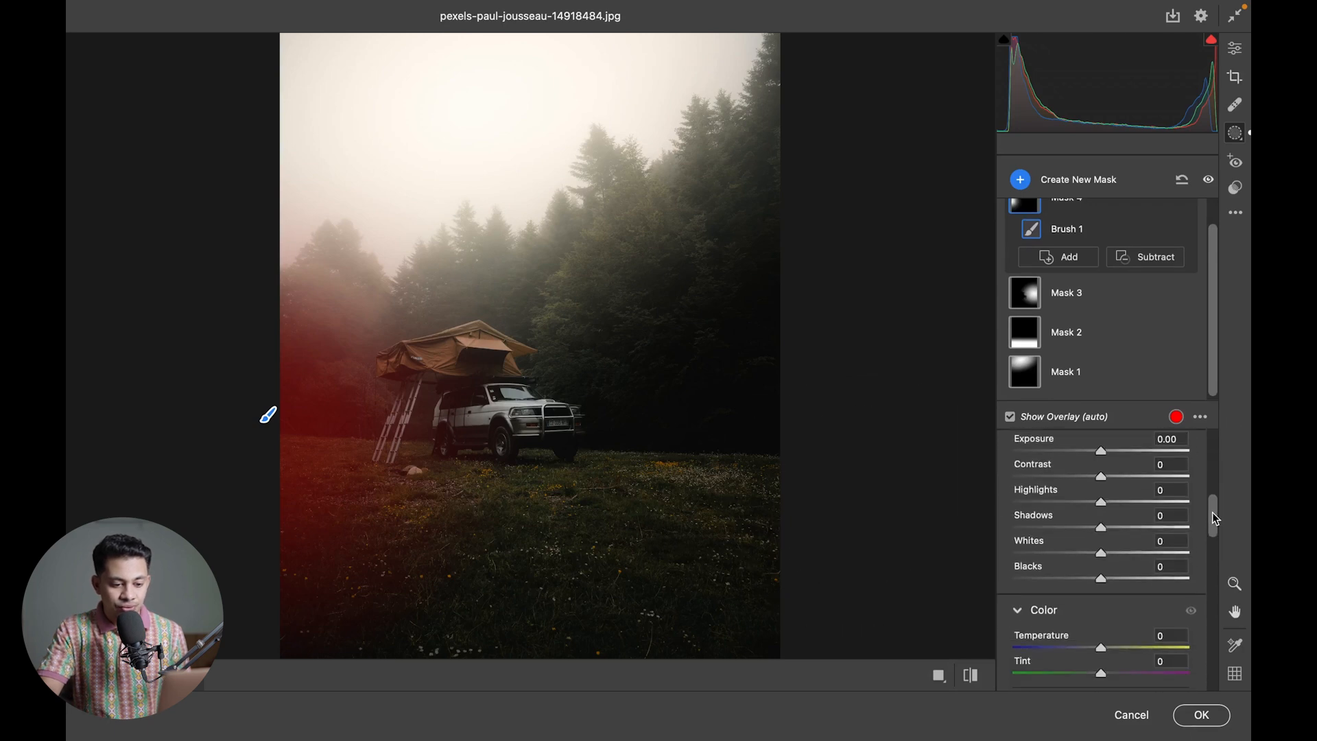
{"action": "left_click_drag", "start_coordinate": [1100, 453], "coordinate": [1085, 450]}
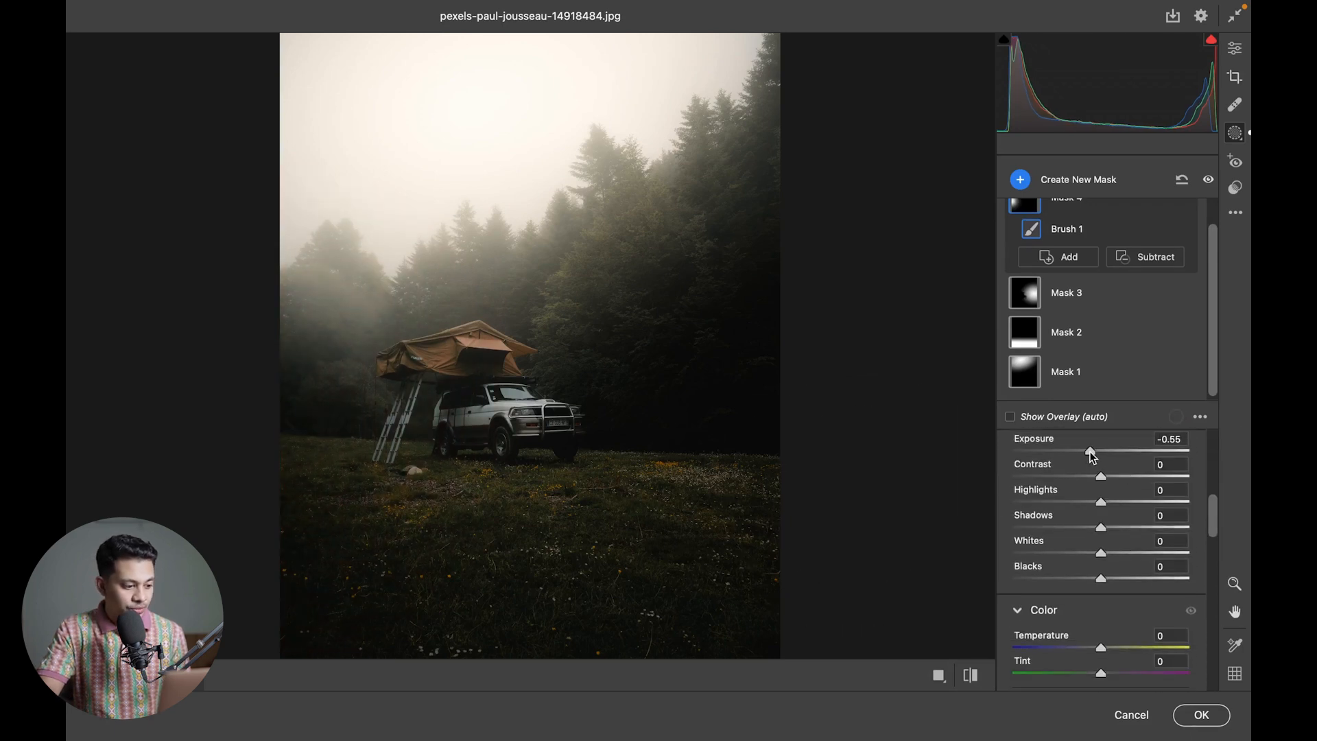
{"action": "left_click_drag", "start_coordinate": [1096, 504], "coordinate": [1089, 503]}
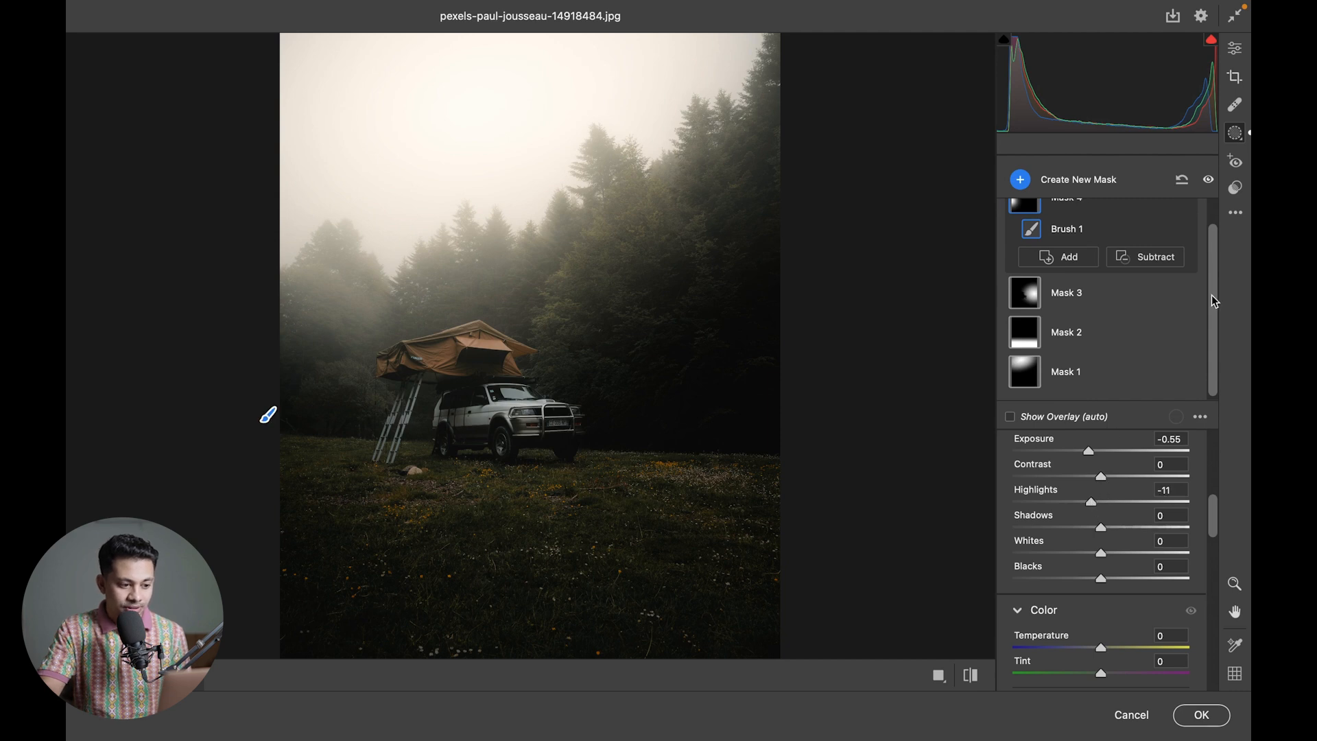
Compare the photo repeatedly with all masks hidden and shown
{"action": "scroll", "coordinate": [1211, 296], "scroll_direction": "up", "scroll_amount": 2}
{"action": "left_click", "coordinate": [1207, 180]}
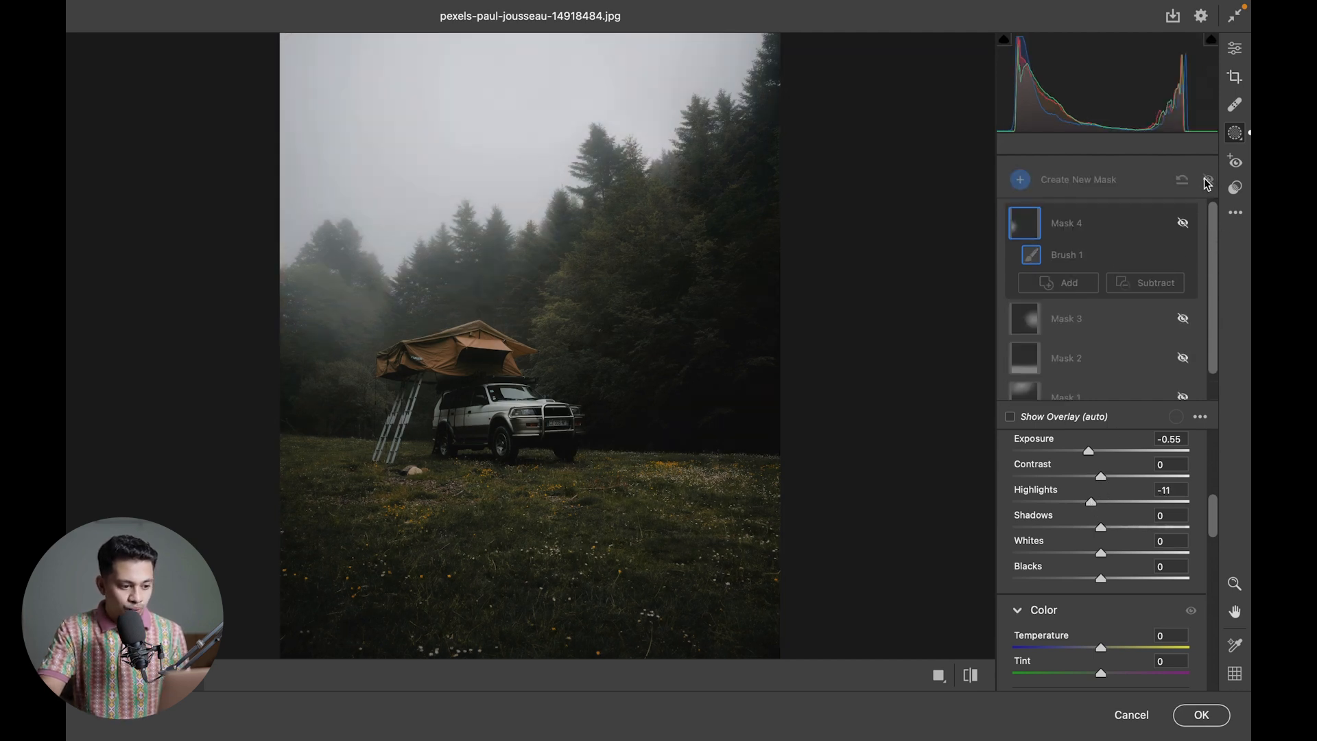
{"action": "left_click", "coordinate": [1206, 180]}
{"action": "left_click", "coordinate": [1207, 180]}
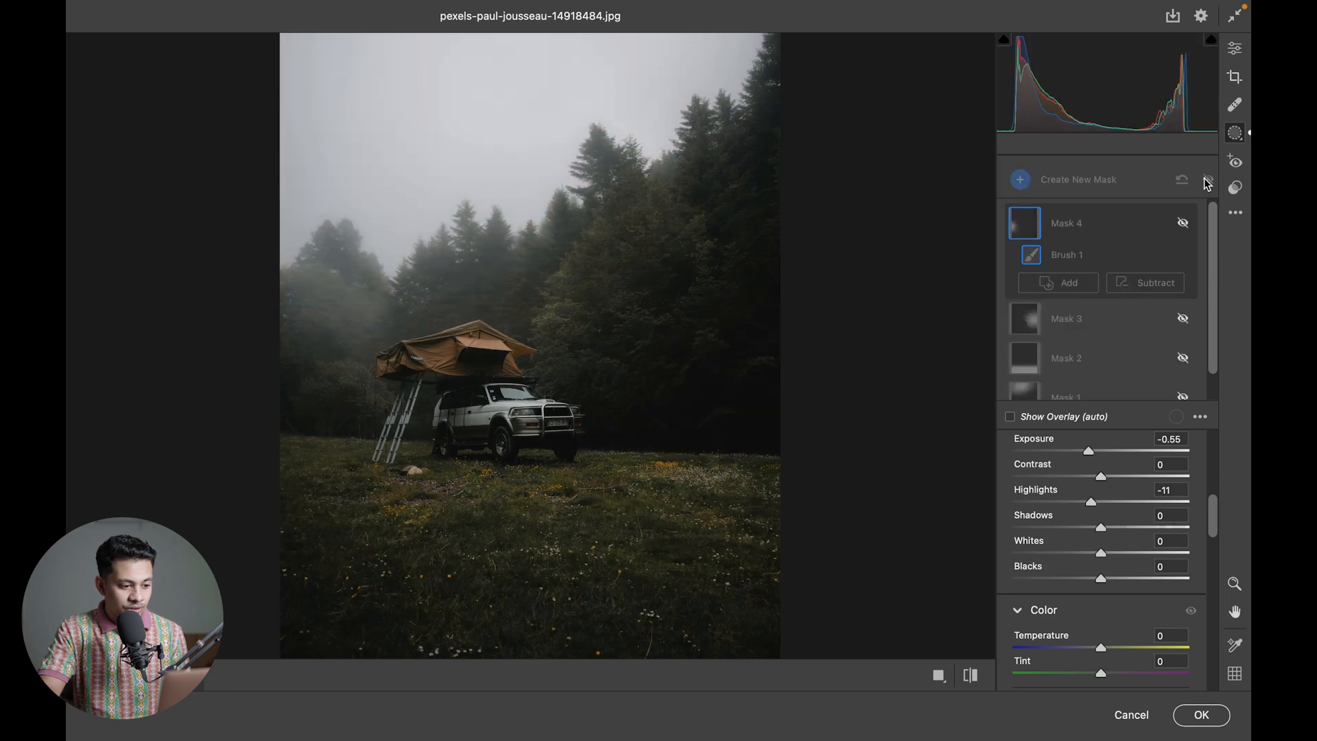
{"action": "left_click", "coordinate": [1206, 180]}
{"action": "left_click", "coordinate": [1206, 180]}
{"action": "left_click", "coordinate": [1206, 180]}
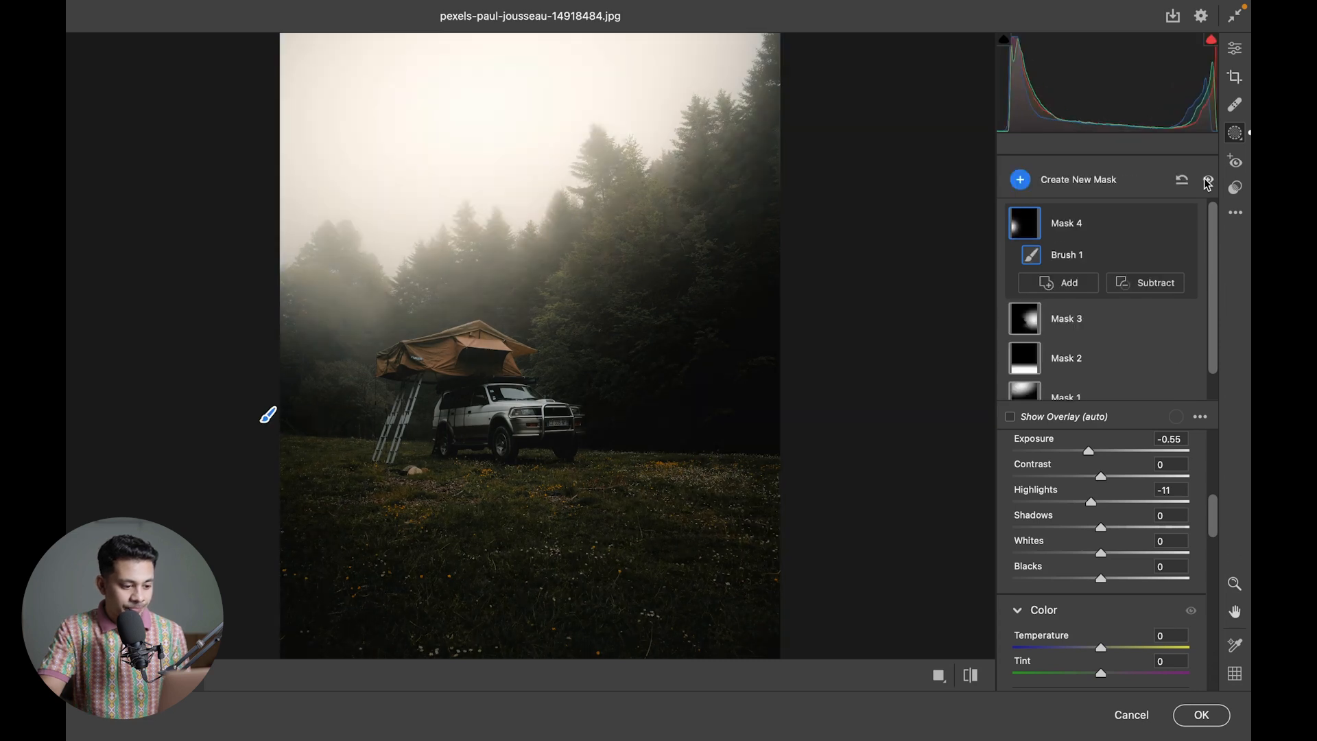
{"action": "key", "text": "bracketleft"}
{"action": "key", "text": "bracketleft"}
{"action": "key", "text": "bracketleft"}
{"action": "key", "text": "bracketleft"}
{"action": "key", "text": "bracketleft"}
{"action": "key", "text": "bracketleft"}
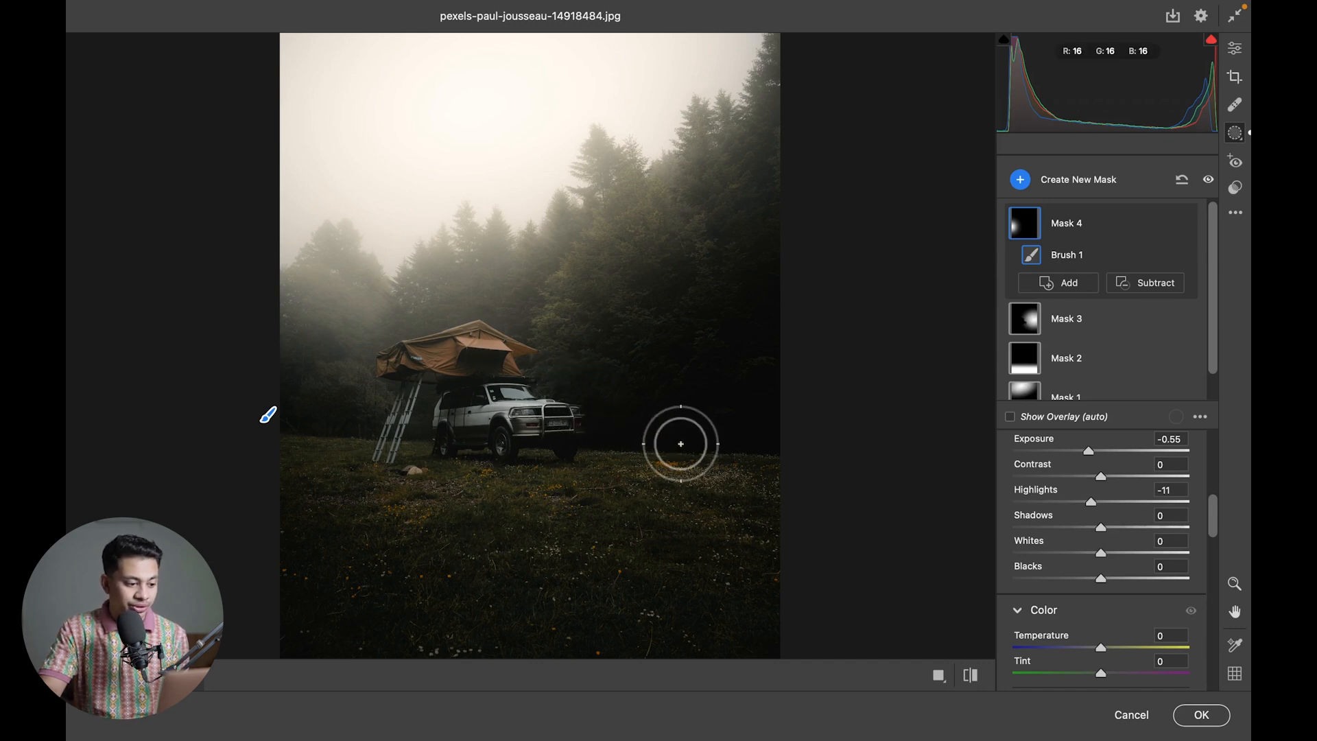
Create a mask from the automatically selected subject, the SUV and rooftop tent, and inspect its coverage up close
{"action": "left_click", "coordinate": [1053, 182]}
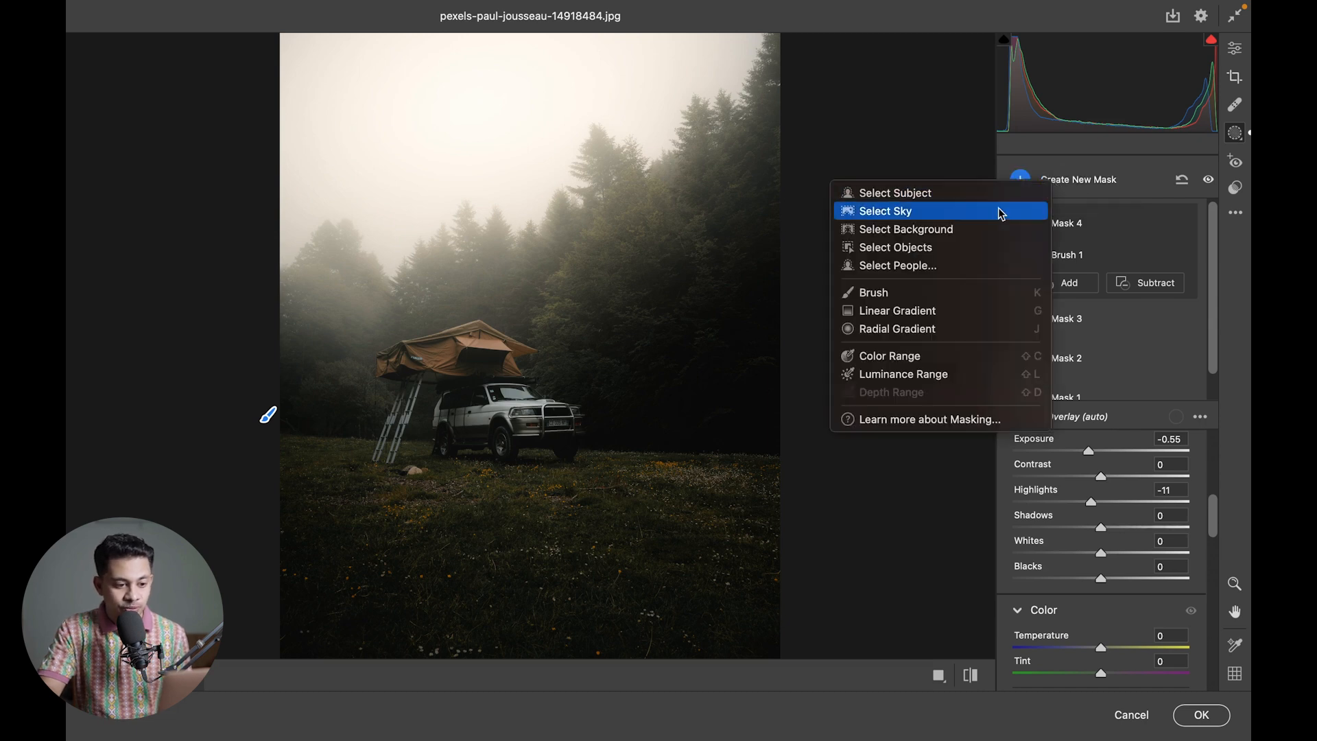
{"action": "left_click", "coordinate": [912, 193]}
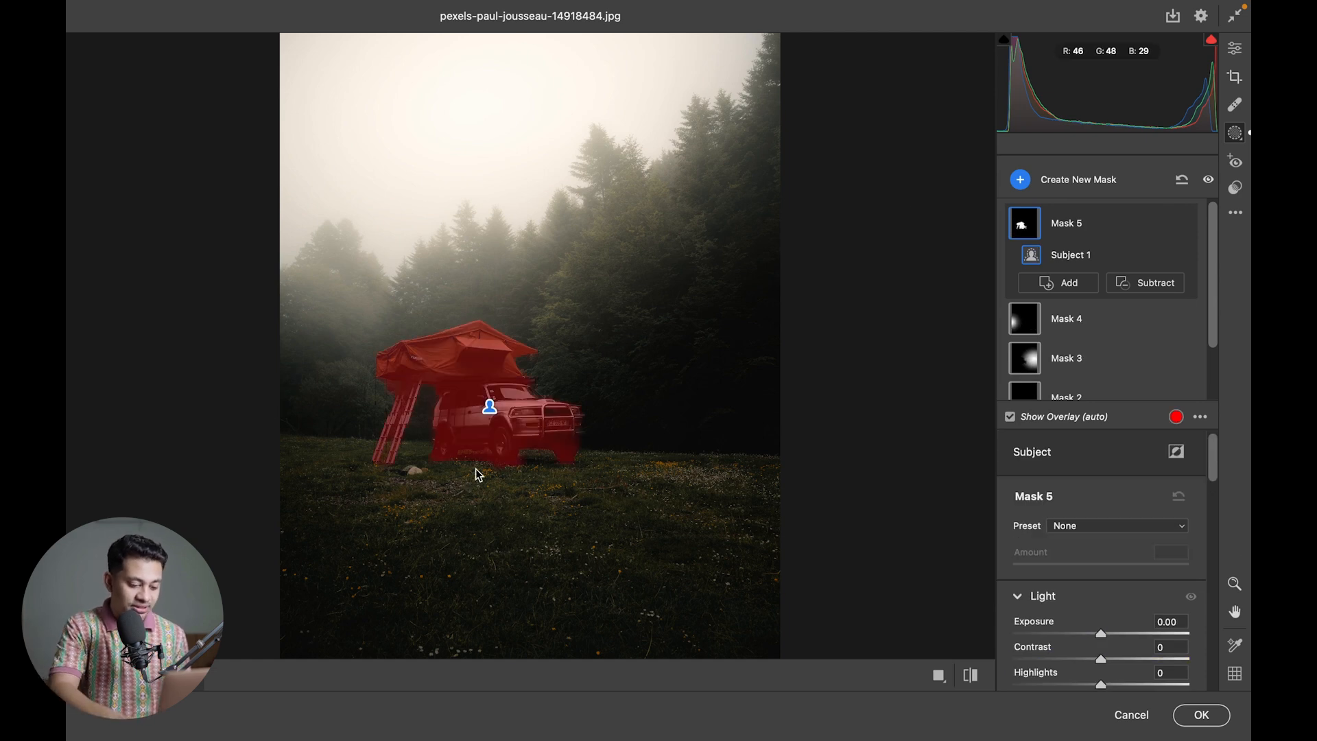
{"action": "key", "text": "super+plus"}
{"action": "key", "text": "super+plus"}
{"action": "key", "text": "space"}
{"action": "left_click_drag", "start_coordinate": [619, 393], "coordinate": [694, 336]}
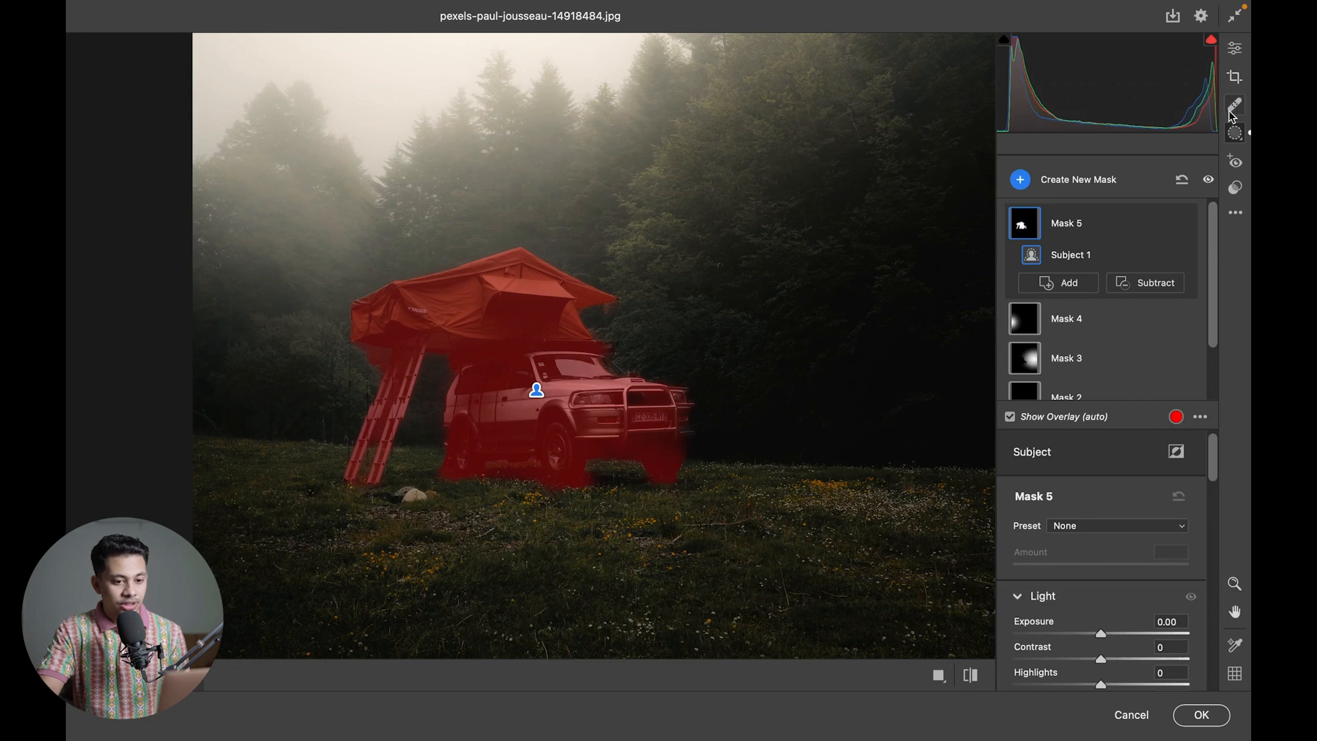
Compare the photo with all masks hidden and shown, both up close and at full view
{"action": "left_click", "coordinate": [1210, 183]}
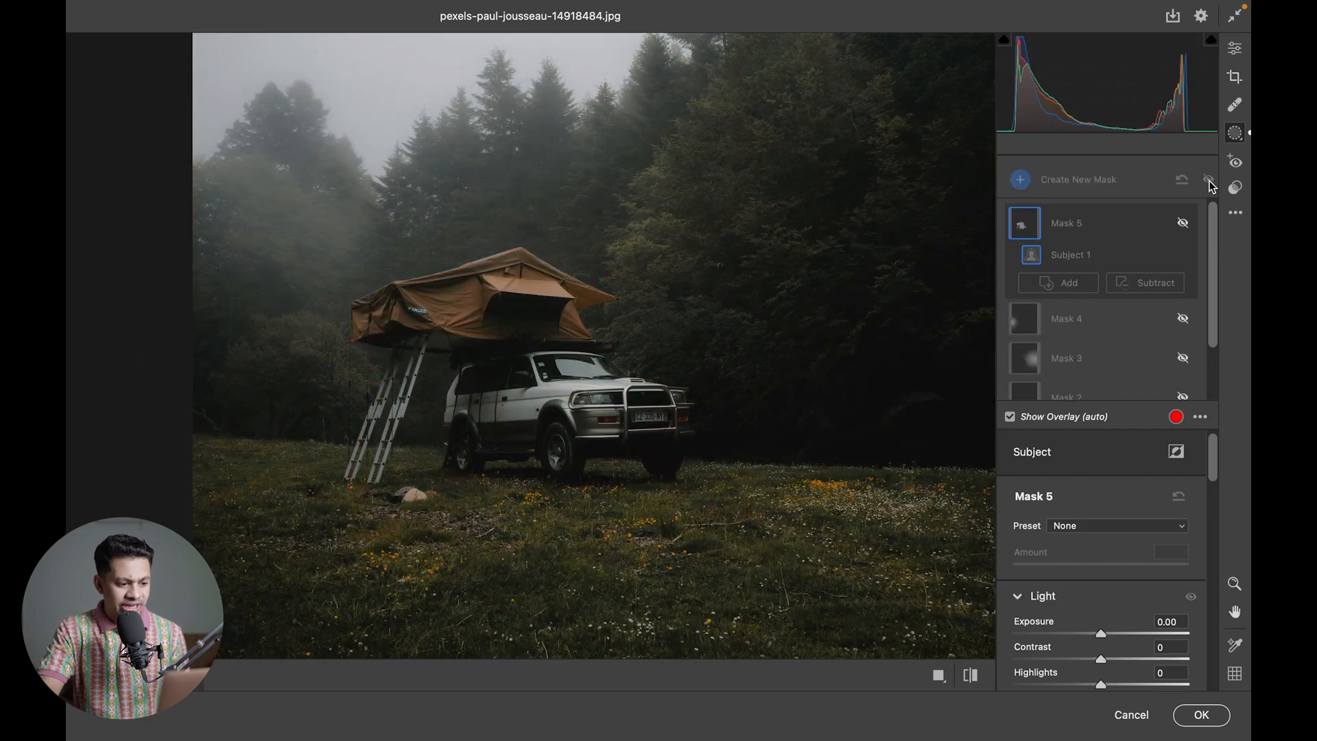
{"action": "left_click", "coordinate": [1210, 183]}
{"action": "key", "text": "super+0"}
{"action": "left_click", "coordinate": [1210, 182]}
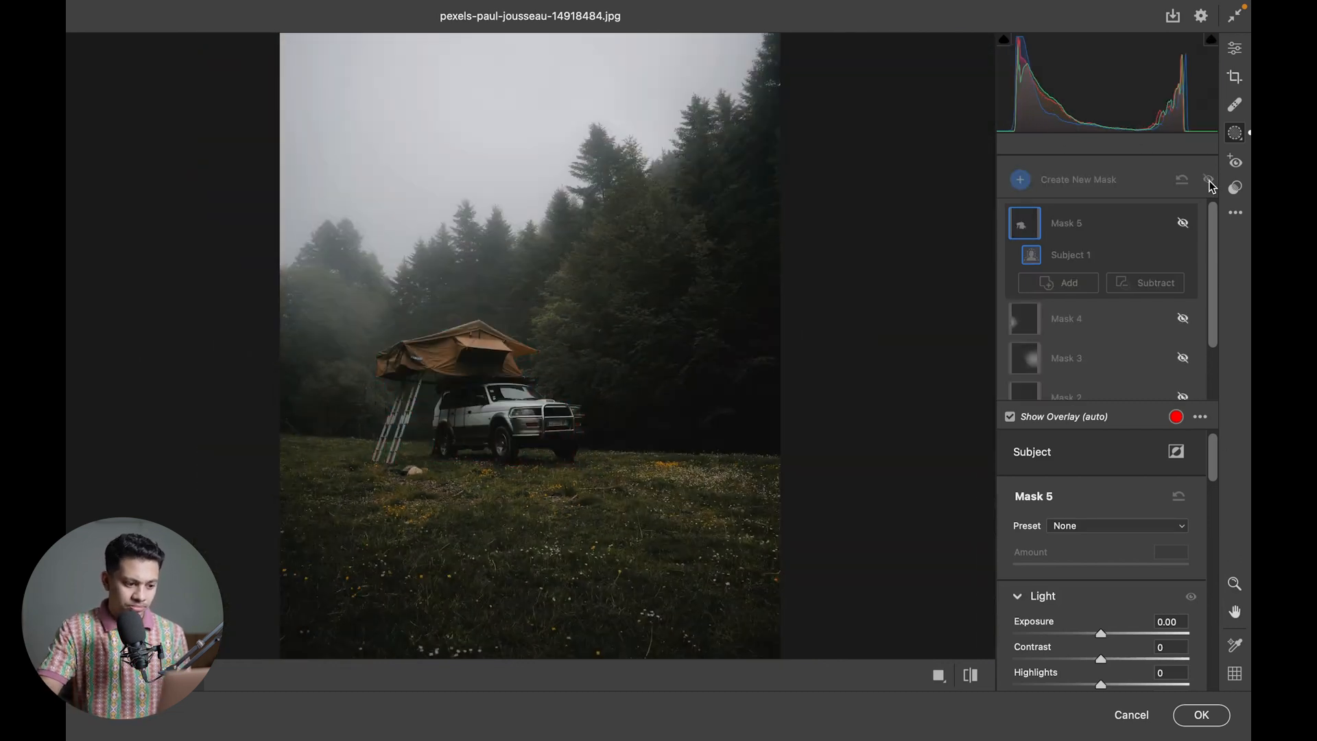
{"action": "left_click", "coordinate": [1209, 182]}
Brighten the SUV and tent mask with Exposure +0.45, Contrast +31, Highlights +45, Shadows +15 and Whites +24
{"action": "scroll", "coordinate": [1212, 480], "scroll_direction": "down", "scroll_amount": 3}
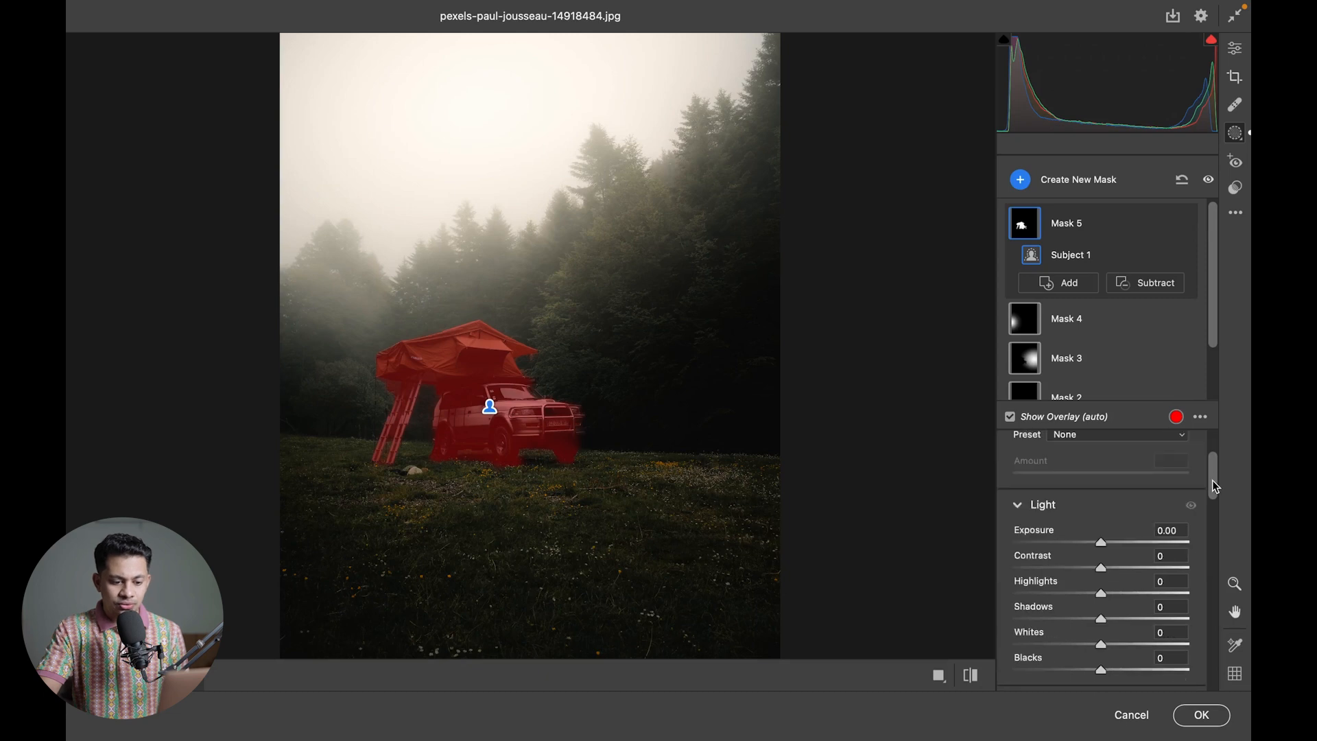
{"action": "left_click", "coordinate": [1110, 491]}
{"action": "left_click_drag", "start_coordinate": [1110, 491], "coordinate": [1114, 571]}
{"action": "left_click", "coordinate": [1135, 517]}
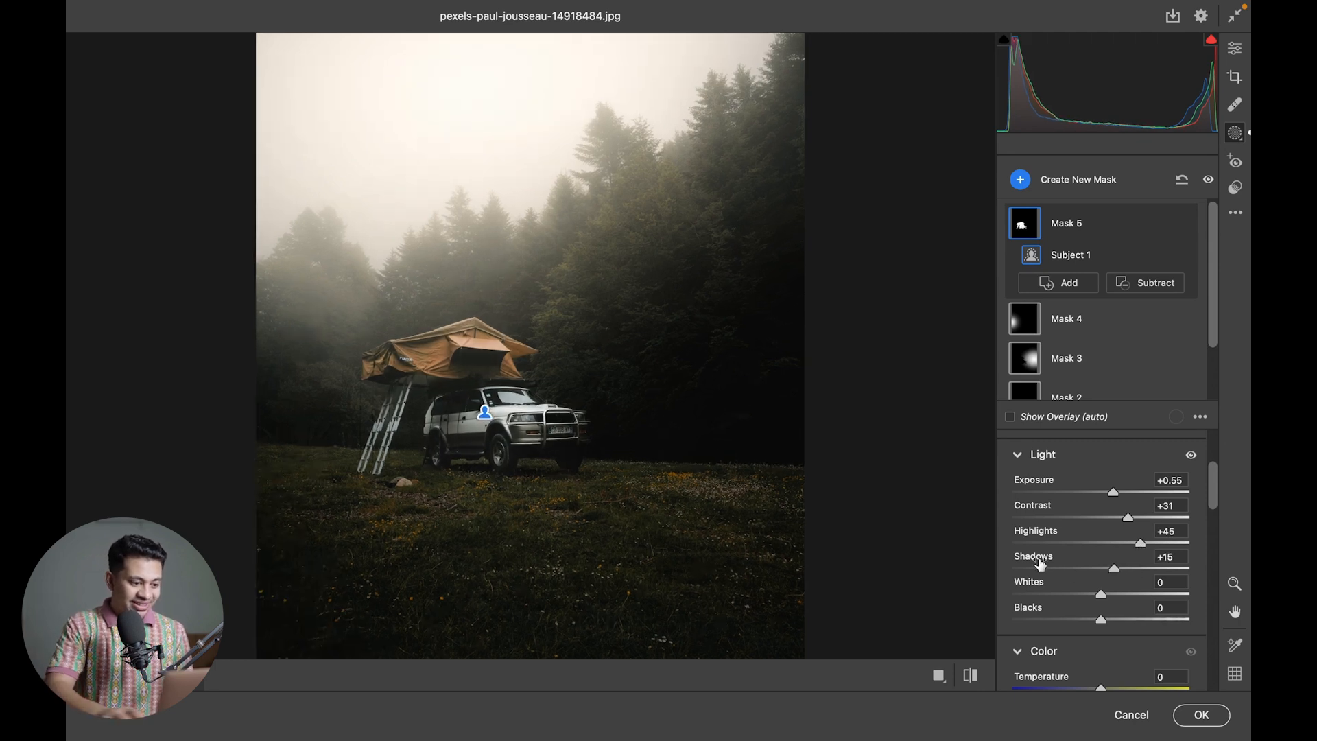
{"action": "key", "text": "space"}
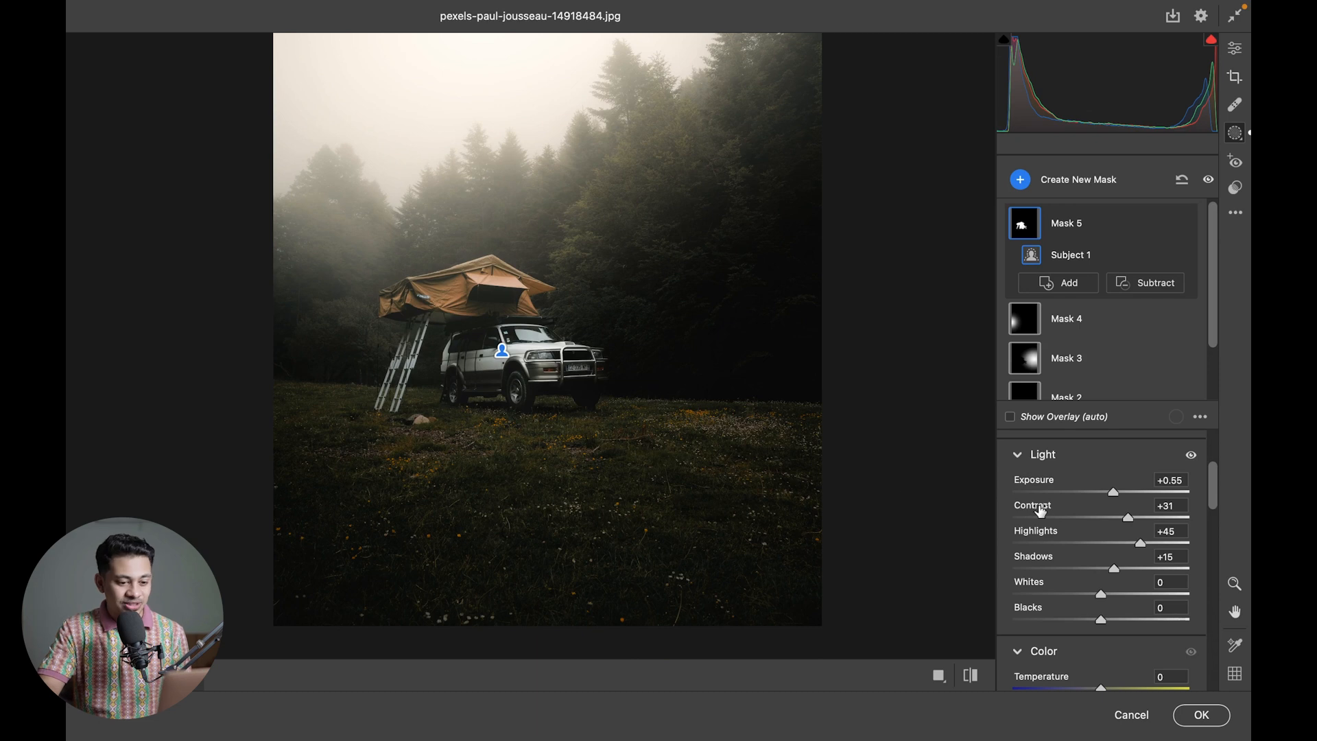
{"action": "left_click", "coordinate": [1112, 594]}
{"action": "left_click_drag", "start_coordinate": [1109, 592], "coordinate": [1131, 594]}
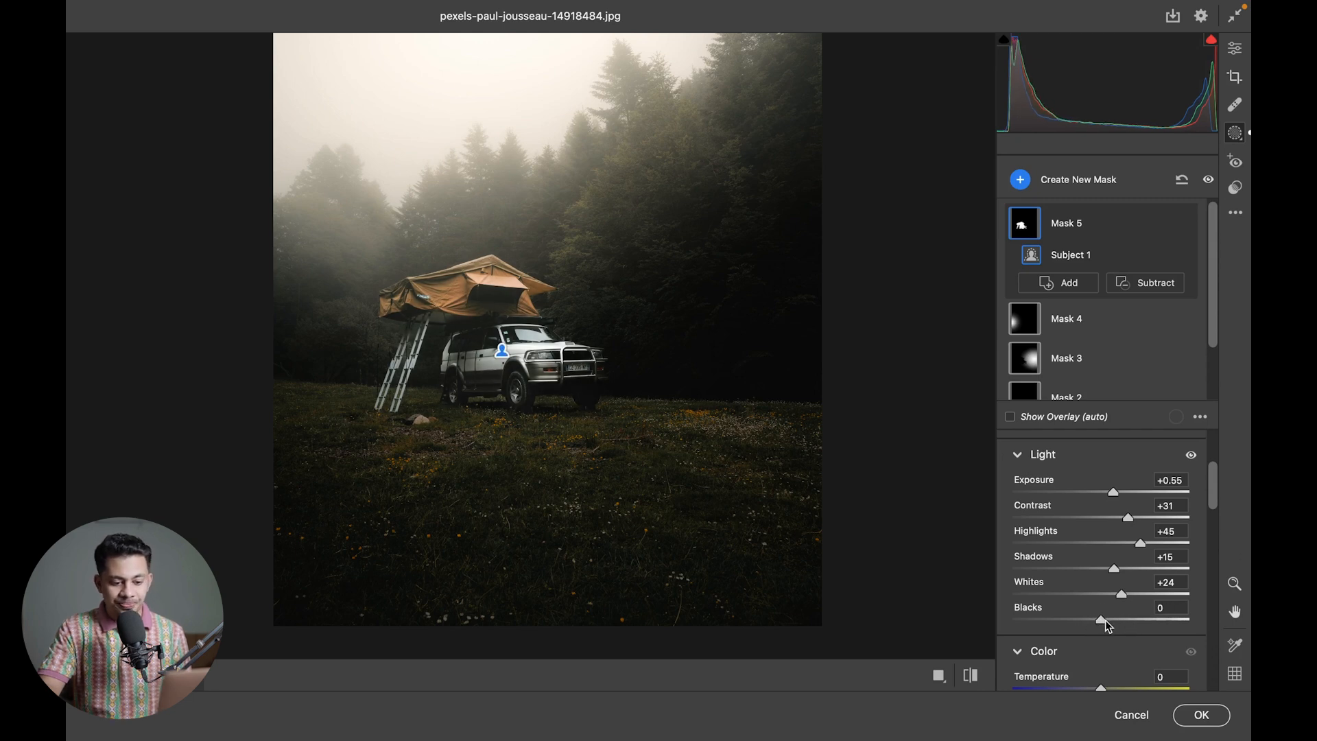
{"action": "left_click_drag", "start_coordinate": [1113, 491], "coordinate": [1110, 491]}
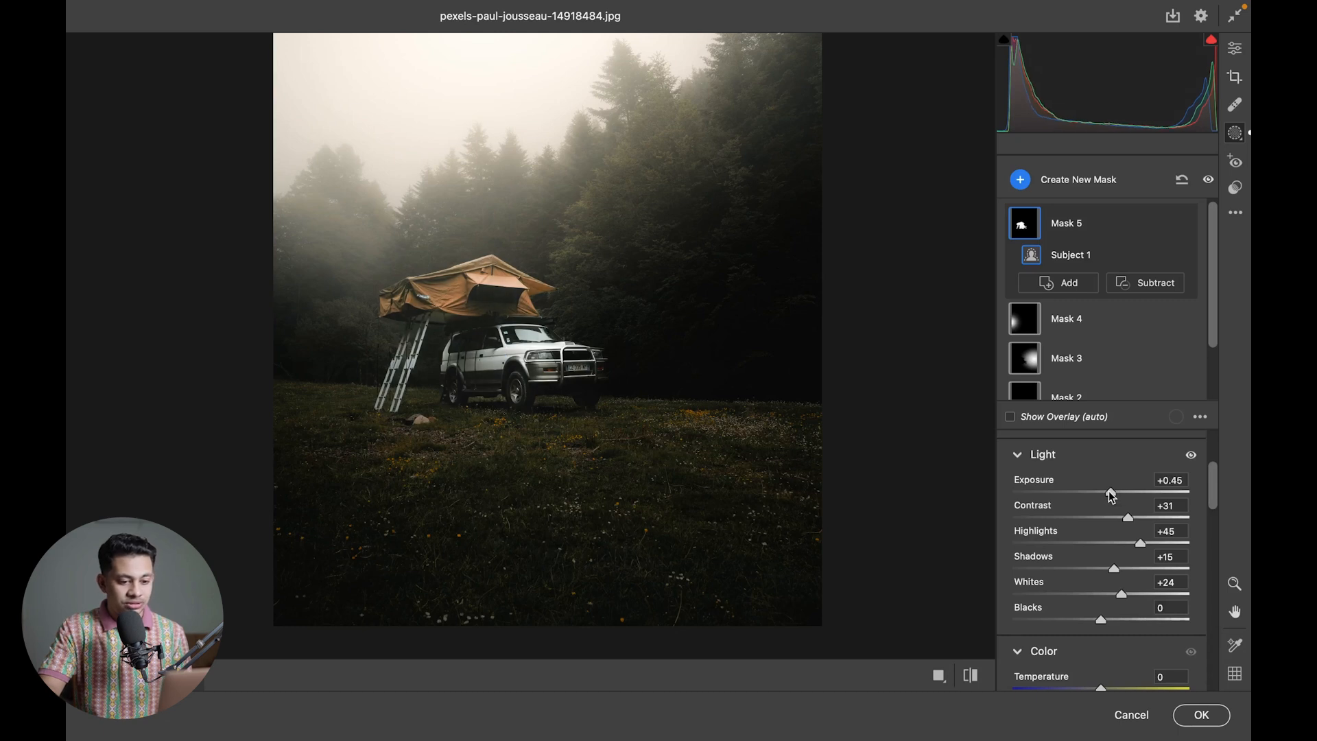
{"action": "key", "text": "super+0"}
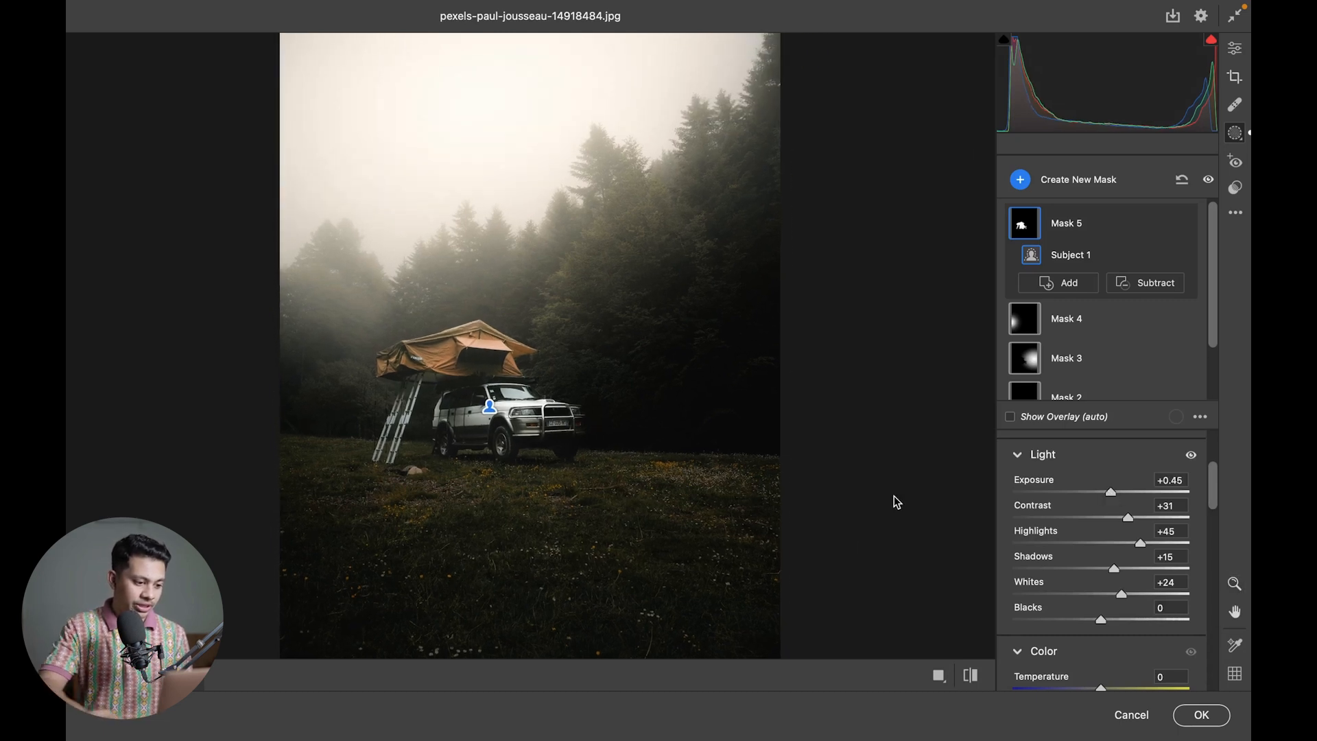
Raise the Saturation of the SUV and tent mask to +25
{"action": "left_click_drag", "start_coordinate": [1211, 469], "coordinate": [1211, 516]}
{"action": "left_click_drag", "start_coordinate": [1100, 602], "coordinate": [1122, 603]}
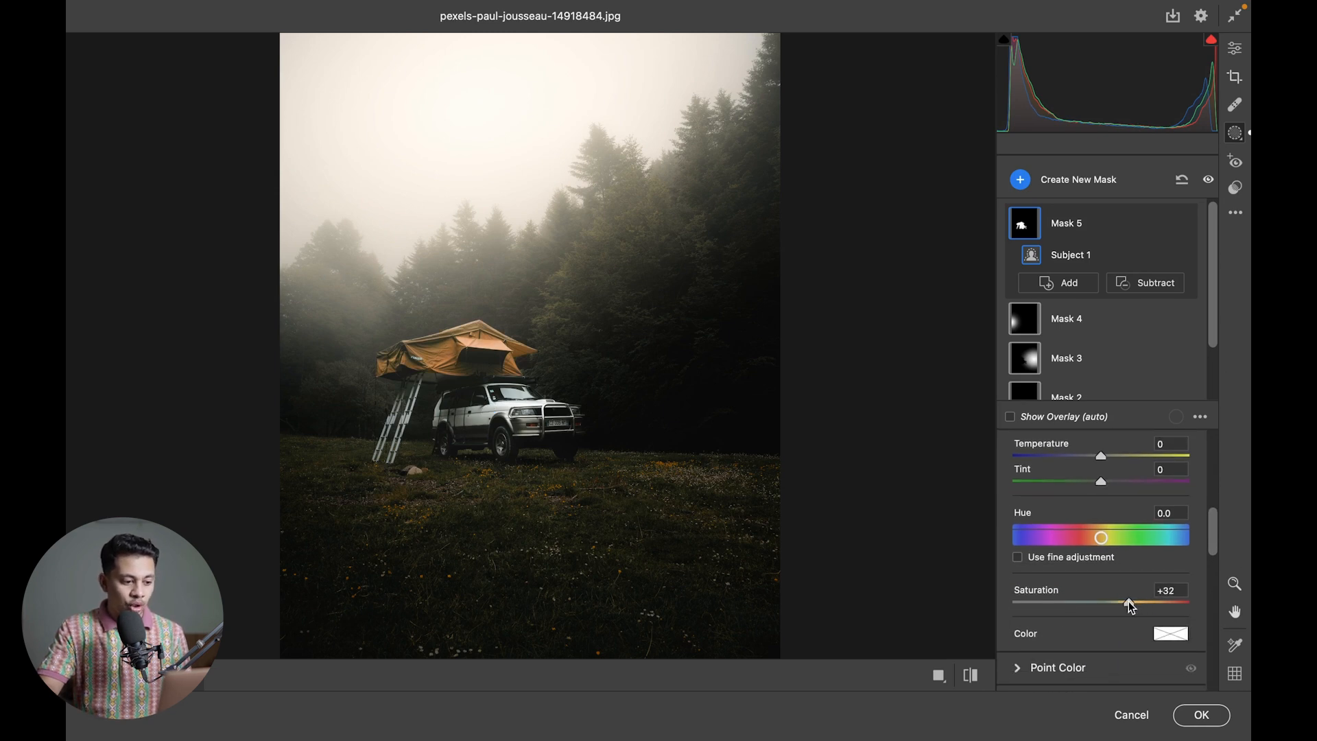
{"action": "left_click_drag", "start_coordinate": [1129, 601], "coordinate": [1124, 600]}
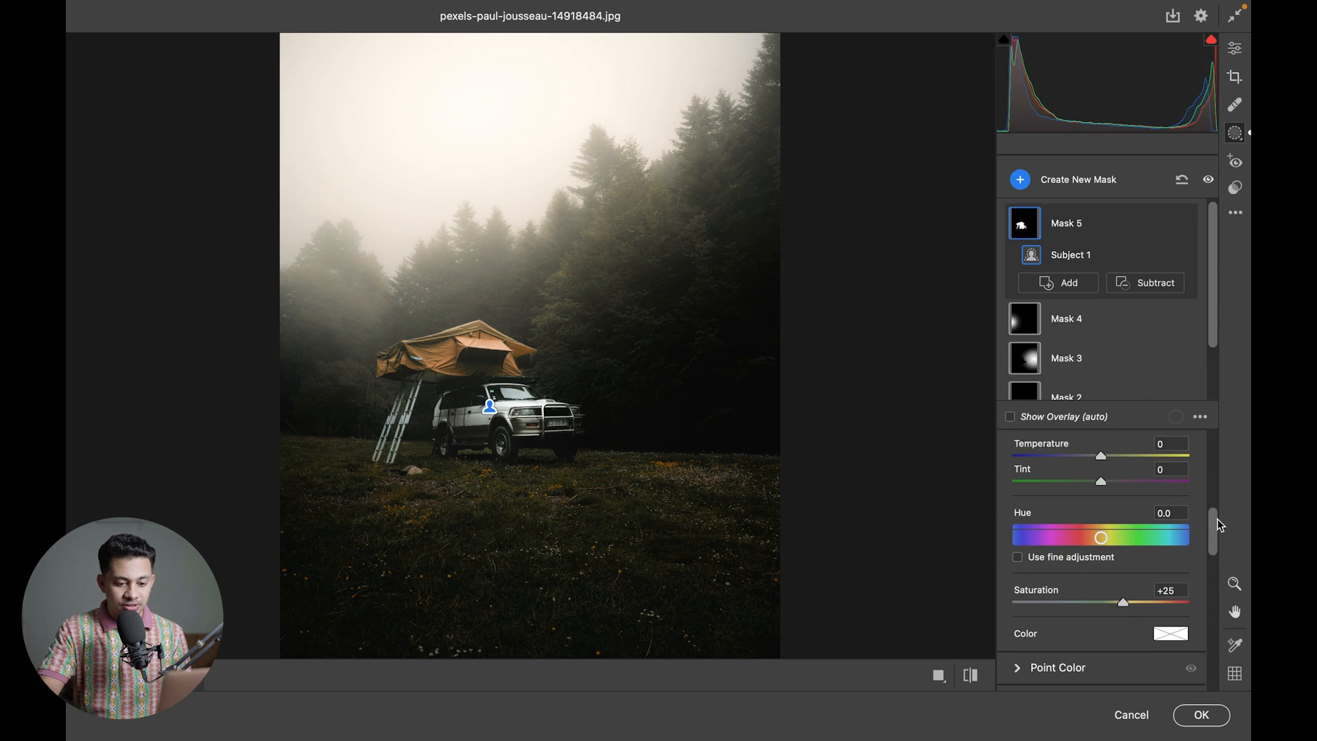
Crisp up the SUV and tent mask with Texture +19, Clarity +14, Dehaze +3 and Sharpness +19
{"action": "left_click_drag", "start_coordinate": [1216, 520], "coordinate": [1216, 557]}
{"action": "left_click_drag", "start_coordinate": [1128, 542], "coordinate": [1118, 542]}
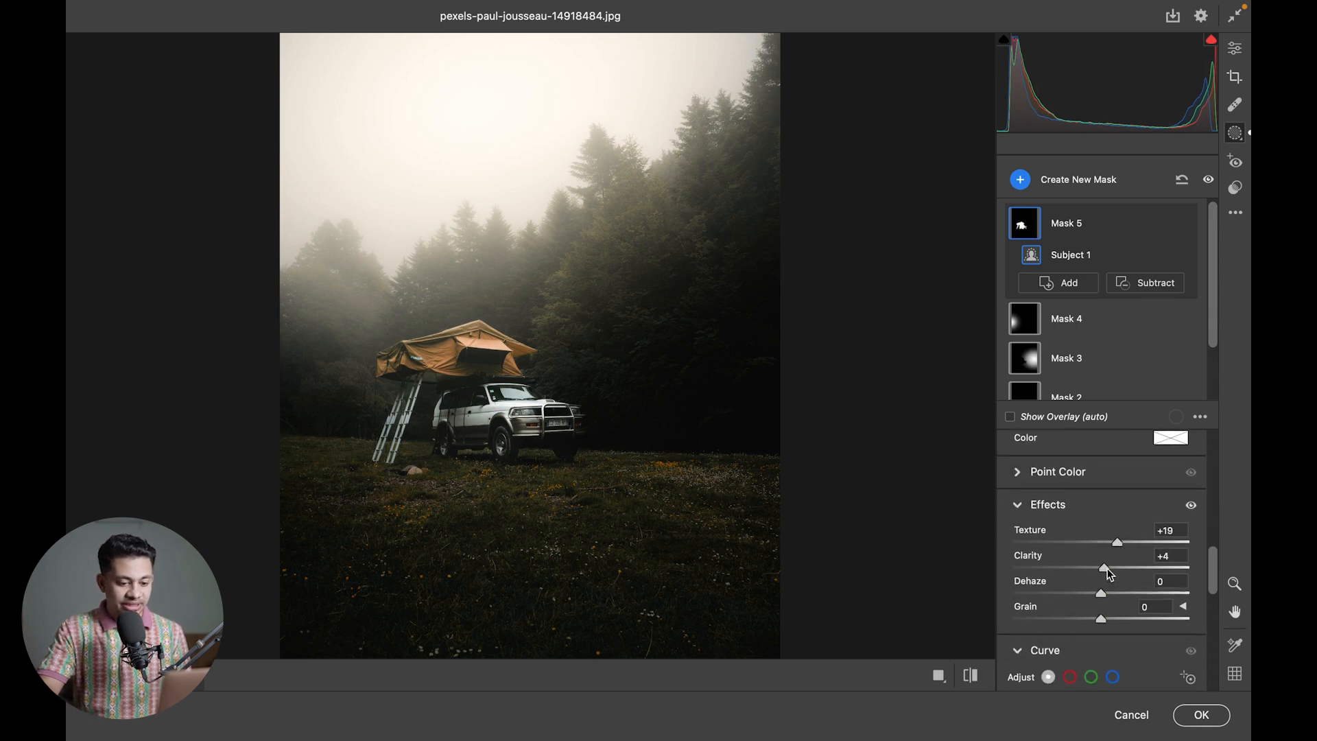
{"action": "left_click", "coordinate": [1122, 568]}
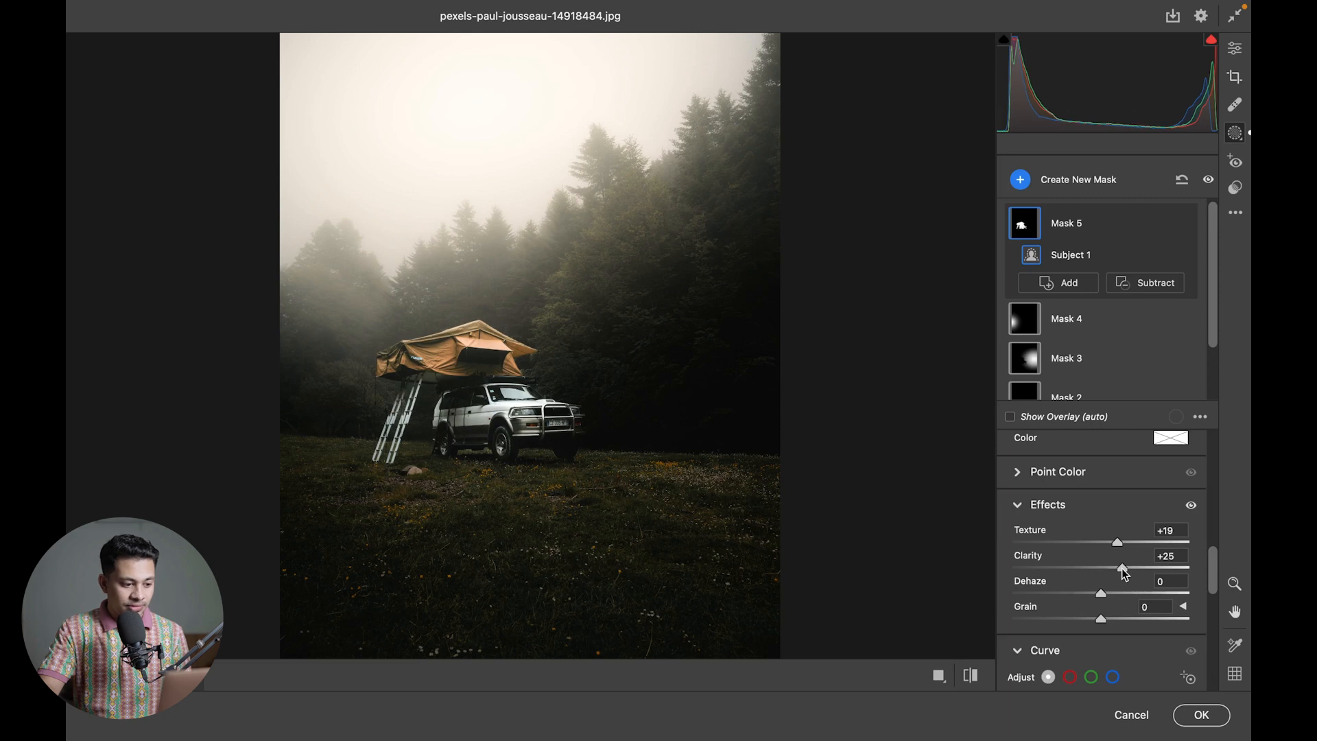
{"action": "left_click_drag", "start_coordinate": [1128, 573], "coordinate": [1103, 596]}
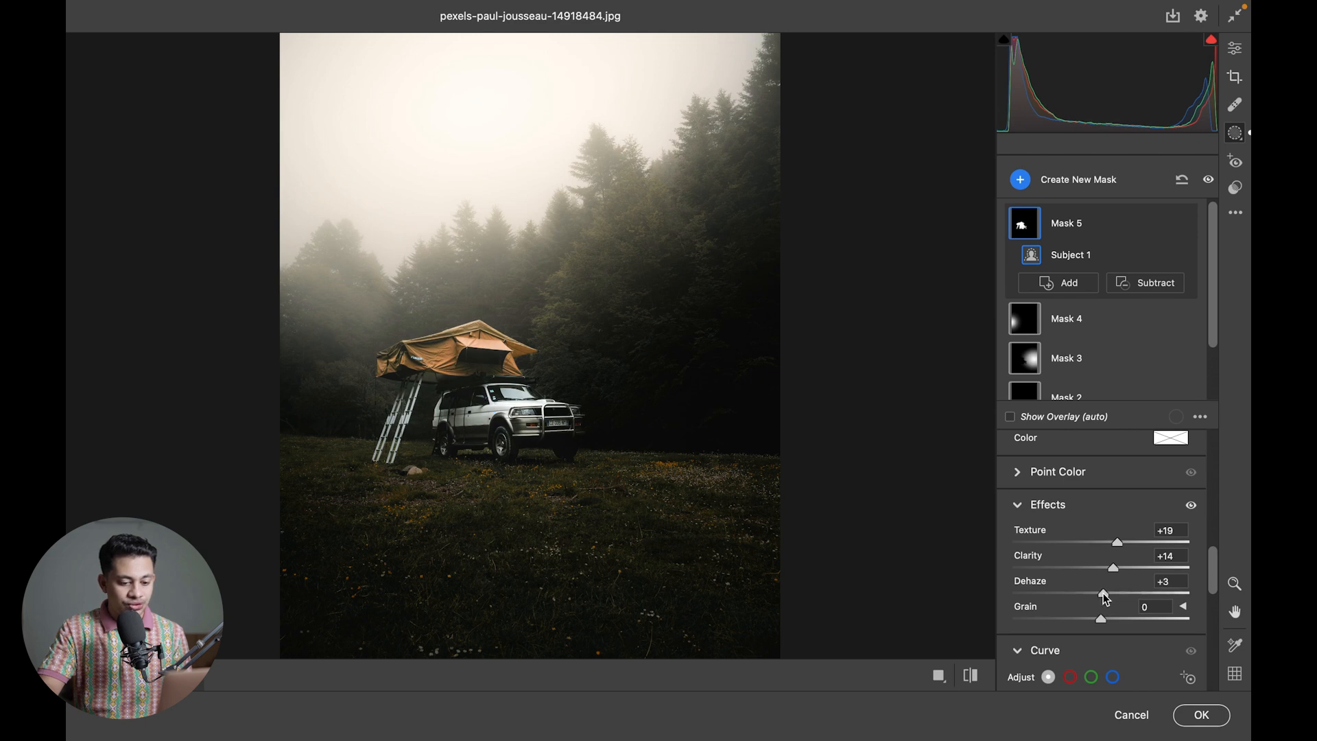
{"action": "left_click_drag", "start_coordinate": [1206, 572], "coordinate": [1206, 661]}
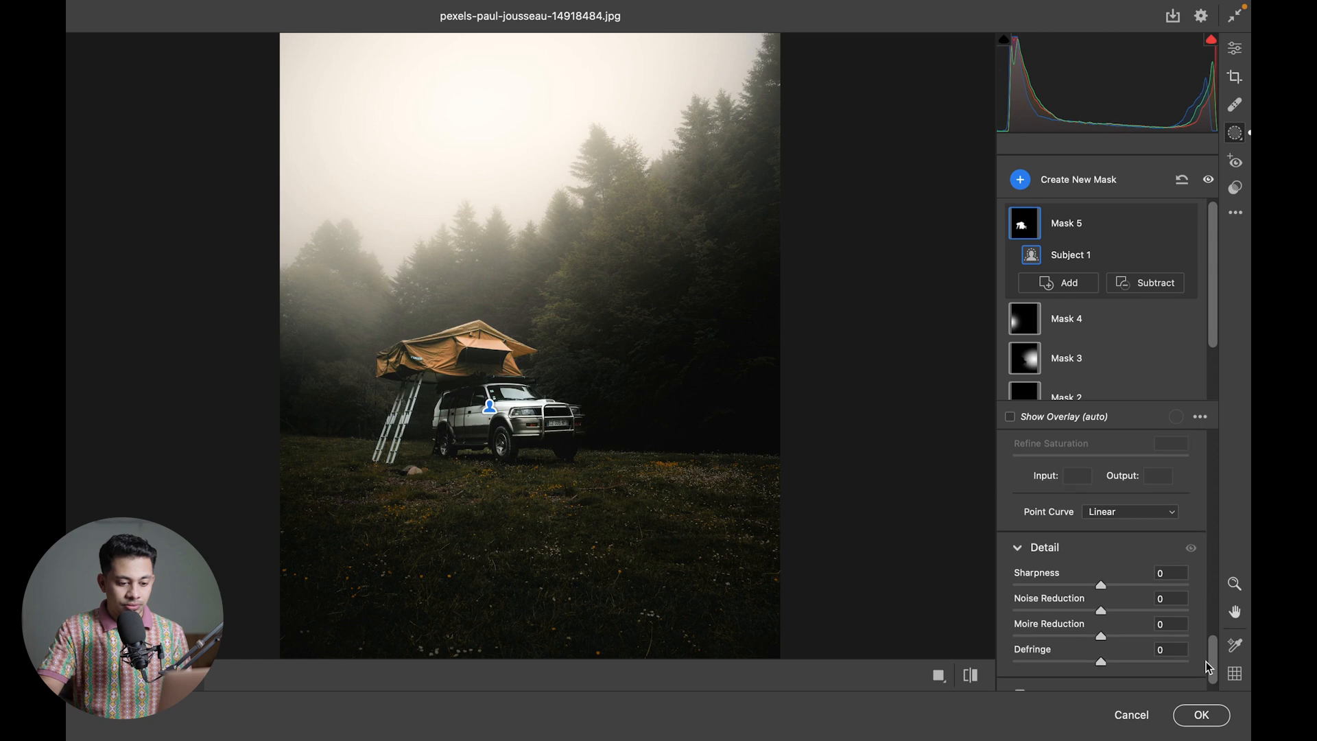
{"action": "left_click", "coordinate": [1112, 587]}
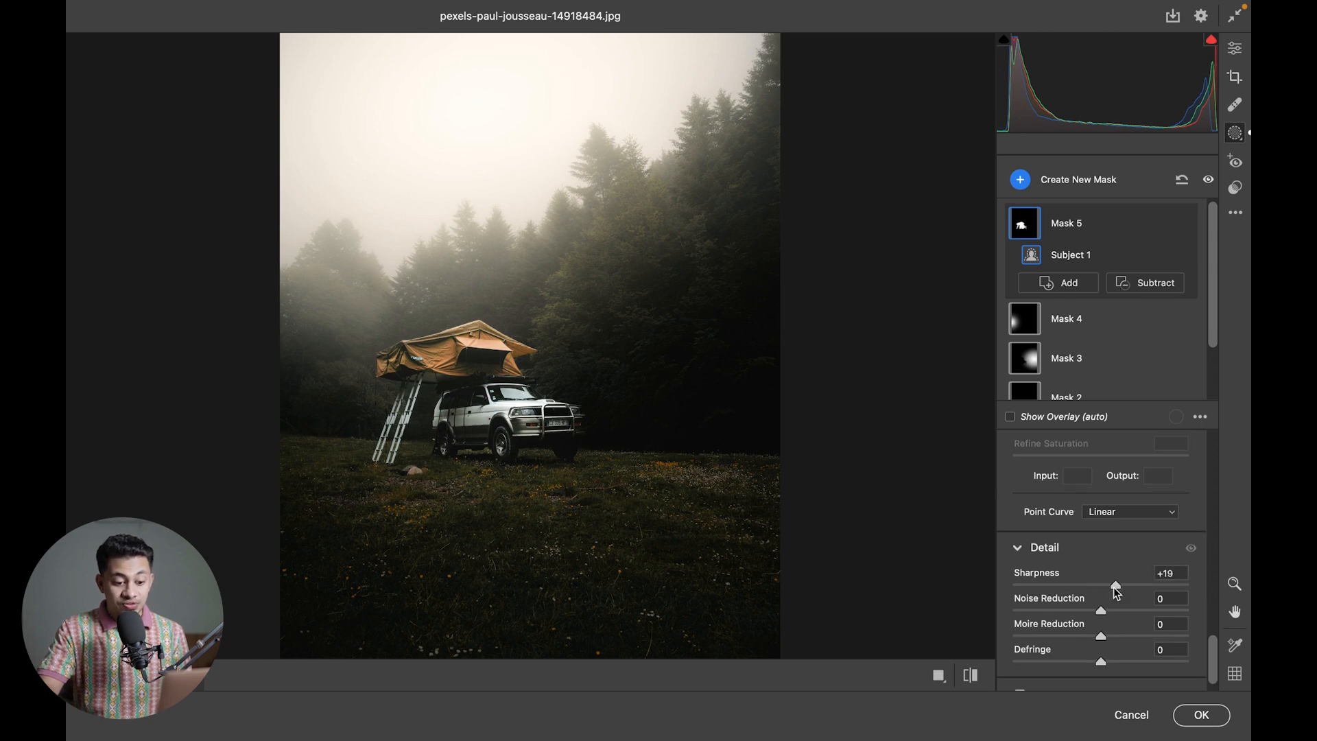
Compare the photo with only the SUV and tent mask hidden and shown
{"action": "left_click_drag", "start_coordinate": [1208, 655], "coordinate": [1214, 509]}
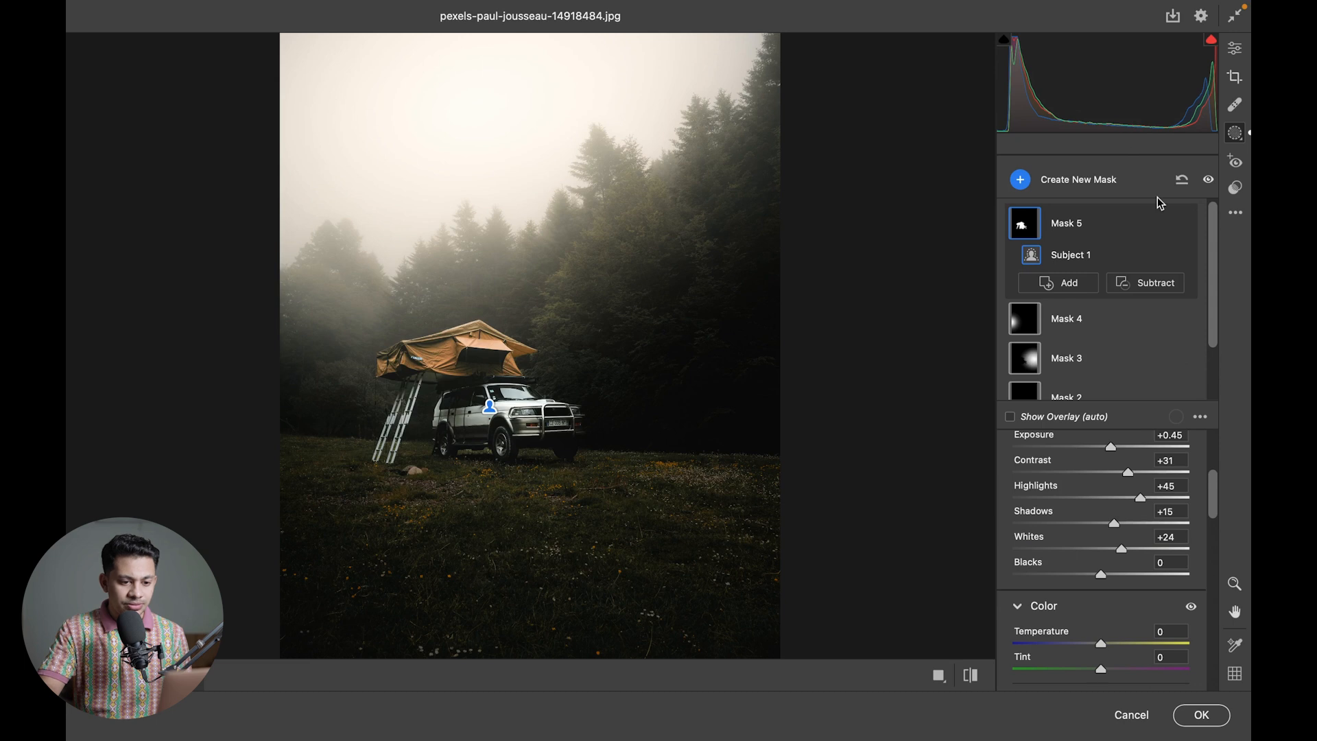
{"action": "left_click", "coordinate": [1182, 224]}
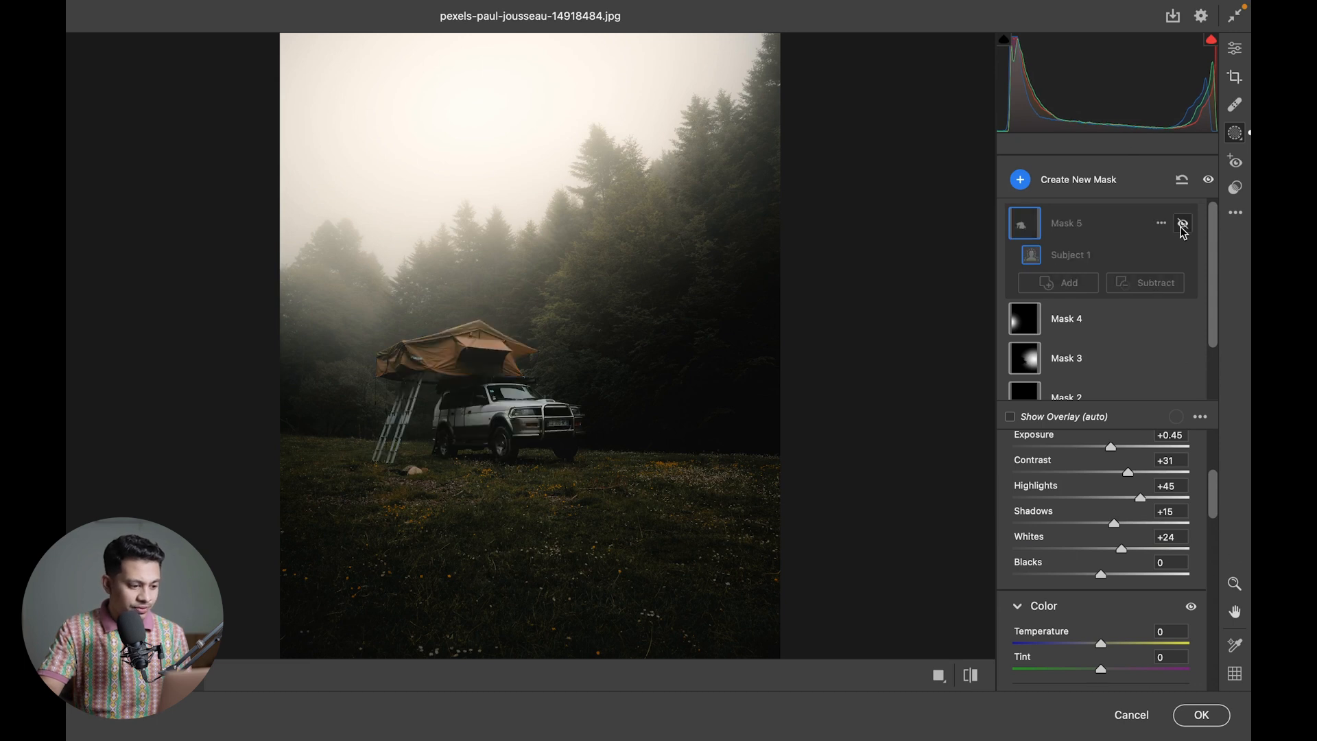
{"action": "left_click", "coordinate": [1182, 227]}
{"action": "left_click", "coordinate": [1181, 226]}
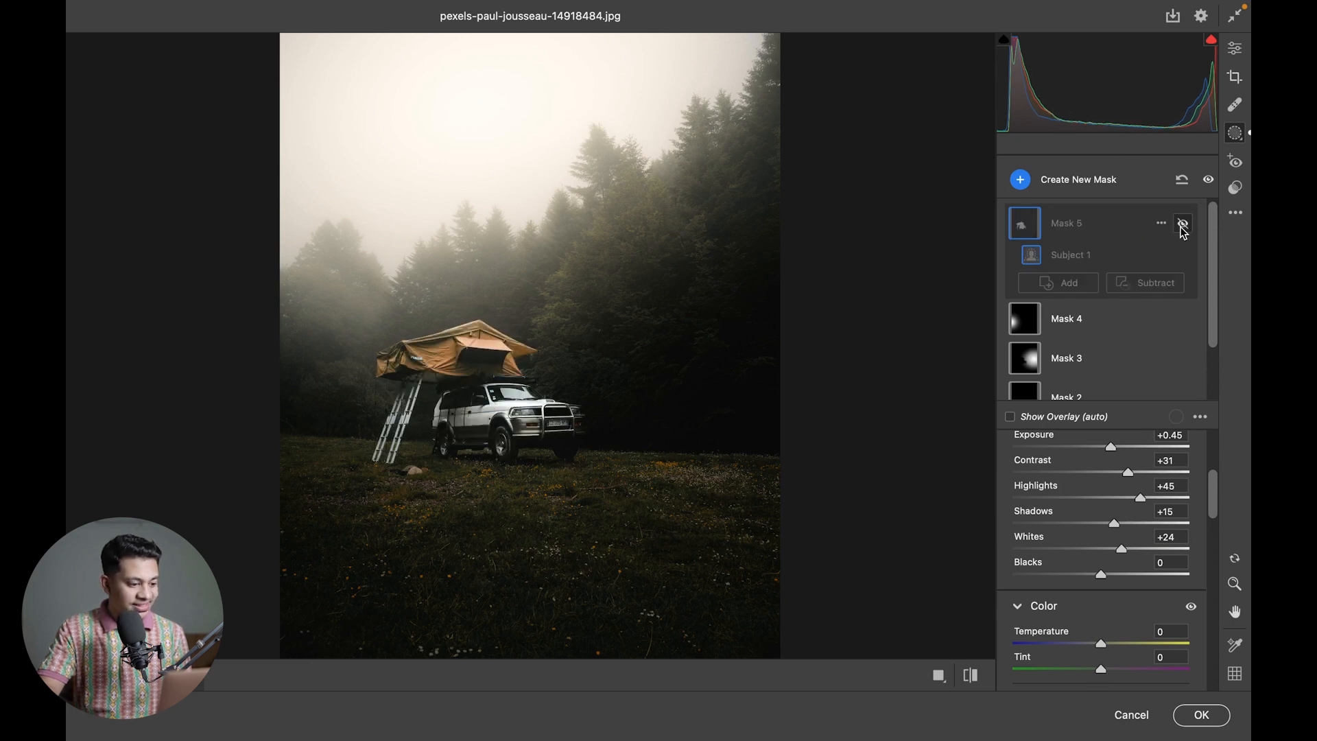
{"action": "left_click", "coordinate": [1181, 226]}
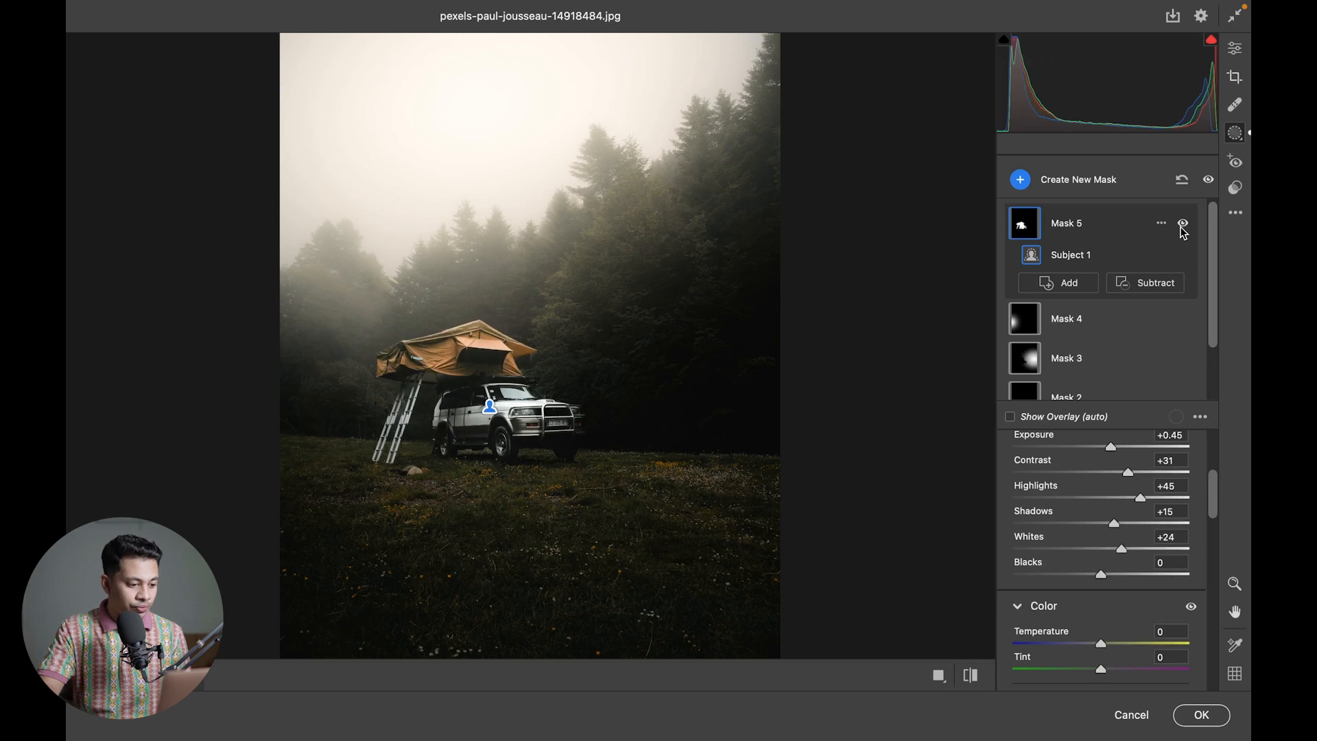
{"action": "left_click", "coordinate": [1182, 226]}
{"action": "left_click", "coordinate": [1183, 226]}
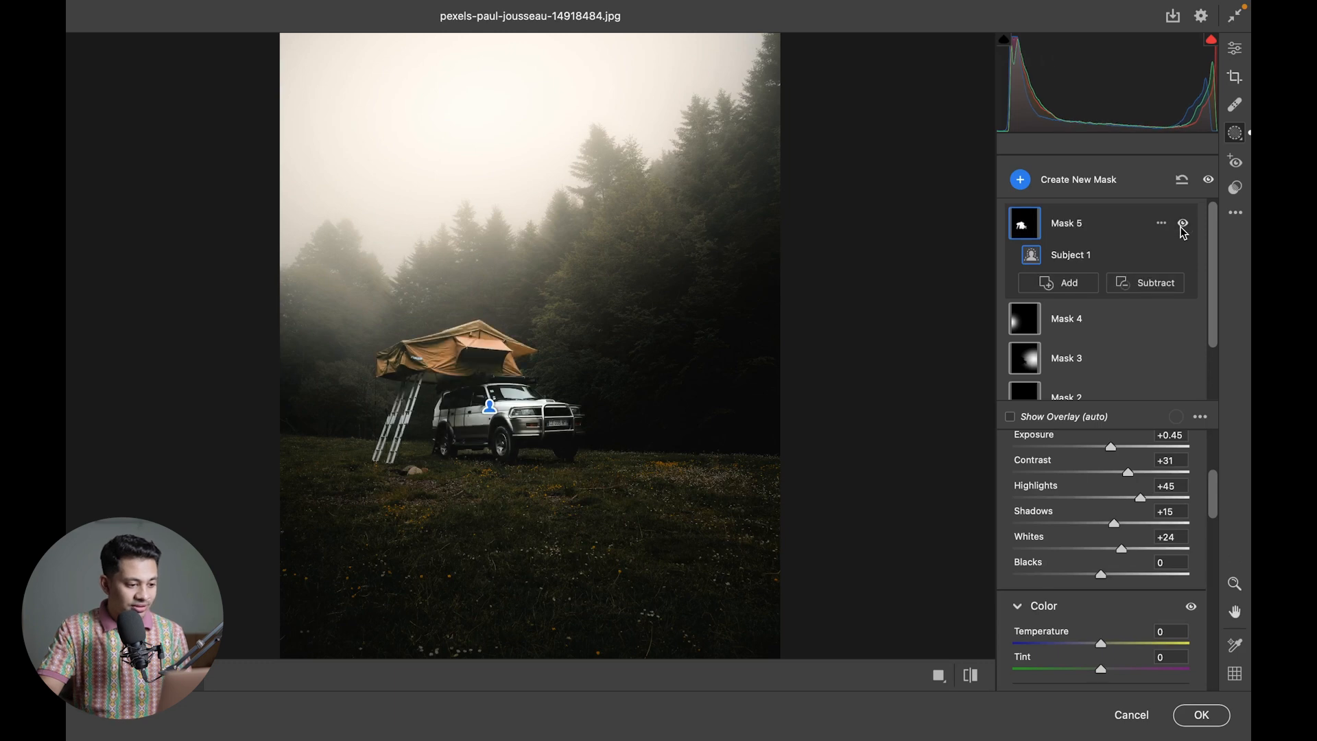
{"action": "left_click", "coordinate": [1182, 227]}
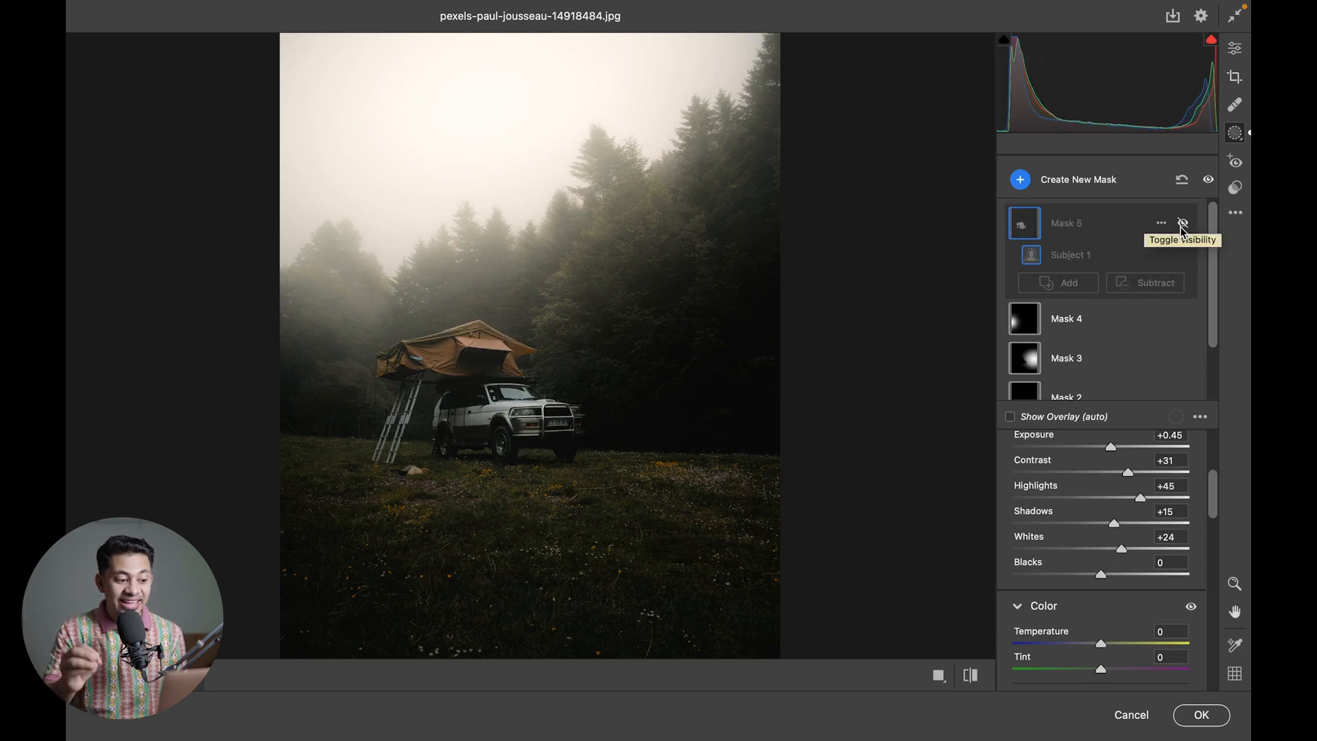
Show the SUV and tent mask again and raise its Whites to +39 and Highlights to +63
{"action": "left_click", "coordinate": [1182, 227]}
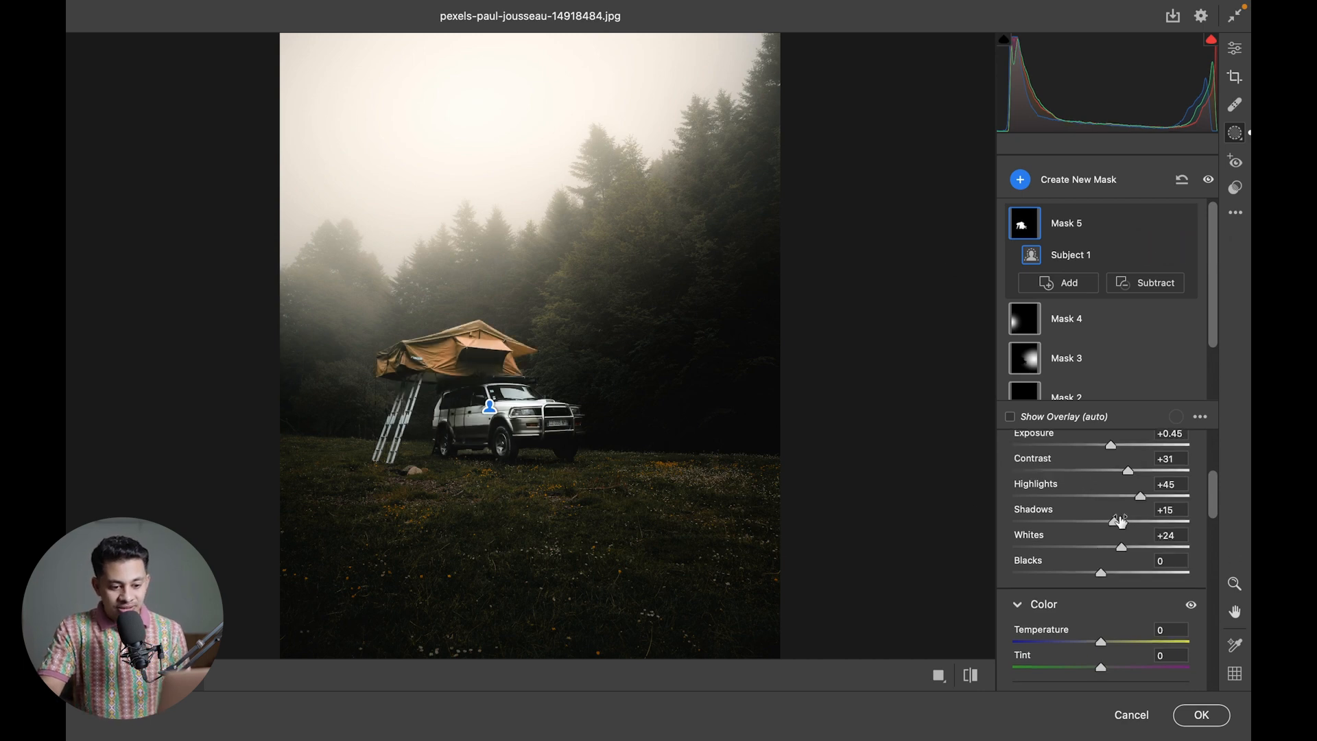
{"action": "left_click_drag", "start_coordinate": [1136, 551], "coordinate": [1137, 550]}
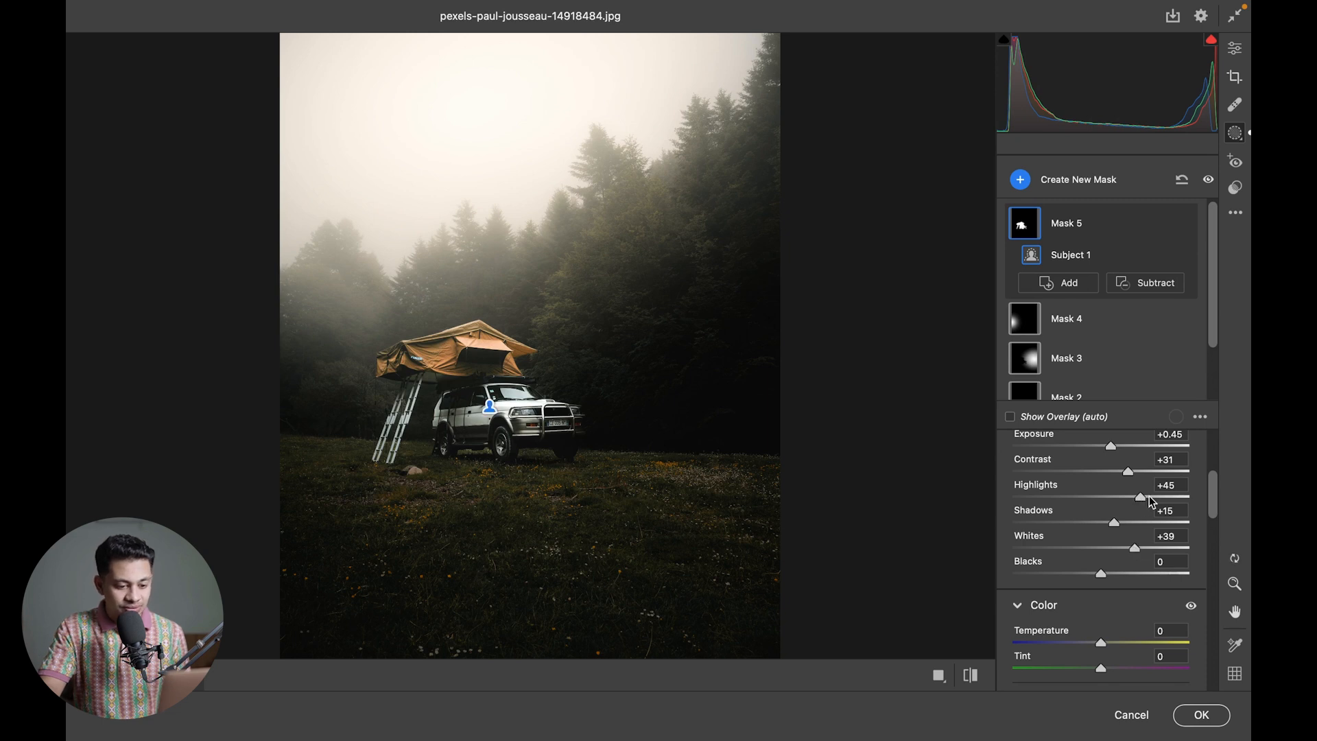
{"action": "left_click_drag", "start_coordinate": [1157, 497], "coordinate": [1155, 495]}
{"action": "scroll", "coordinate": [1093, 500], "scroll_direction": "up", "scroll_amount": 4}
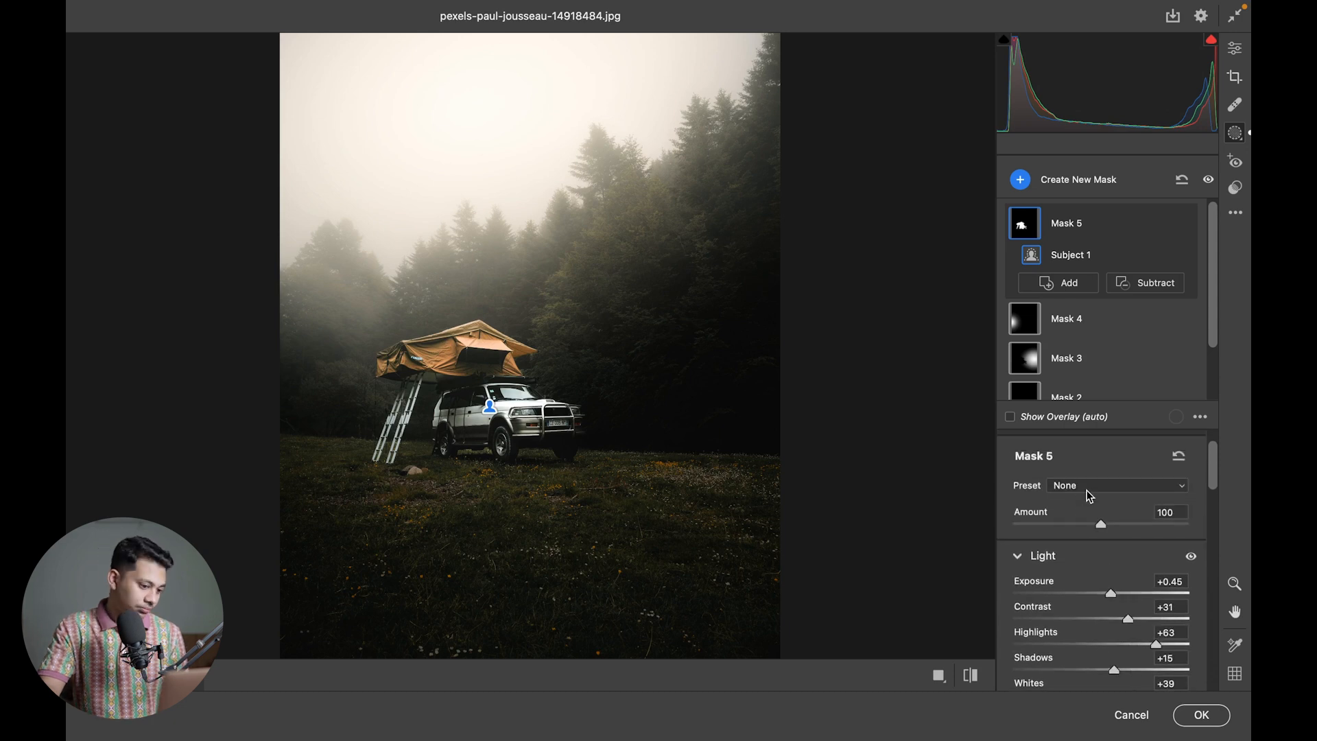
View the whole photo smaller and compare it with all masks hidden and shown
{"action": "scroll", "coordinate": [1088, 495], "scroll_direction": "up", "scroll_amount": 1}
{"action": "key", "text": "z"}
{"action": "left_click", "coordinate": [965, 447], "text": "alt"}
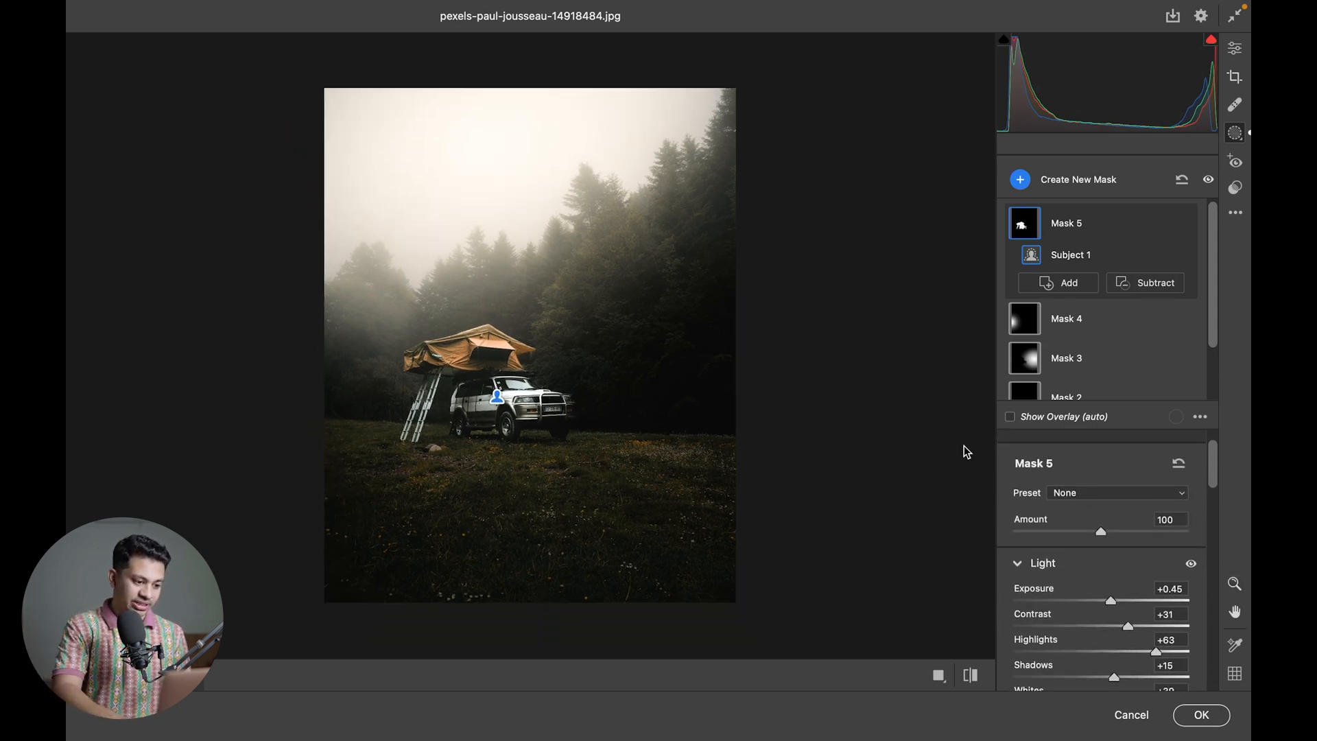
{"action": "left_click", "coordinate": [1209, 180]}
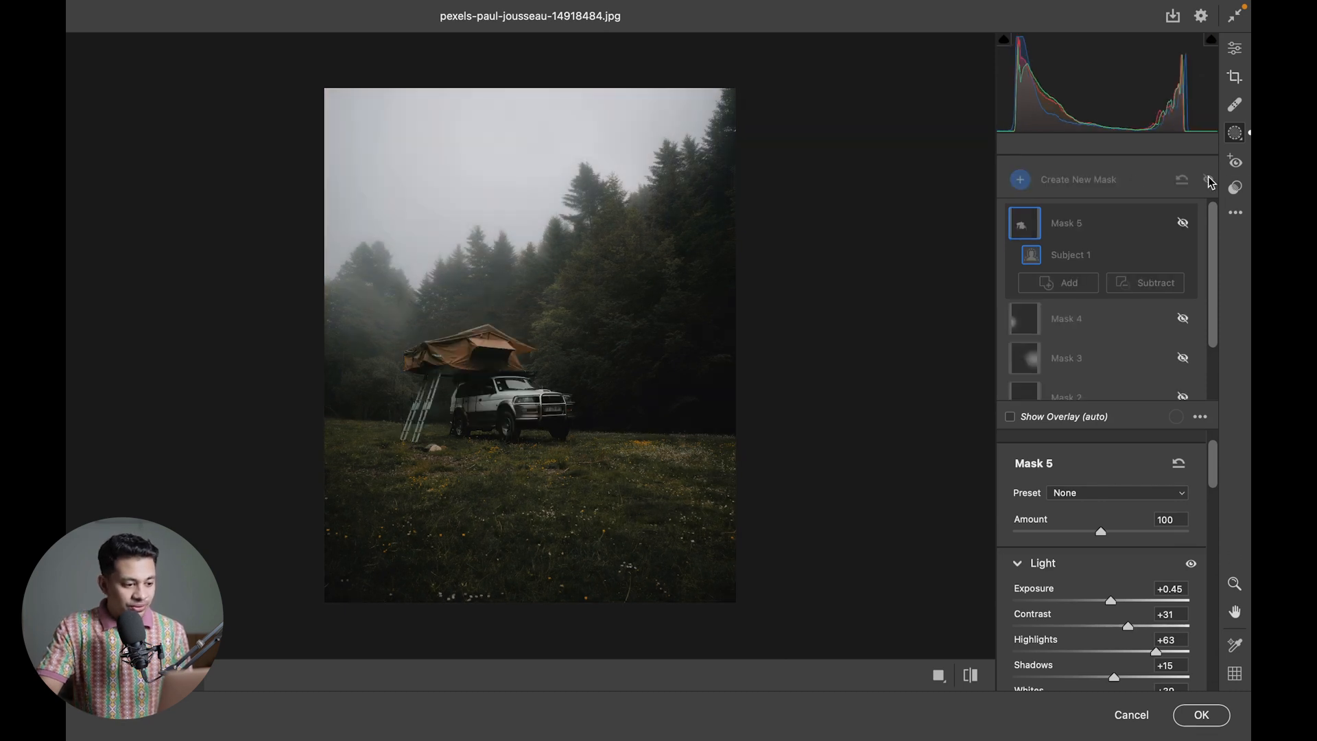
{"action": "left_click", "coordinate": [1209, 180]}
{"action": "left_click", "coordinate": [1208, 181]}
{"action": "left_click", "coordinate": [1209, 180]}
{"action": "left_click", "coordinate": [1208, 181]}
{"action": "left_click", "coordinate": [1209, 180]}
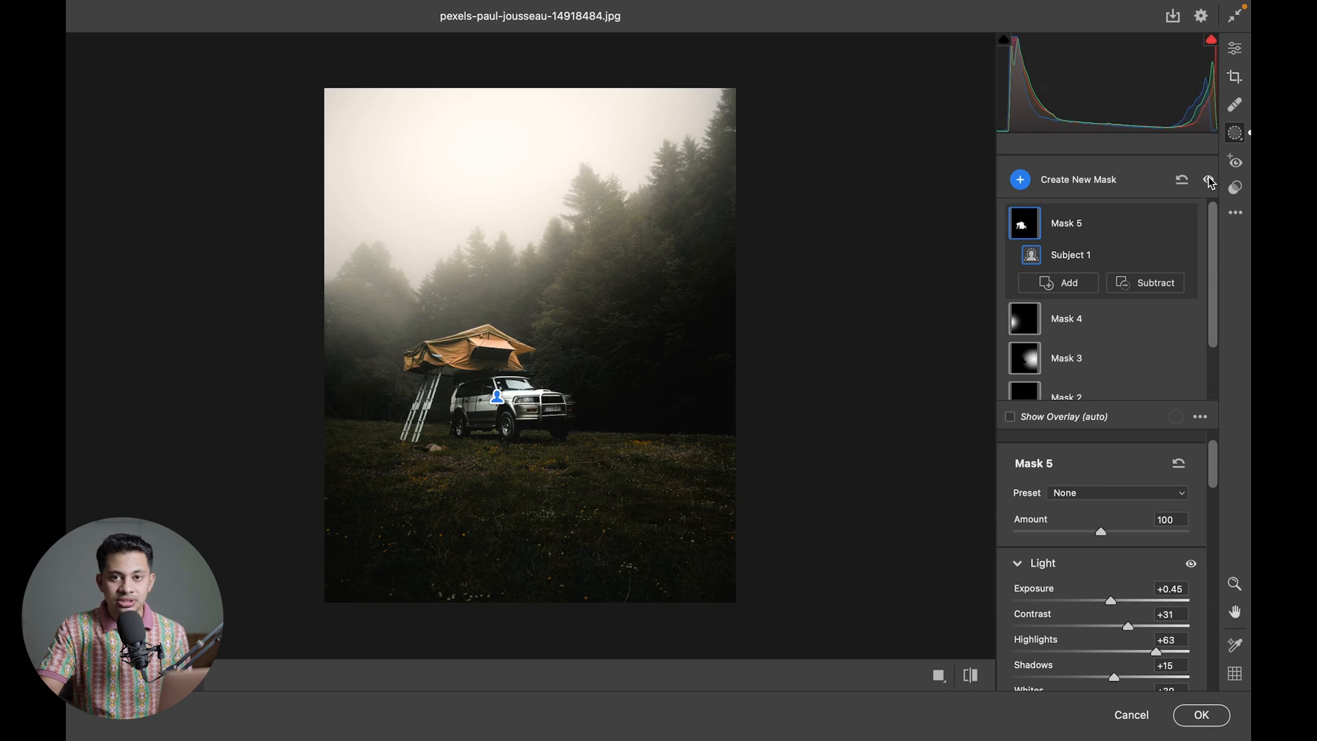
{"action": "left_click", "coordinate": [1208, 180]}
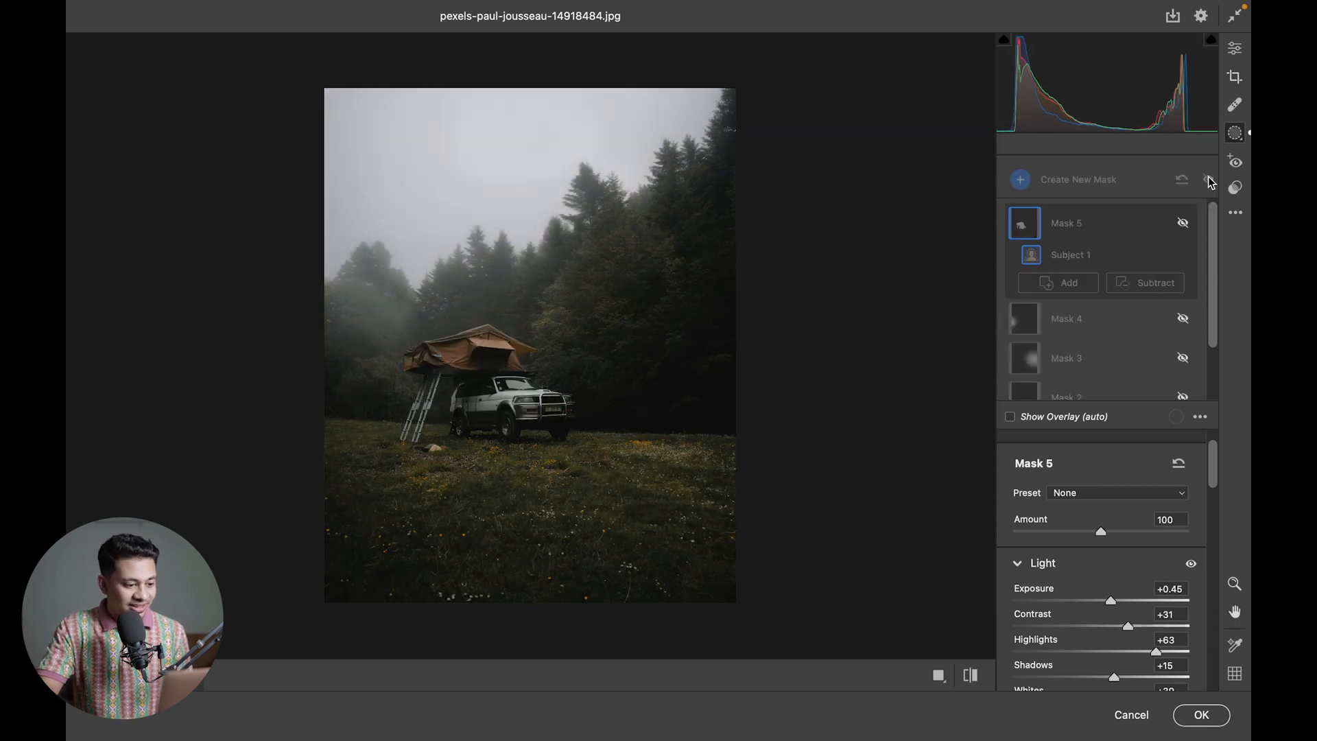
{"action": "left_click", "coordinate": [1209, 180]}
{"action": "left_click", "coordinate": [1209, 181]}
{"action": "left_click", "coordinate": [1209, 180]}
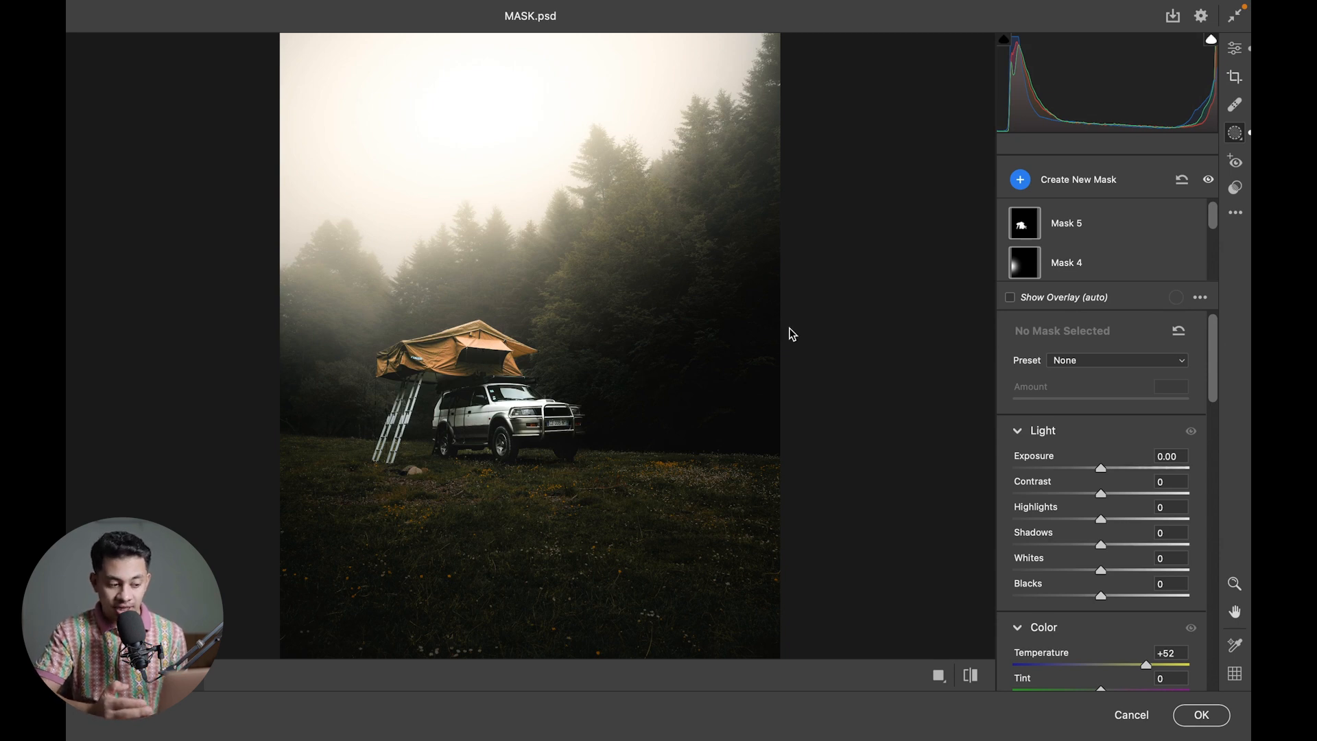
Create a Color Range mask sampled from the orange tent fabric and check its overlay
{"action": "left_click", "coordinate": [1028, 183]}
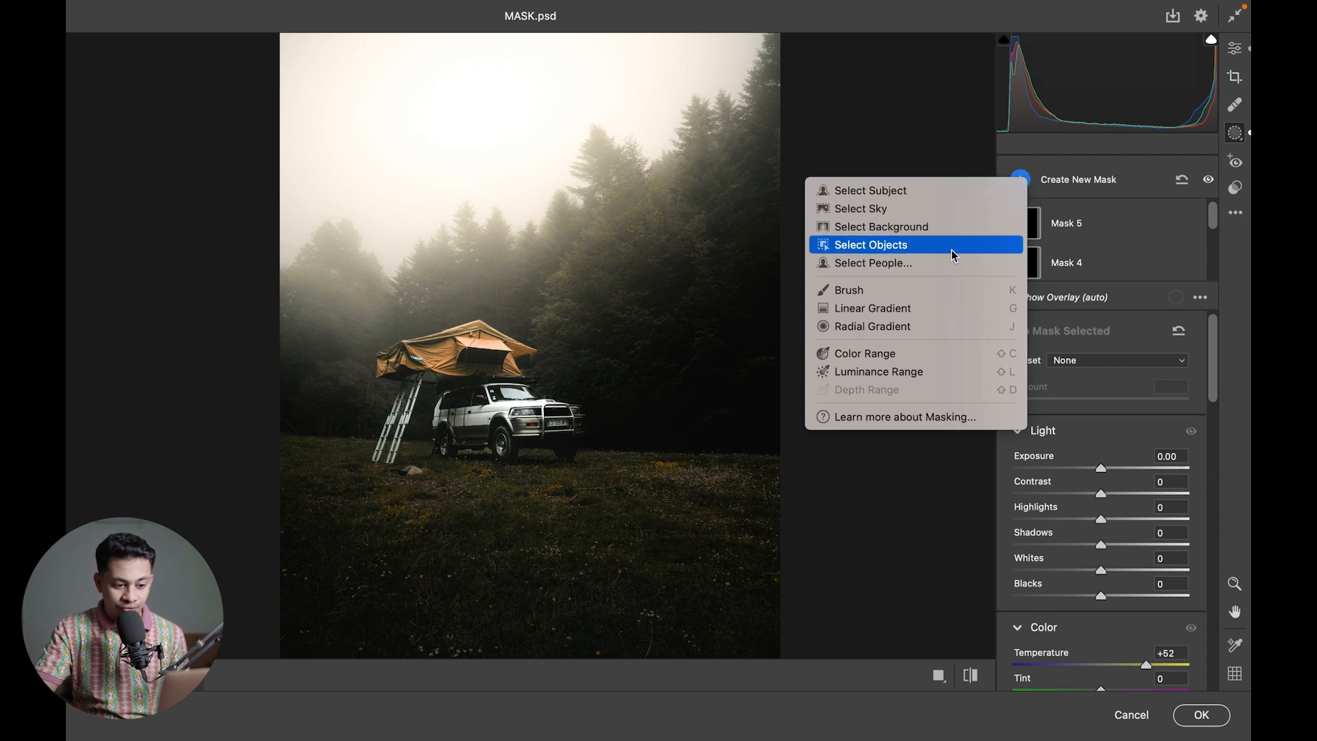
{"action": "left_click", "coordinate": [865, 355]}
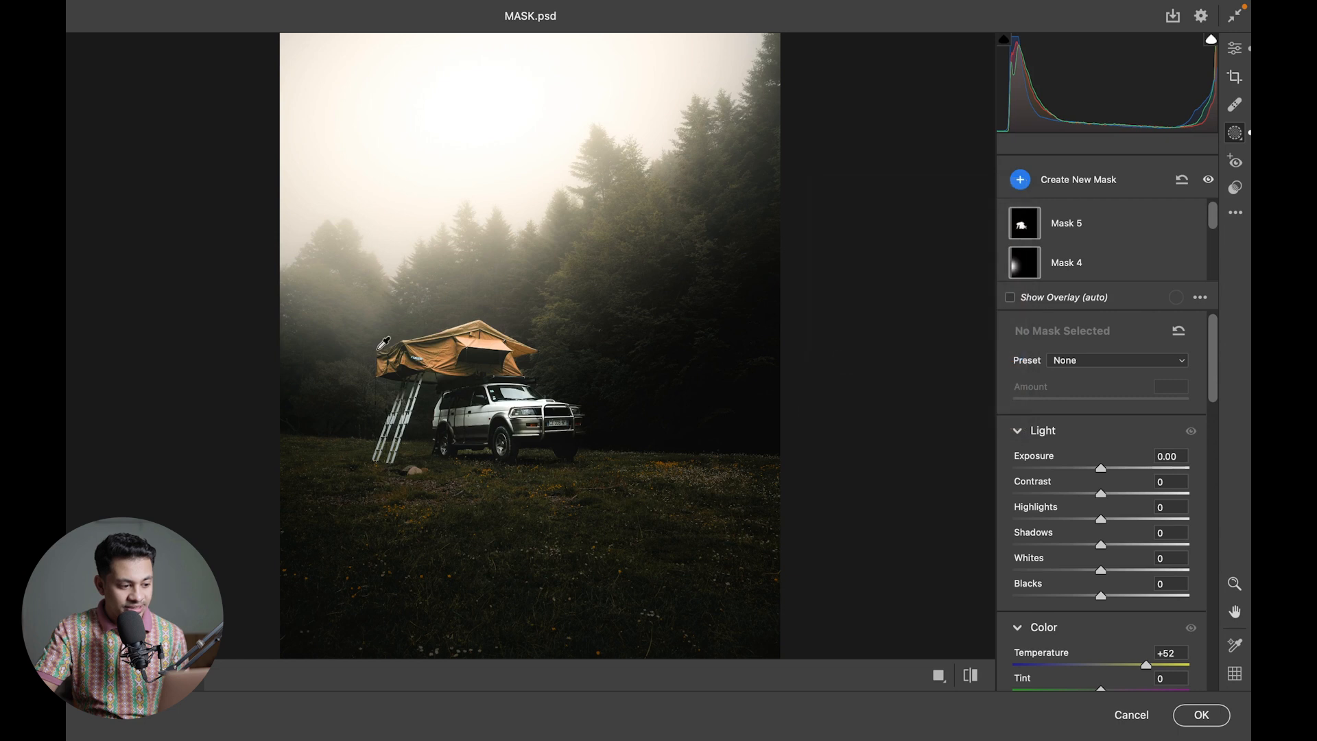
{"action": "left_click", "coordinate": [427, 353]}
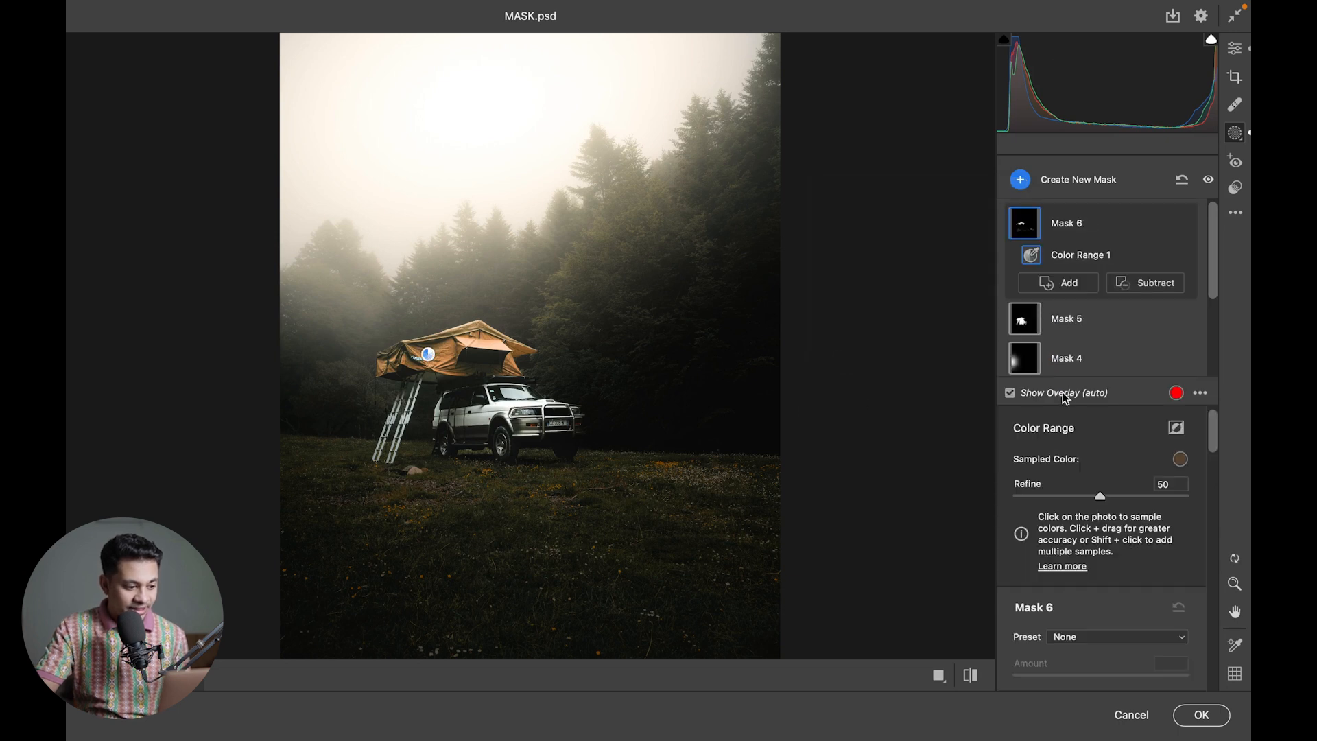
{"action": "mouse_move", "coordinate": [1171, 323]}
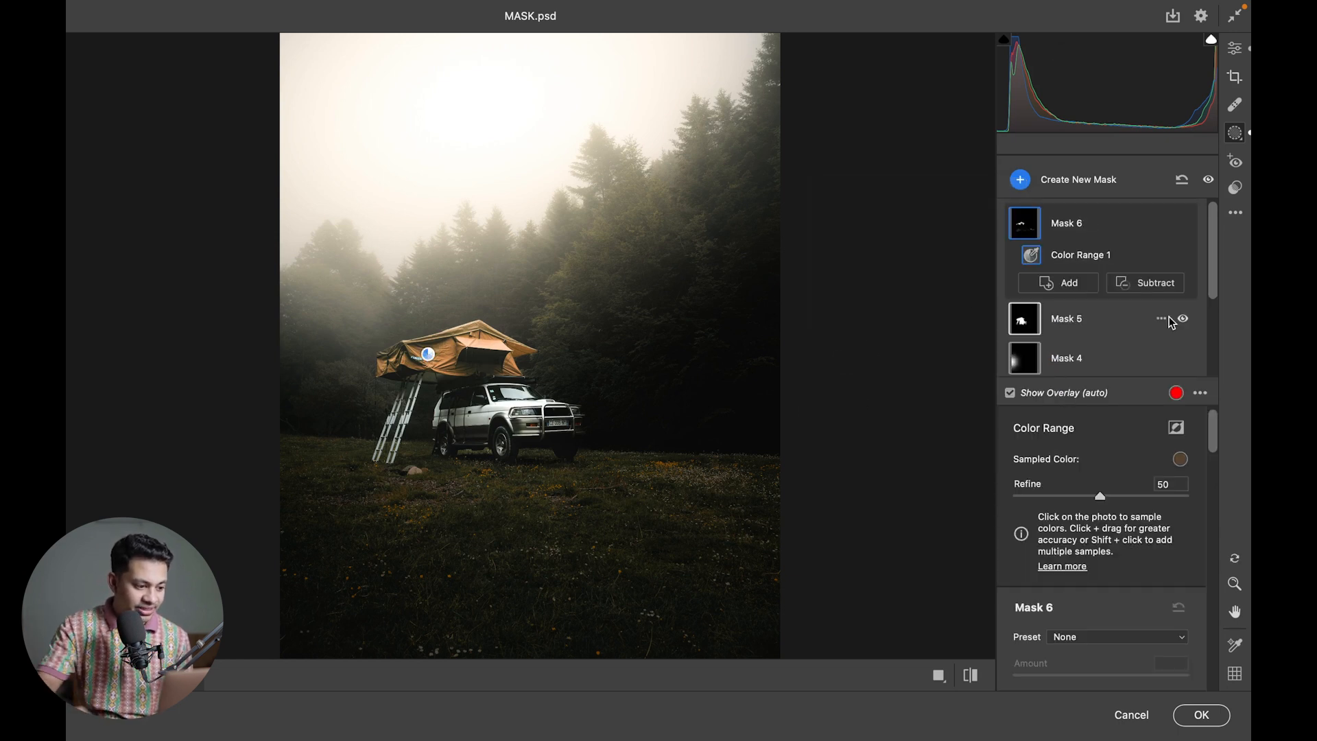
{"action": "left_click_drag", "start_coordinate": [1212, 228], "coordinate": [1212, 232]}
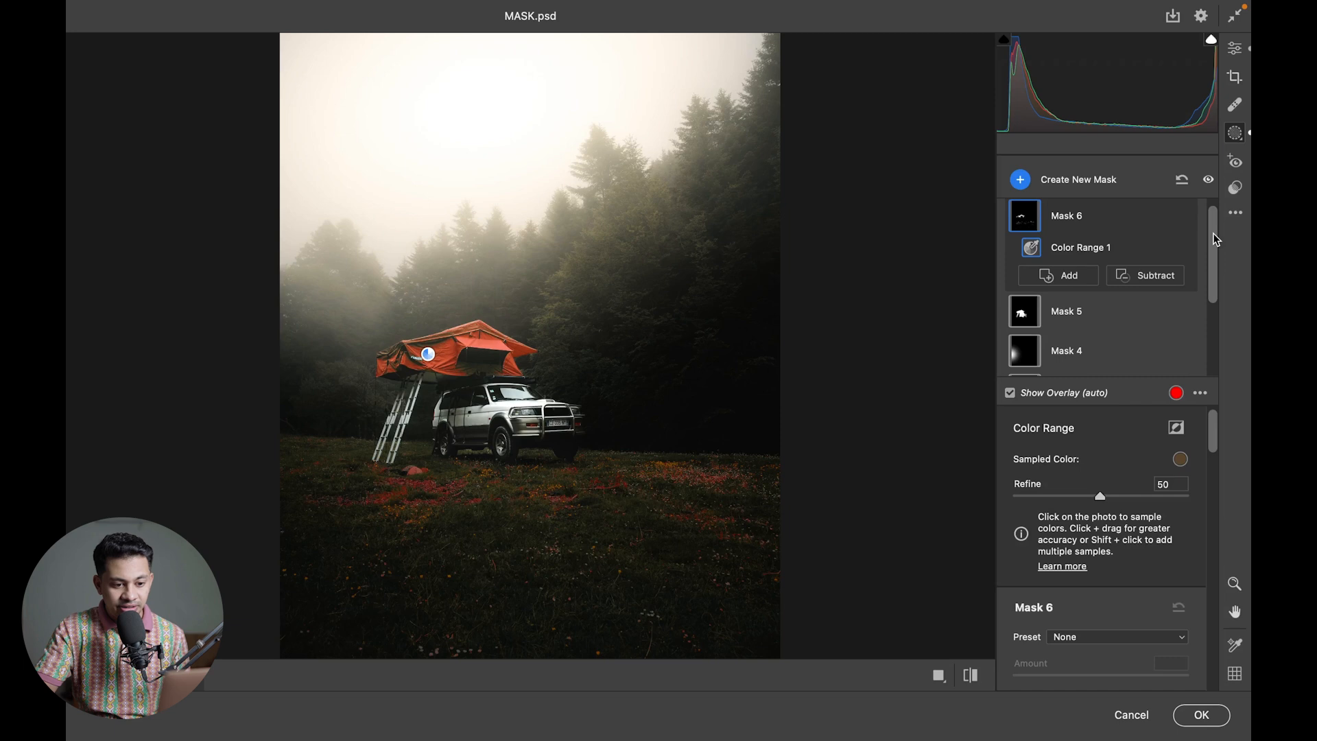
Add a brush to the tent color mask and paint over the missed parts of the fabric
{"action": "left_click", "coordinate": [1068, 276]}
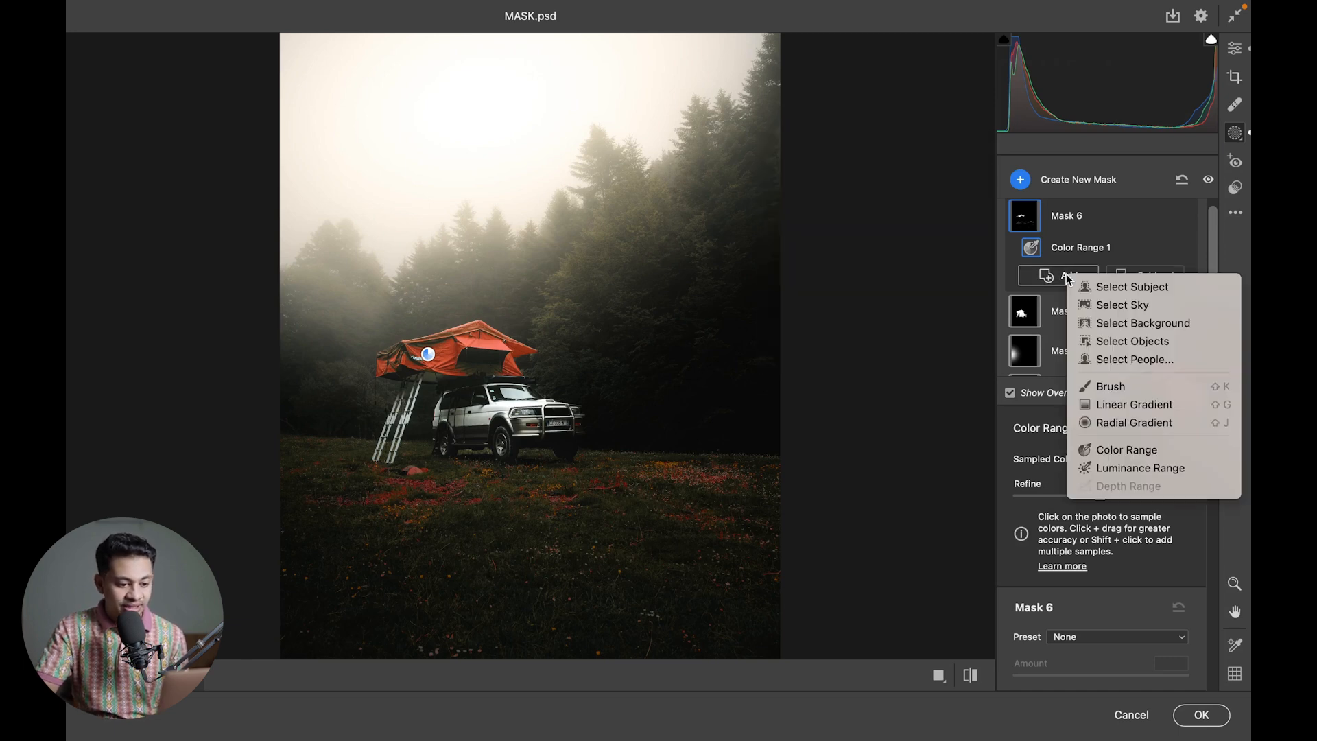
{"action": "left_click", "coordinate": [1090, 386]}
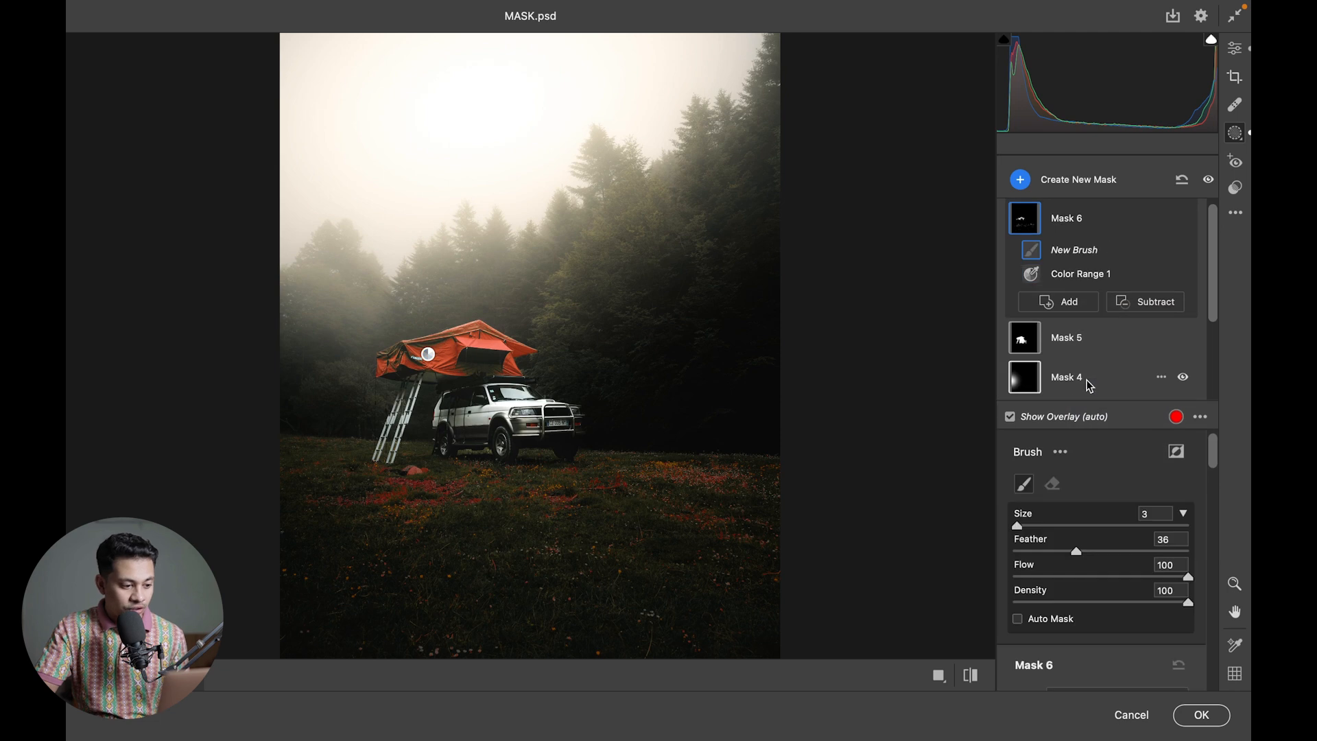
{"action": "left_click_drag", "start_coordinate": [467, 348], "coordinate": [425, 347]}
{"action": "key", "text": "super+plus"}
{"action": "mouse_move", "coordinate": [348, 374]}
{"action": "left_mouse_down"}
{"action": "mouse_move", "coordinate": [626, 356]}
{"action": "mouse_move", "coordinate": [575, 318]}
{"action": "mouse_move", "coordinate": [437, 336]}
{"action": "mouse_move", "coordinate": [572, 297]}
{"action": "mouse_move", "coordinate": [644, 362]}
{"action": "mouse_move", "coordinate": [582, 386]}
{"action": "mouse_move", "coordinate": [570, 410]}
{"action": "mouse_move", "coordinate": [631, 397]}
{"action": "mouse_move", "coordinate": [718, 406]}
{"action": "mouse_move", "coordinate": [709, 361]}
{"action": "mouse_move", "coordinate": [641, 350]}
{"action": "mouse_move", "coordinate": [693, 332]}
{"action": "mouse_move", "coordinate": [618, 328]}
{"action": "mouse_move", "coordinate": [576, 290]}
{"action": "mouse_move", "coordinate": [487, 297]}
{"action": "mouse_move", "coordinate": [628, 257]}
{"action": "mouse_move", "coordinate": [755, 311]}
{"action": "mouse_move", "coordinate": [634, 256]}
{"action": "mouse_move", "coordinate": [439, 334]}
{"action": "mouse_move", "coordinate": [392, 328]}
{"action": "mouse_move", "coordinate": [432, 306]}
{"action": "mouse_move", "coordinate": [317, 356]}
{"action": "mouse_move", "coordinate": [356, 377]}
{"action": "mouse_move", "coordinate": [336, 409]}
{"action": "mouse_move", "coordinate": [323, 400]}
{"action": "mouse_move", "coordinate": [366, 392]}
{"action": "left_mouse_up"}
{"action": "key", "text": "]"}
{"action": "key", "text": "]"}
{"action": "key", "text": "["}
{"action": "key", "text": "["}
{"action": "key", "text": "super+0"}
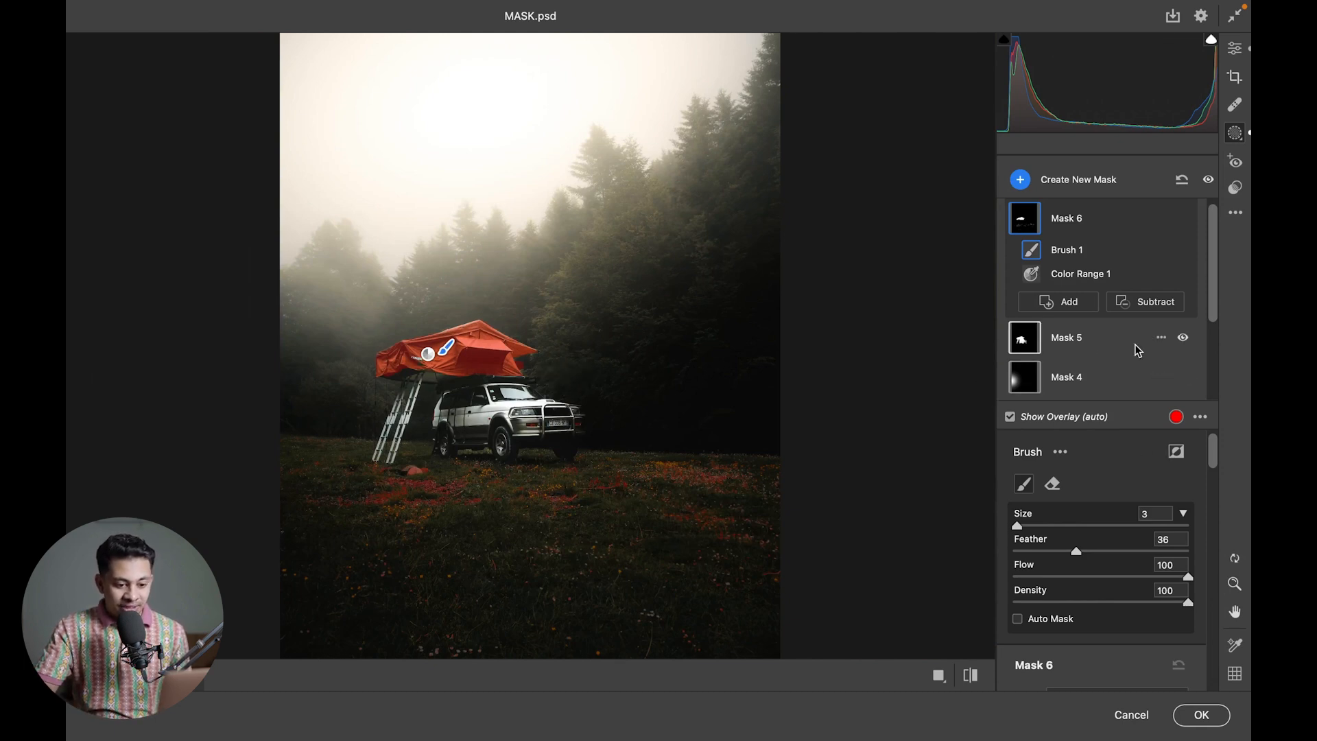
Recolor the tent mask to a vivid orange with Saturation +75, Hue -15.8 and Temperature +13
{"action": "left_click_drag", "start_coordinate": [1218, 456], "coordinate": [1207, 543]}
{"action": "left_click", "coordinate": [1125, 529]}
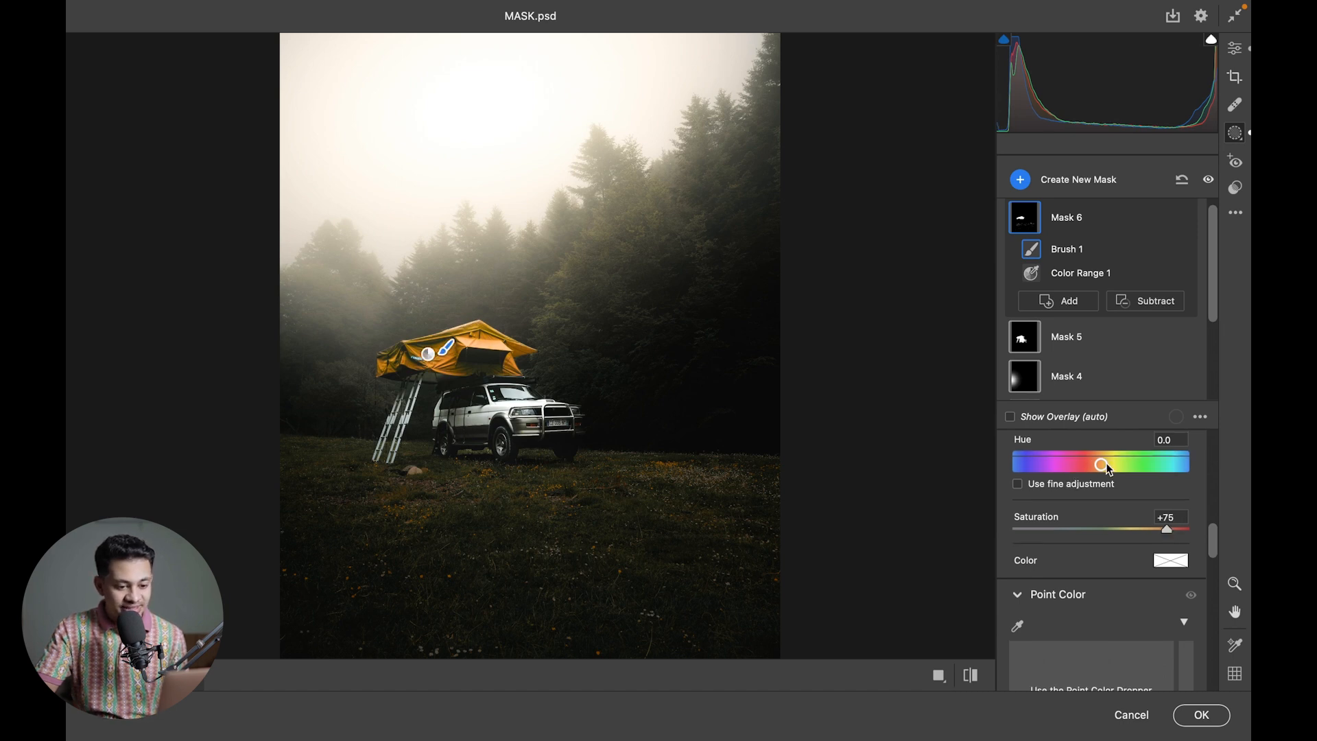
{"action": "left_click_drag", "start_coordinate": [1102, 468], "coordinate": [1094, 465]}
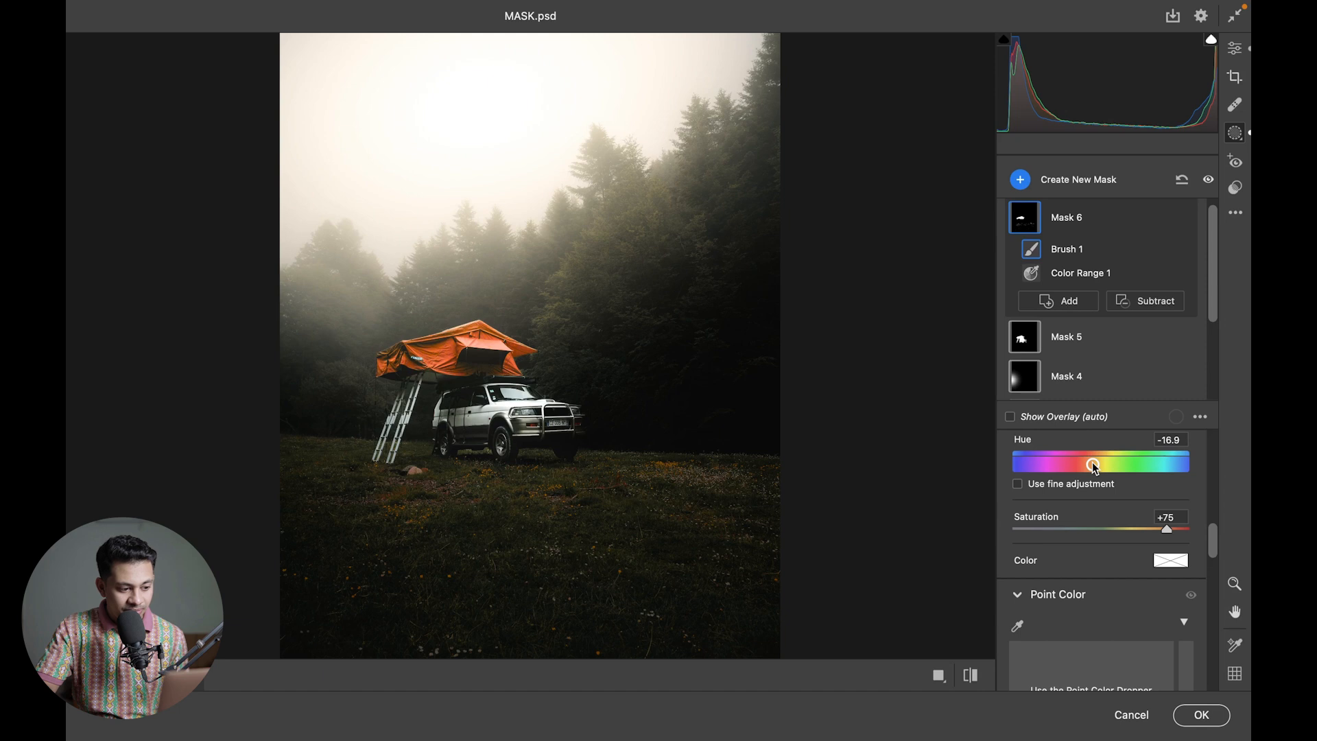
{"action": "left_click_drag", "start_coordinate": [1093, 463], "coordinate": [1093, 464]}
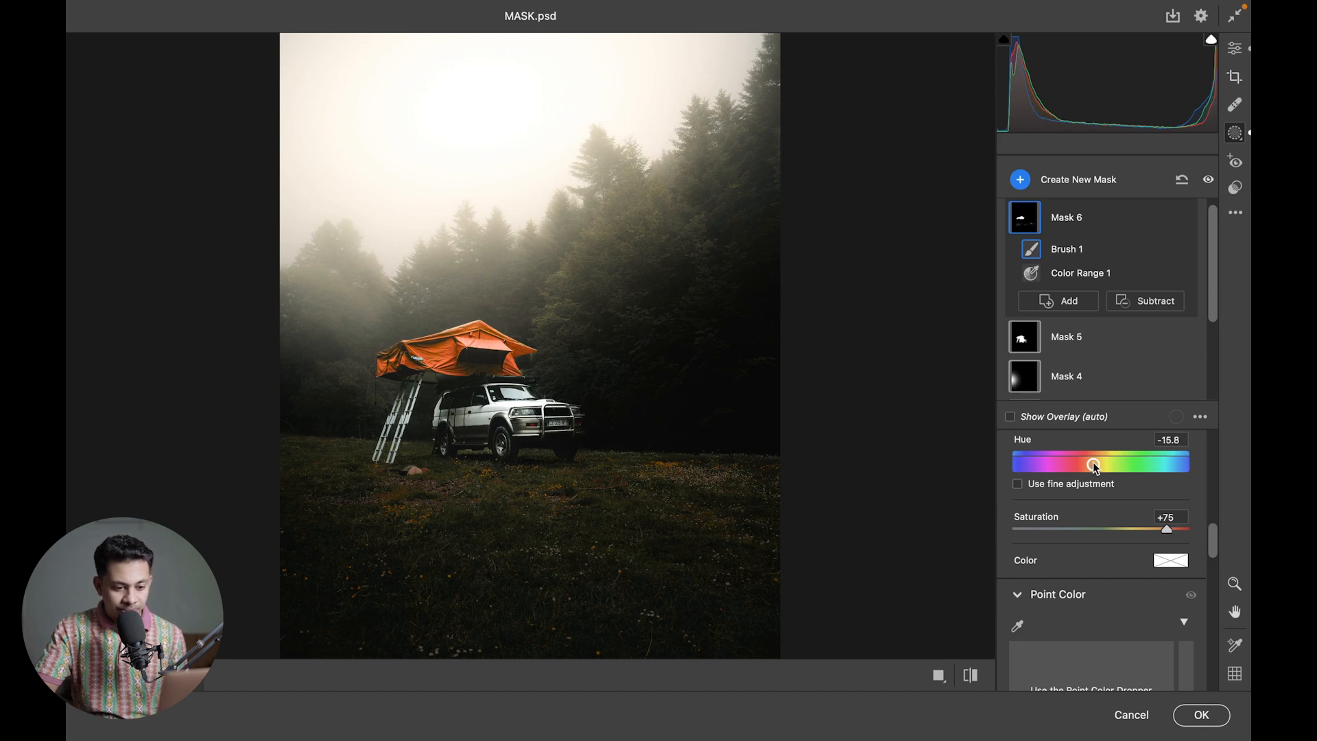
{"action": "scroll", "coordinate": [1121, 541], "scroll_direction": "up", "scroll_amount": 2}
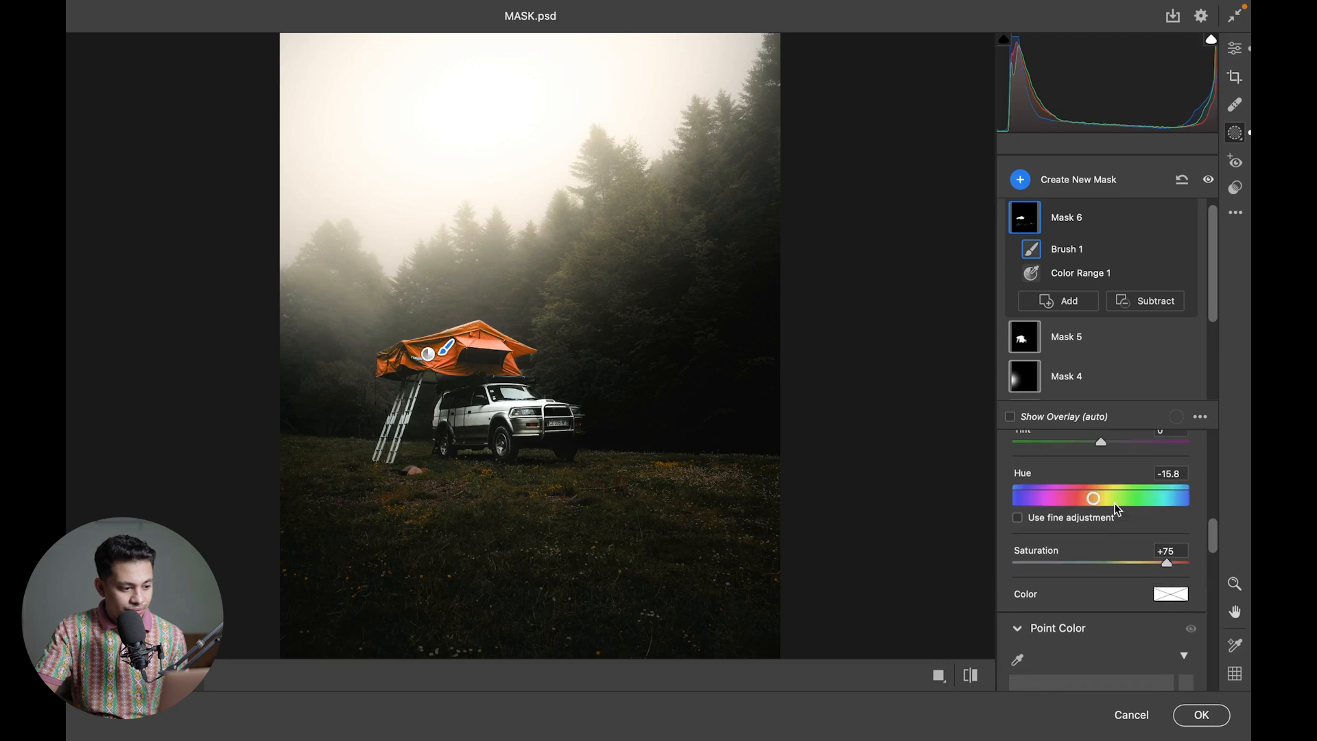
{"action": "scroll", "coordinate": [1113, 503], "scroll_direction": "up", "scroll_amount": 2}
{"action": "left_click_drag", "start_coordinate": [1090, 456], "coordinate": [1113, 457]}
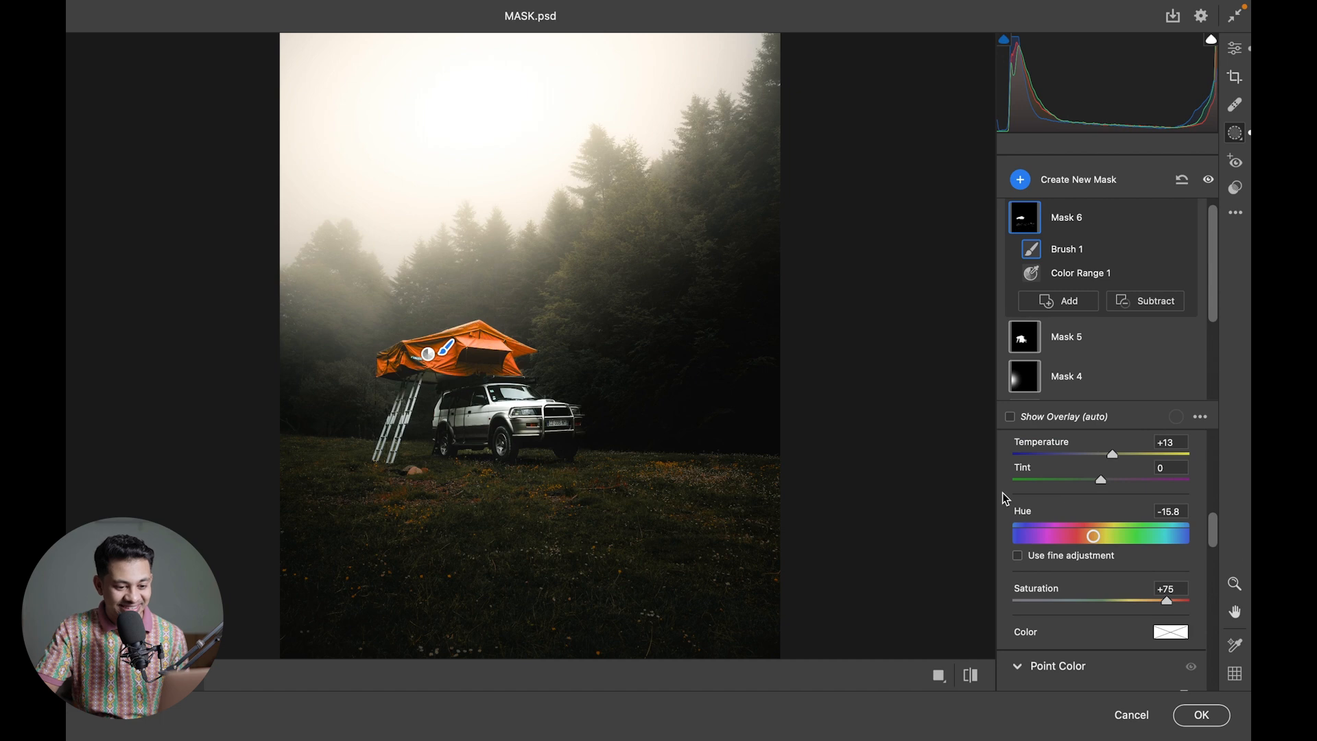
{"action": "scroll", "coordinate": [1186, 471], "scroll_direction": "up", "scroll_amount": 1}
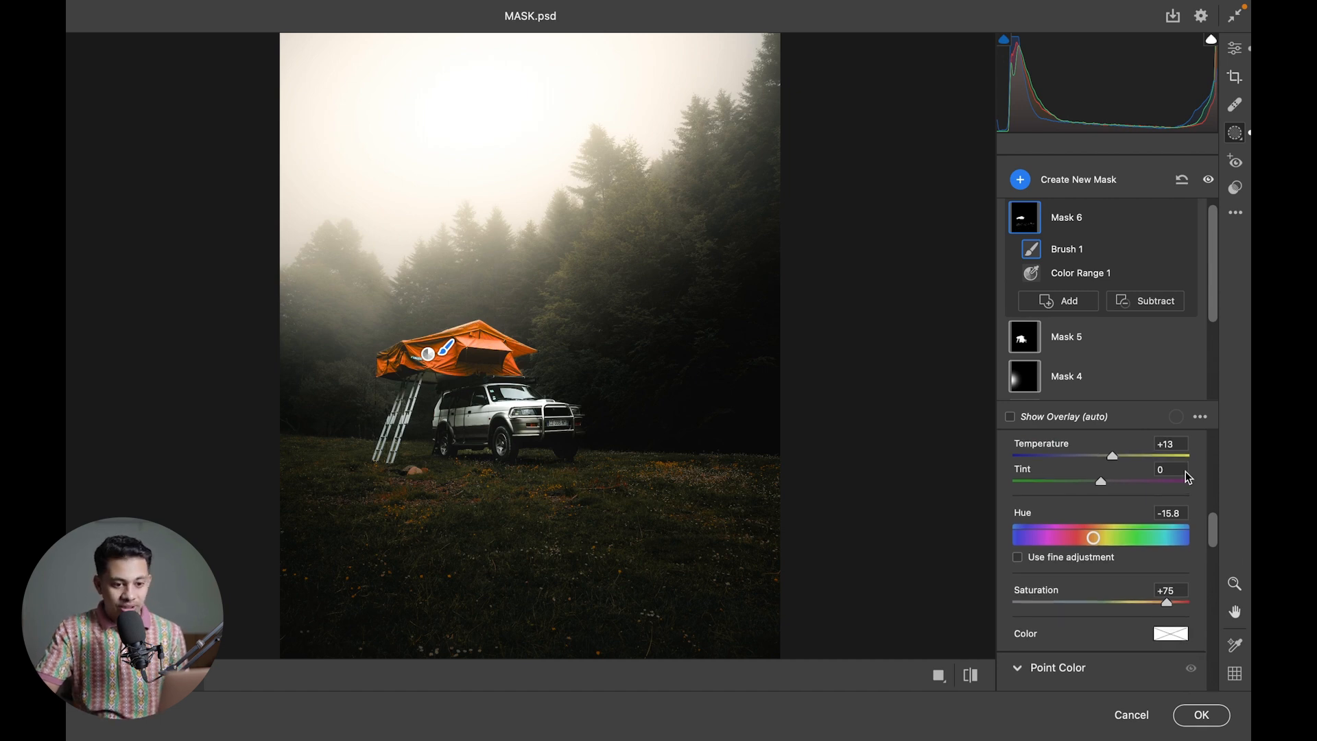
Compare the photo with only the tent color mask hidden and shown
{"action": "scroll", "coordinate": [1187, 500], "scroll_direction": "up", "scroll_amount": 2}
{"action": "left_click", "coordinate": [1183, 218]}
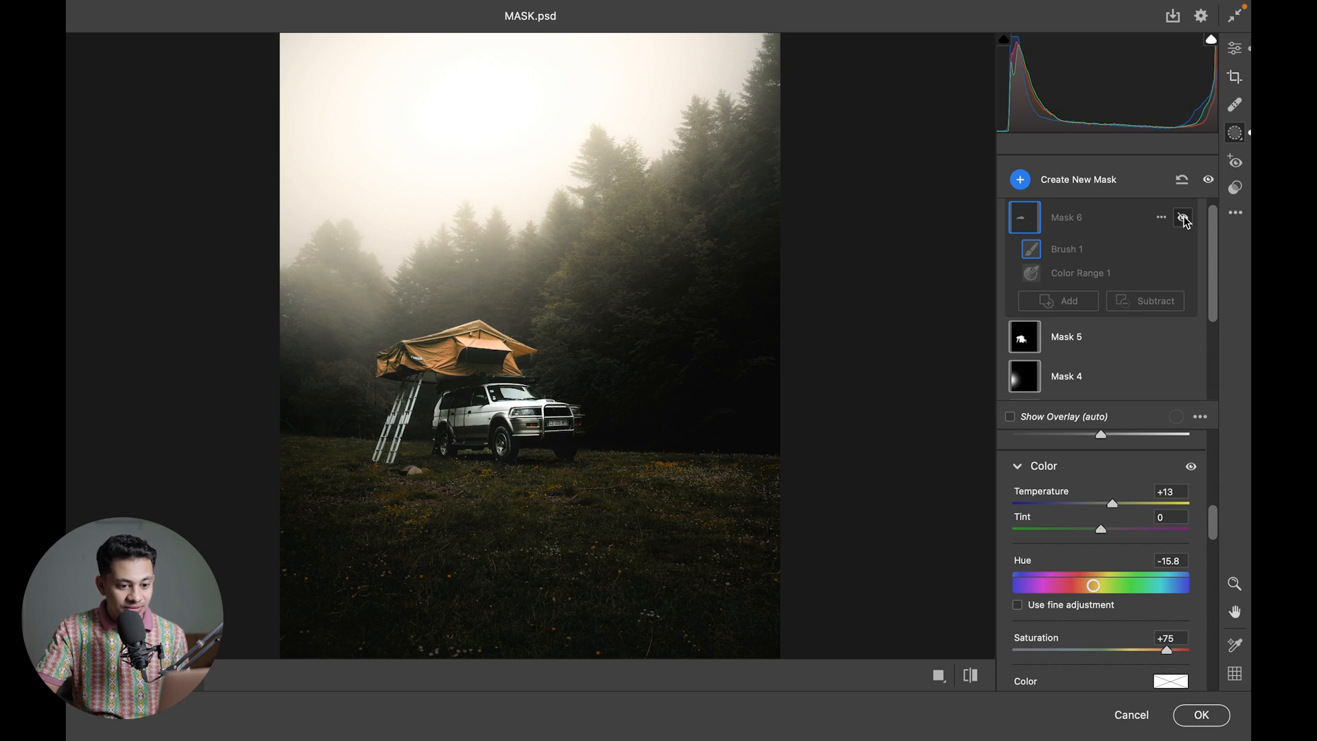
{"action": "left_click", "coordinate": [1183, 218]}
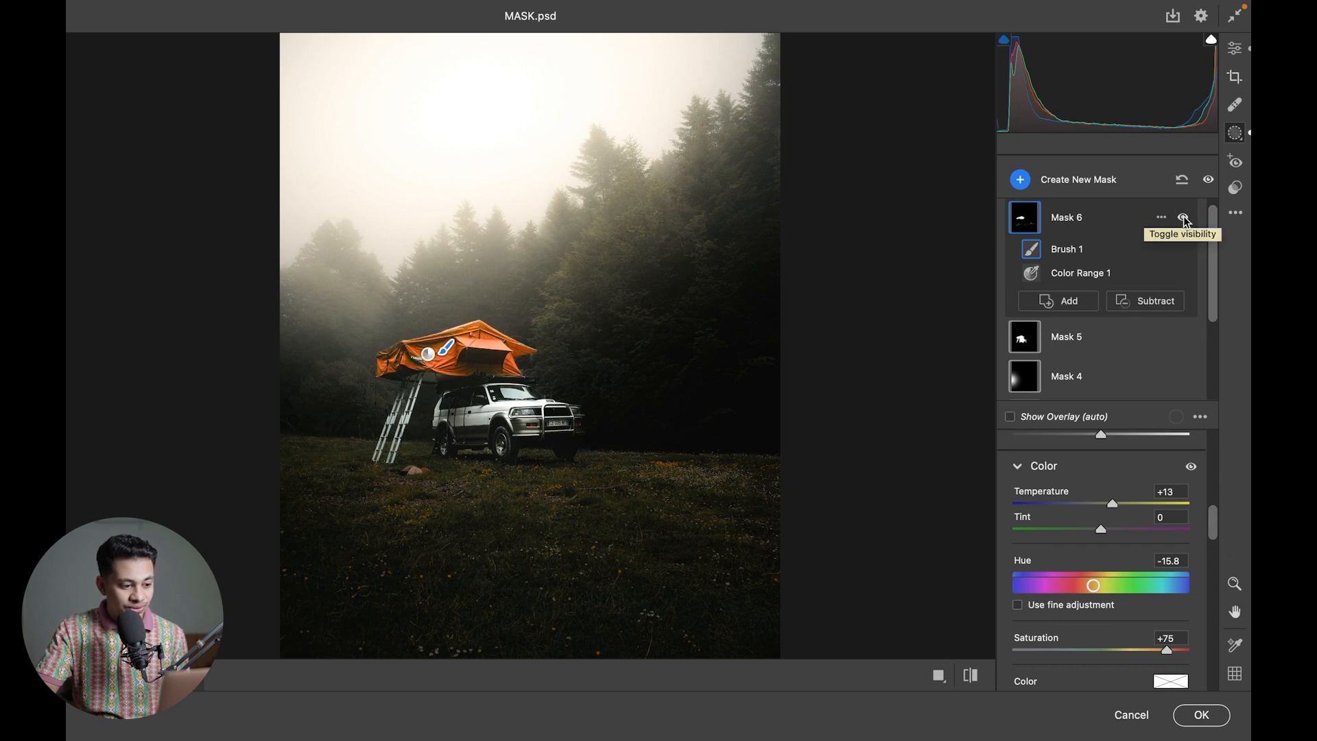
{"action": "left_click", "coordinate": [1183, 217]}
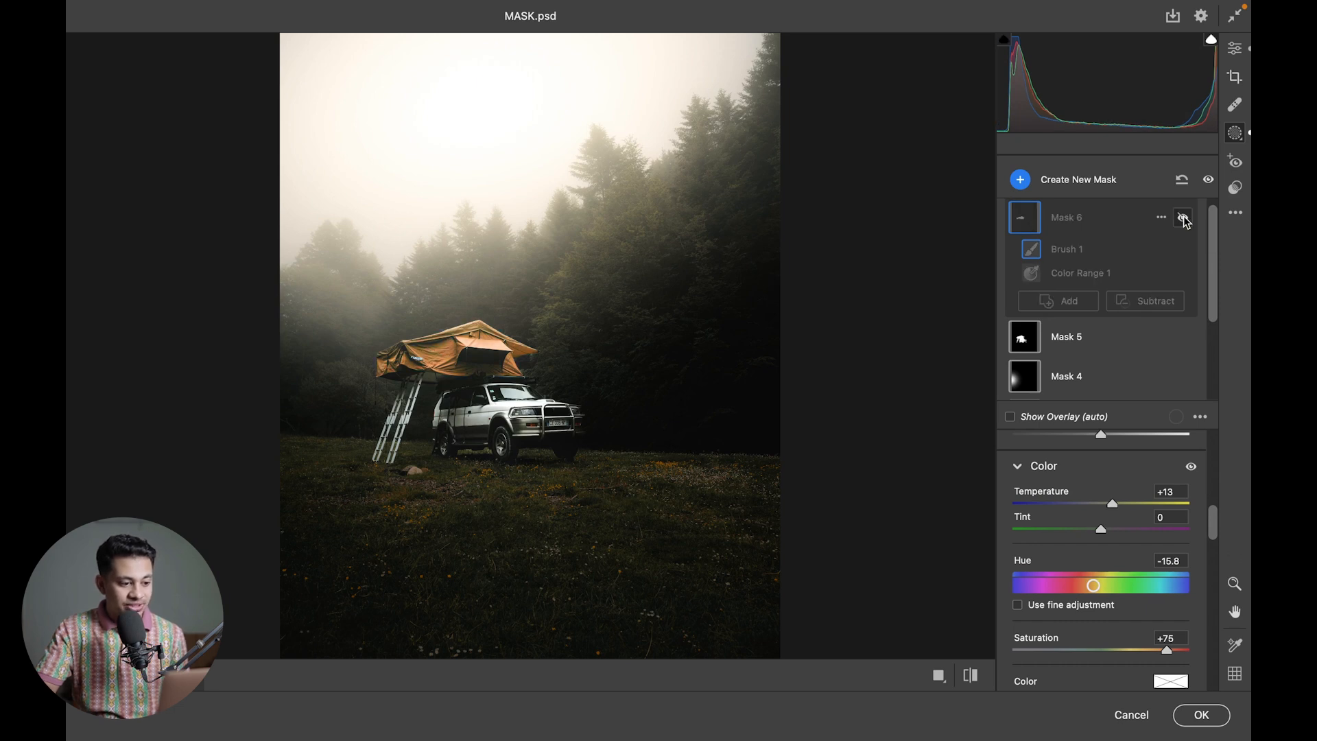
{"action": "left_click", "coordinate": [1183, 217]}
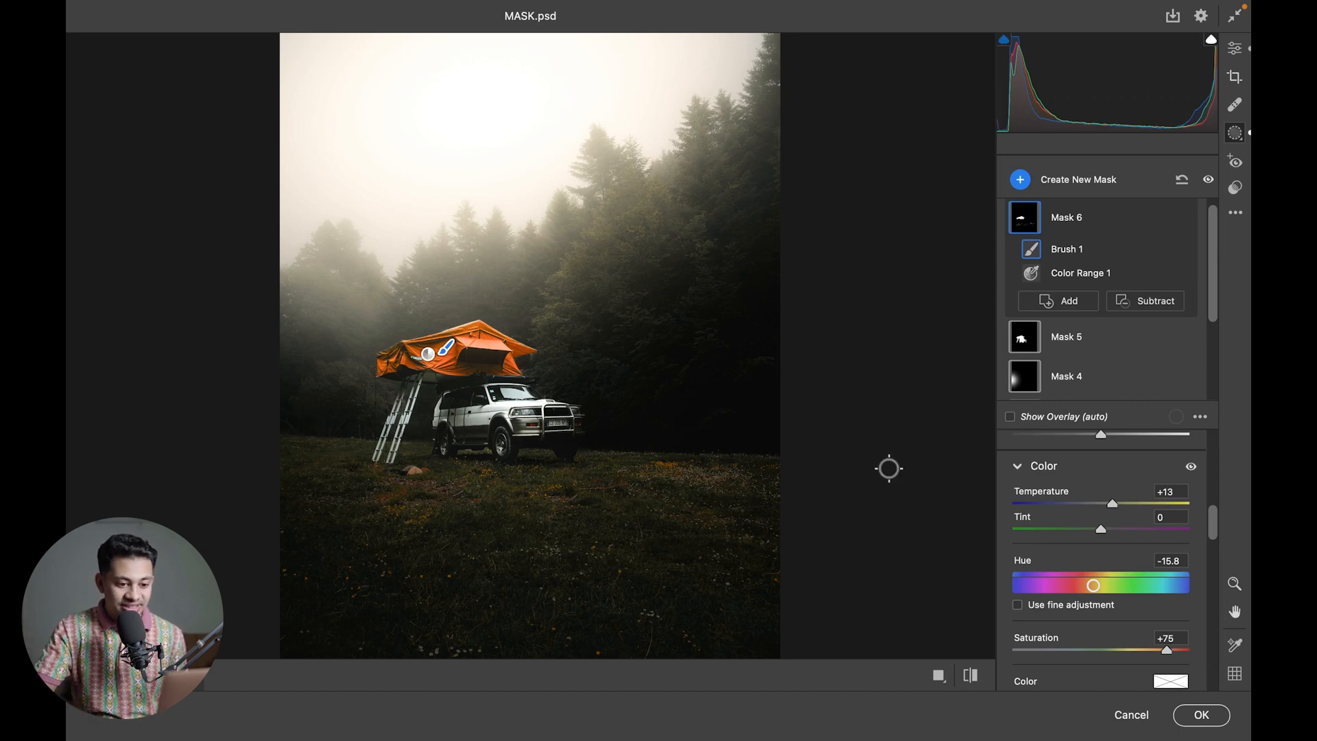
Select the sky's radial gradient mask, Mask 1, and raise its Exposure to +1.40
{"action": "scroll", "coordinate": [1115, 305], "scroll_direction": "down", "scroll_amount": 1}
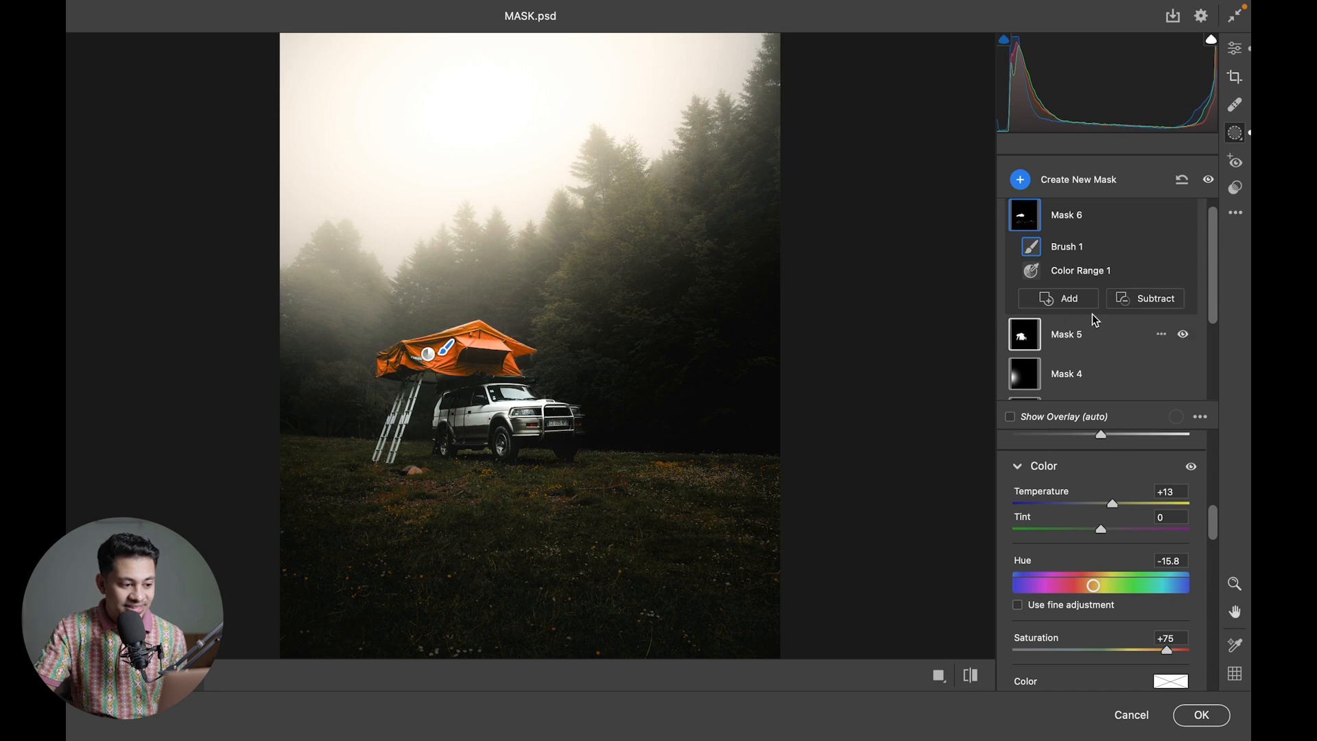
{"action": "scroll", "coordinate": [1034, 354], "scroll_direction": "down", "scroll_amount": 2}
{"action": "scroll", "coordinate": [1034, 354], "scroll_direction": "down", "scroll_amount": 2}
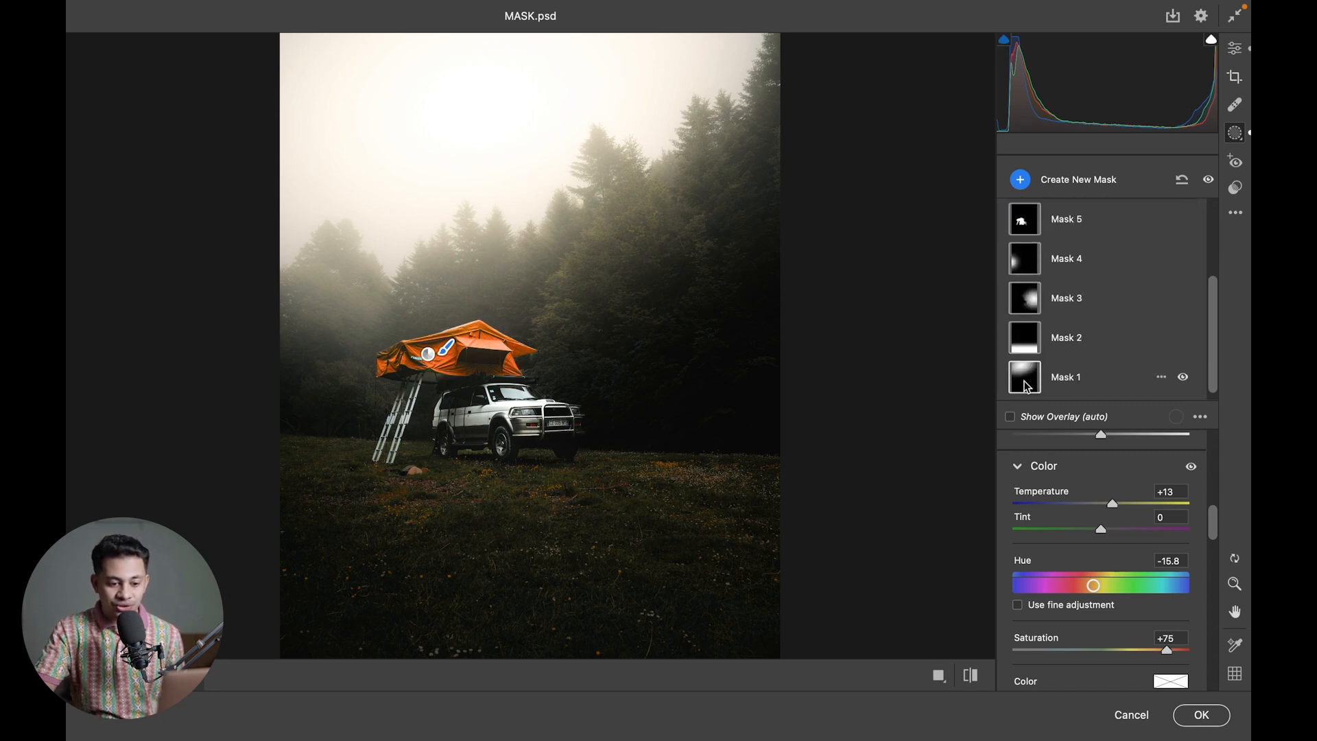
{"action": "left_click", "coordinate": [1025, 377]}
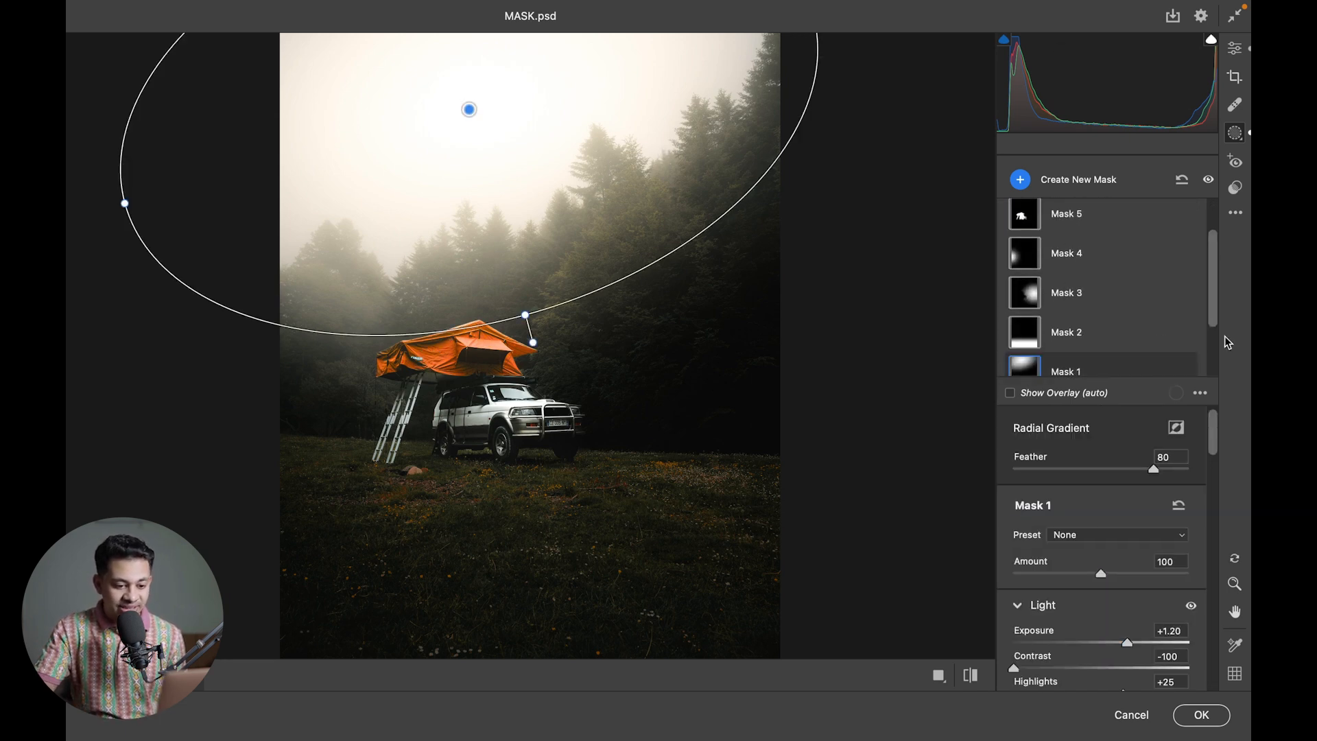
{"action": "scroll", "coordinate": [1087, 582], "scroll_direction": "down", "scroll_amount": 2}
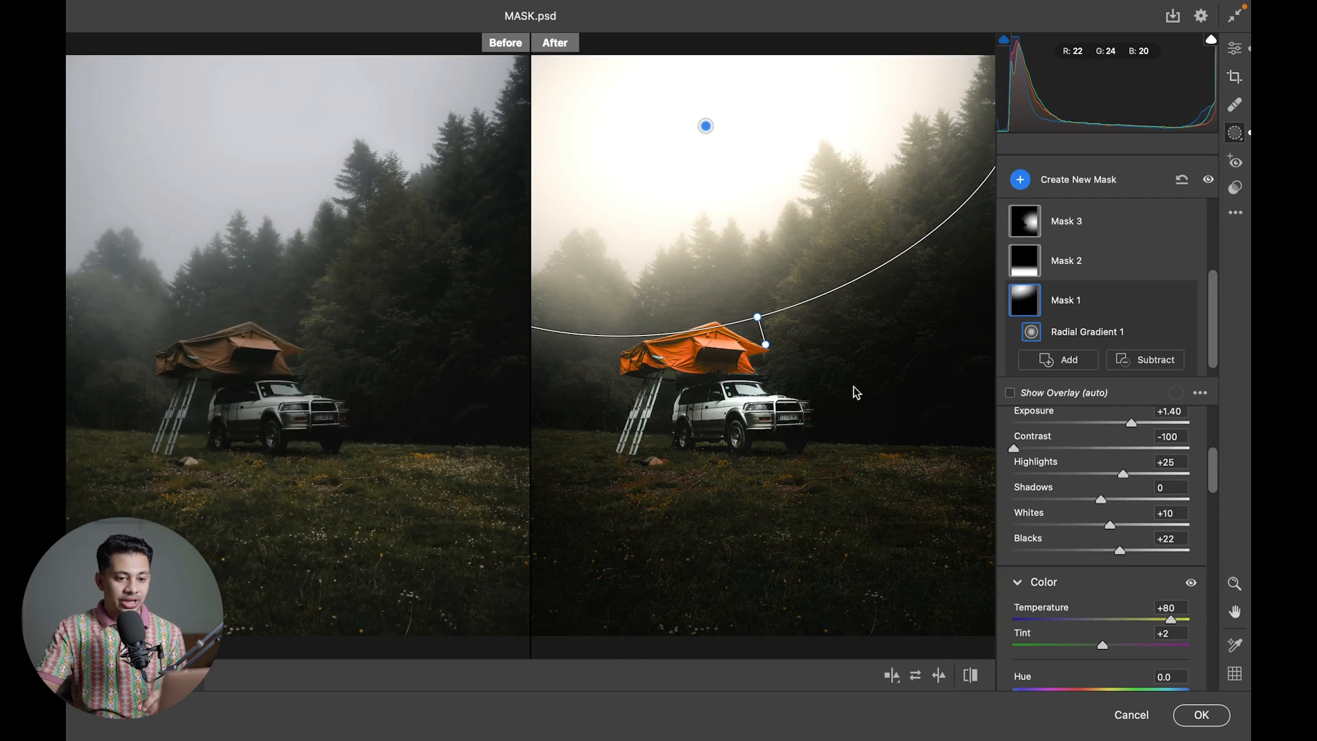
Leave masking for the global edit settings and examine the before and after photos side by side
{"action": "left_click", "coordinate": [1234, 48]}
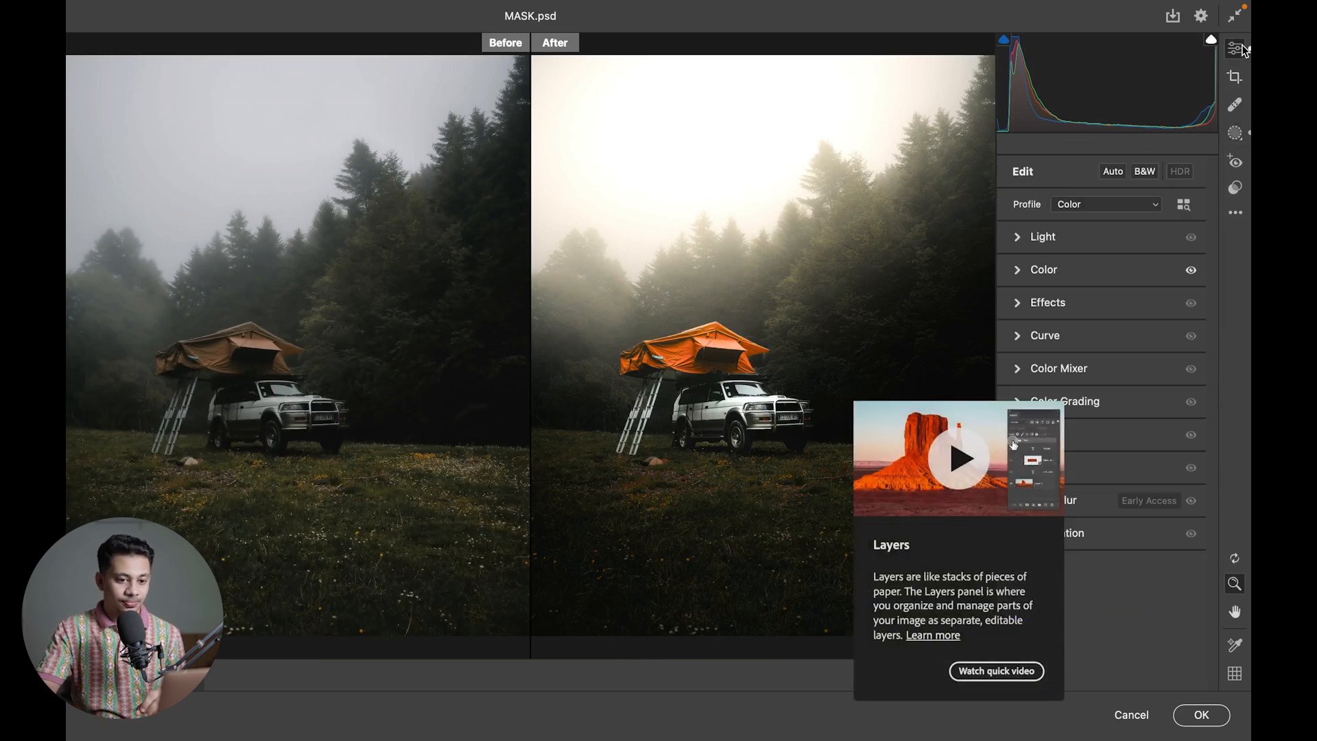
{"action": "left_click", "coordinate": [893, 331]}
{"action": "left_click", "coordinate": [893, 332], "text": "alt"}
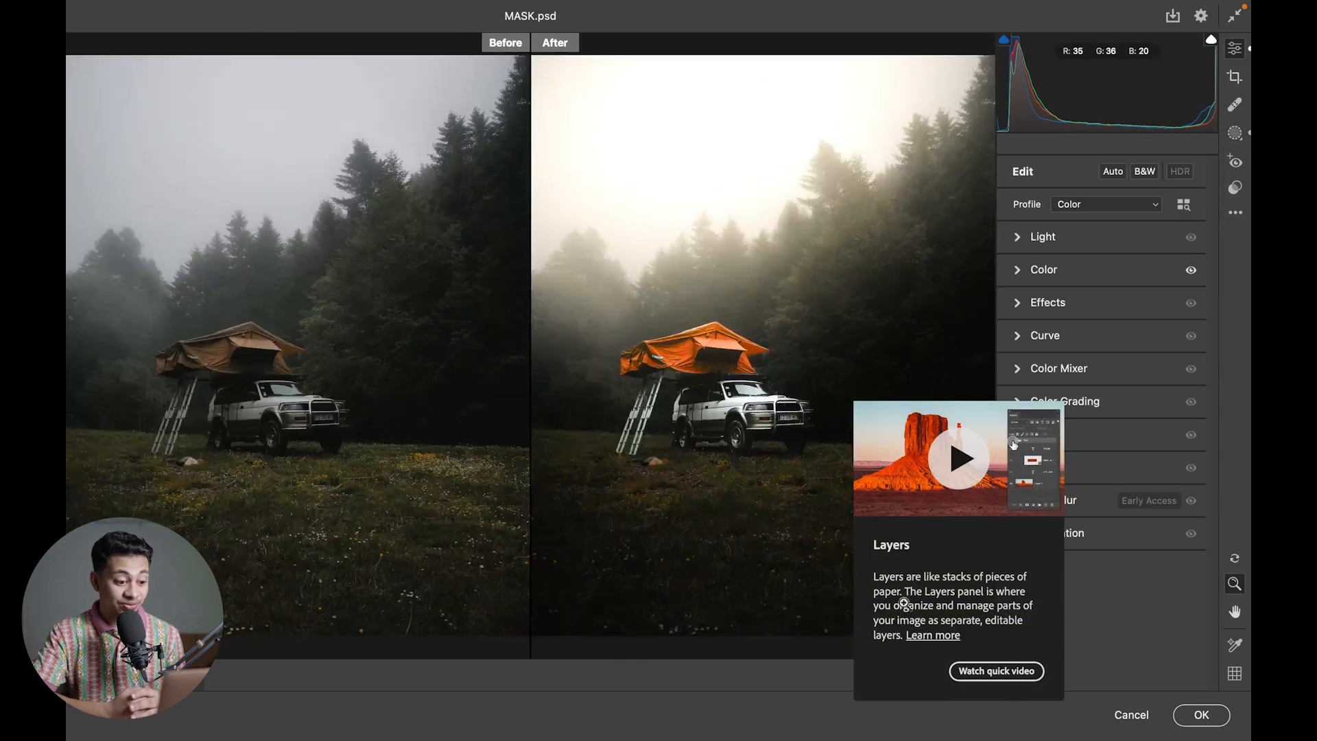